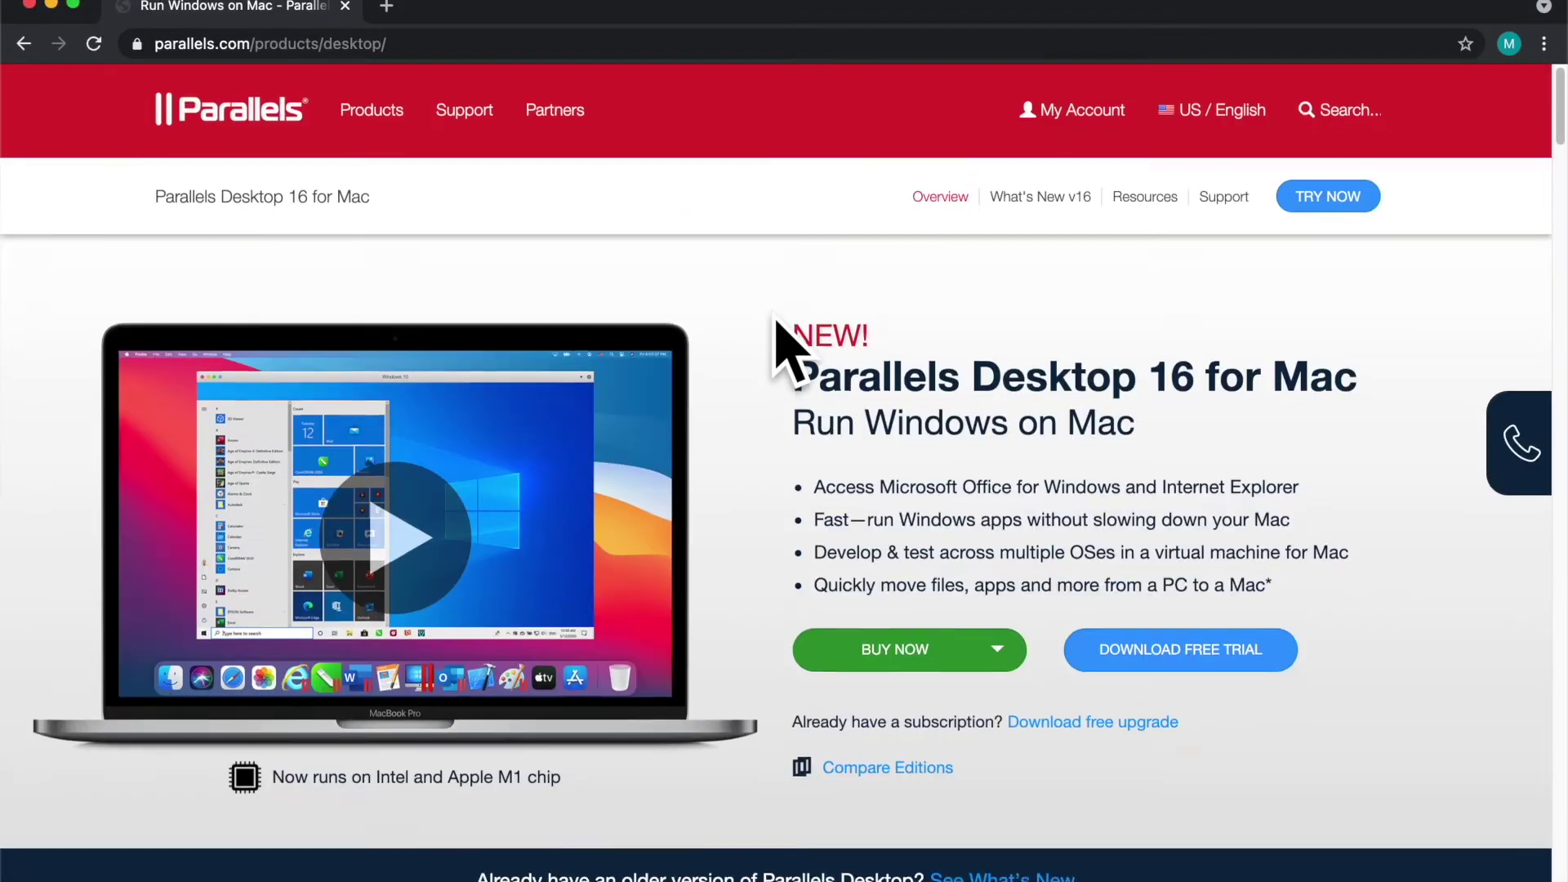
{"action": "scroll", "coordinate": [783, 331], "scroll_direction": "down", "scroll_amount": 20}
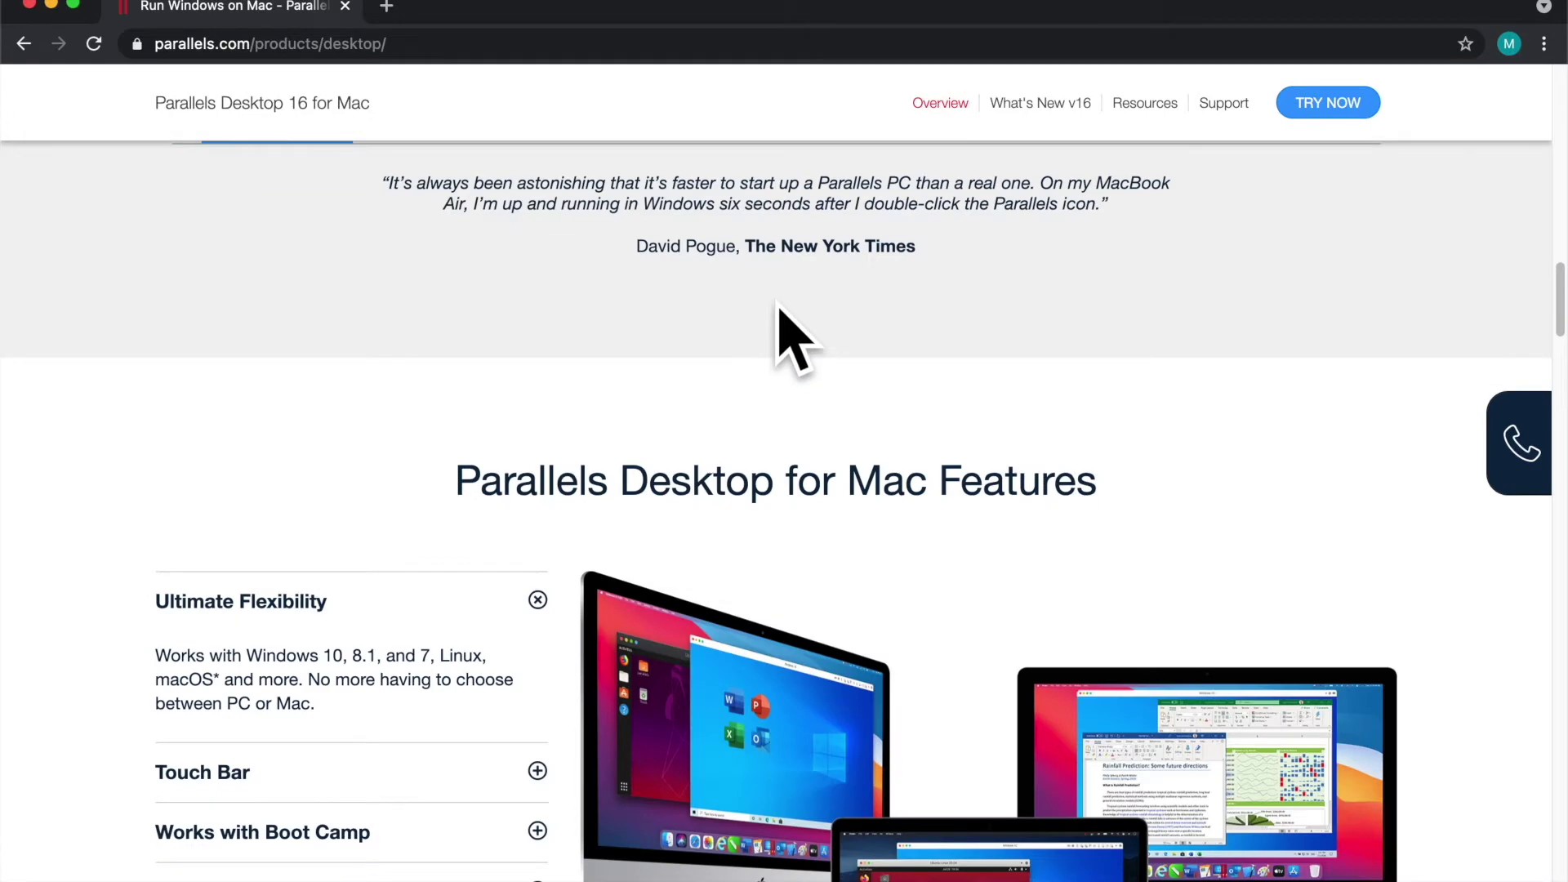
Step: Search Google for 'parallels for mac m1' and open the official Parallels result
{"action": "key", "text": "super+l"}
{"action": "type", "text": "parallels"}
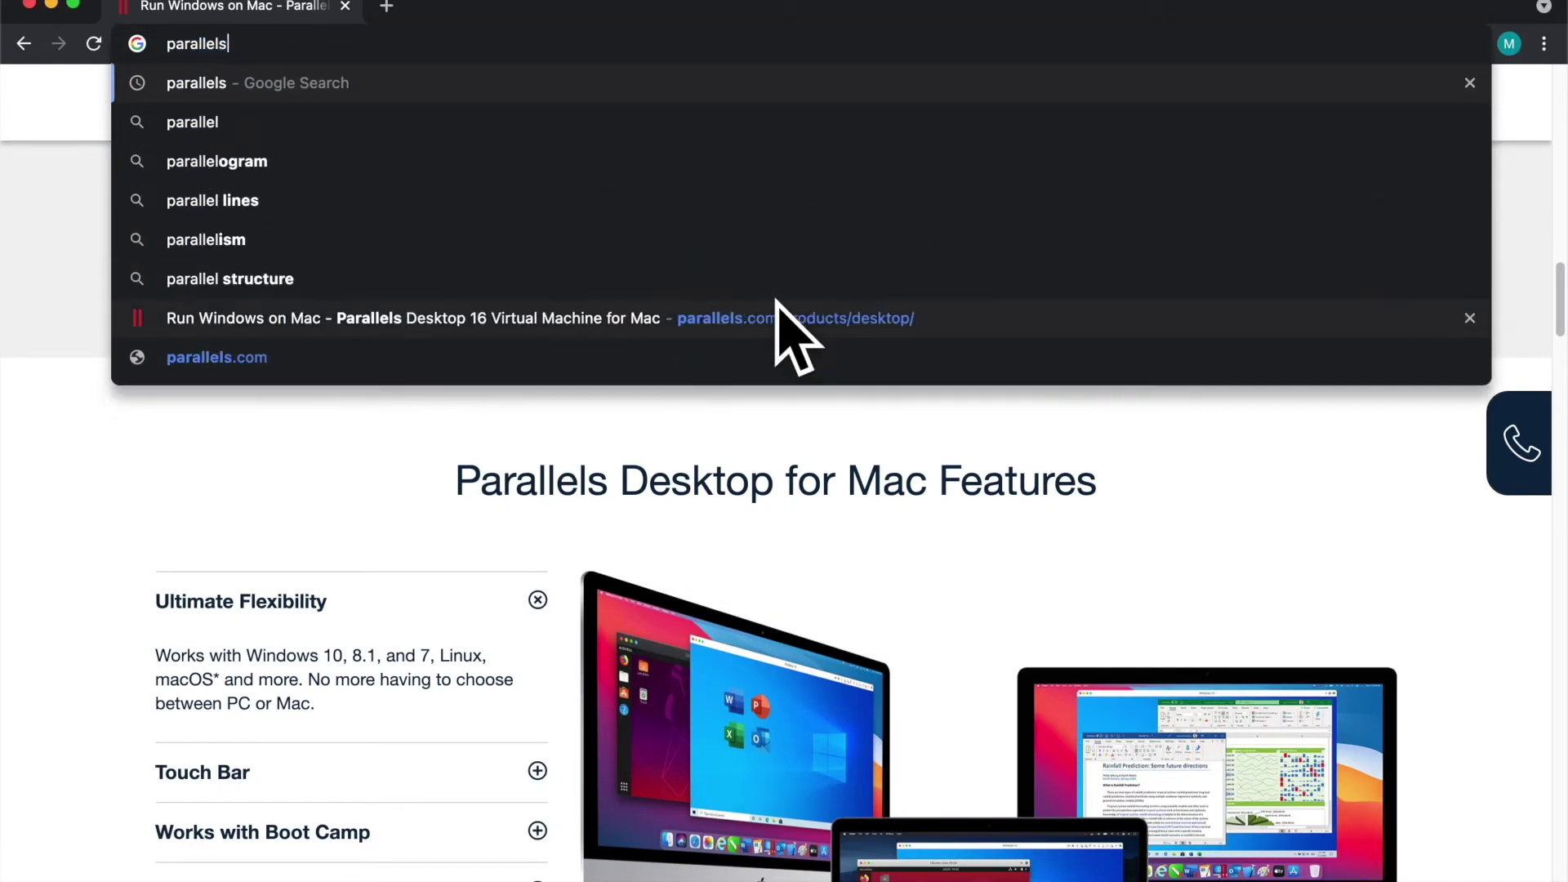
{"action": "type", "text": " for mac m1"}
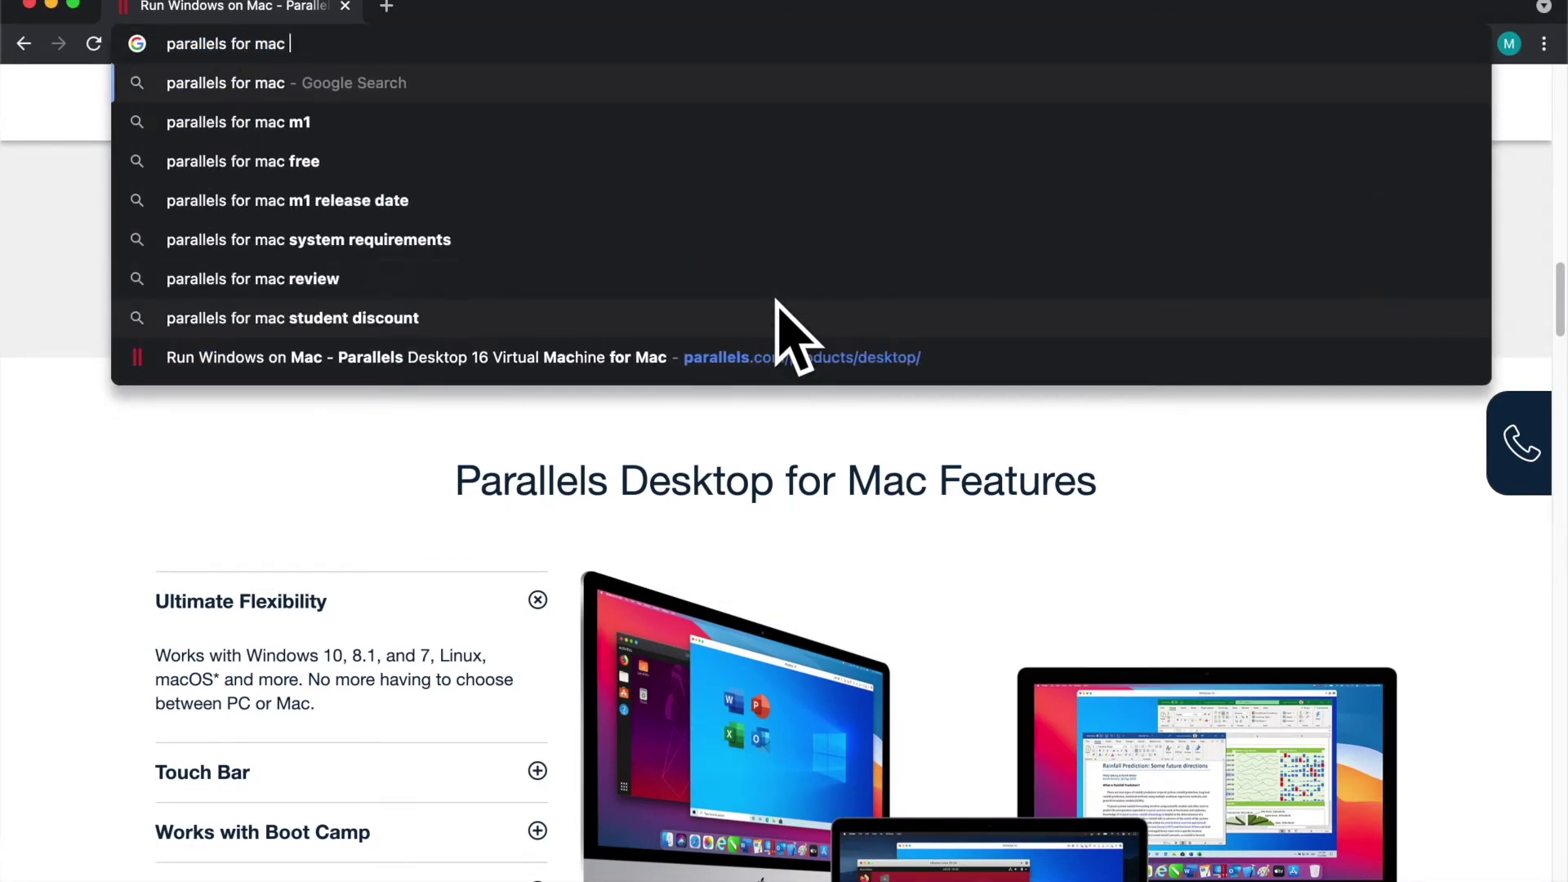
{"action": "key", "text": "Return"}
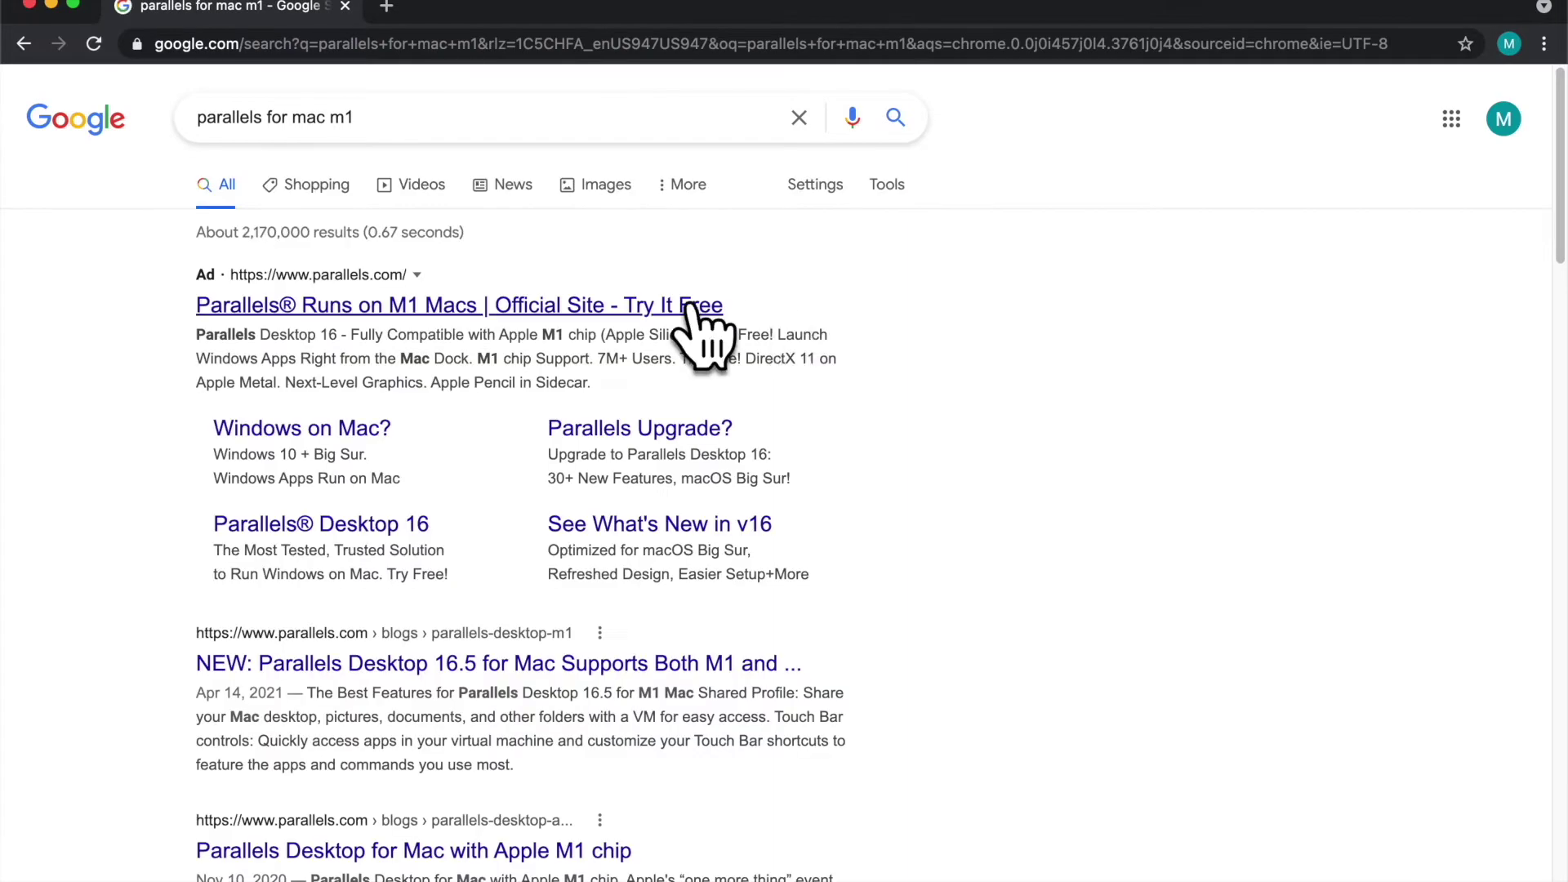
{"action": "left_click", "coordinate": [690, 306]}
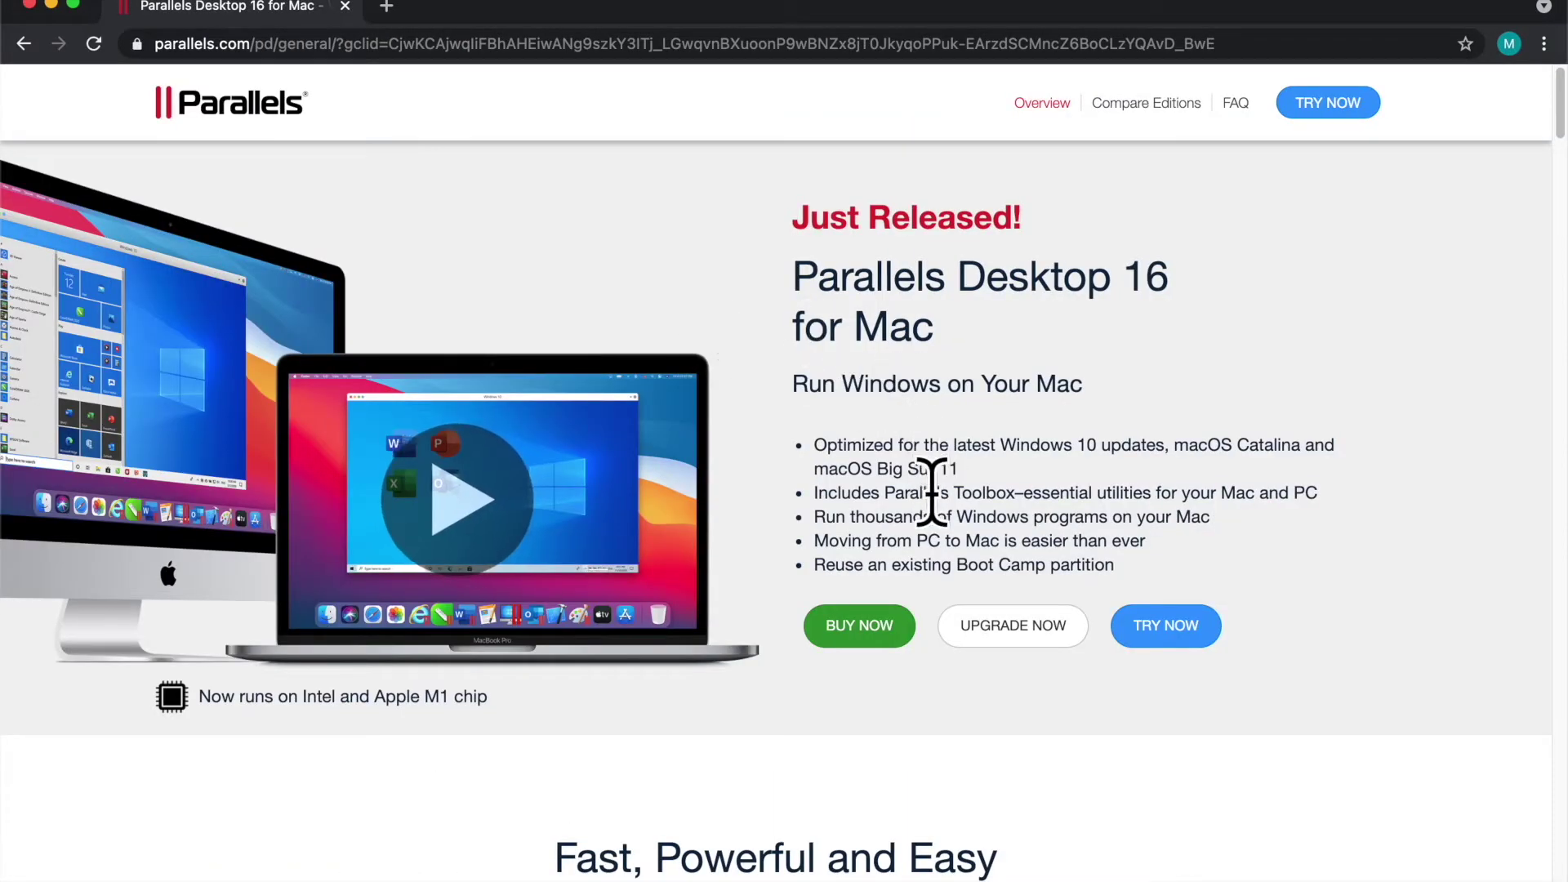
Step: Find 'm1' on the Parallels Desktop 16 page and open Resources & System Requirements in a new tab
{"action": "scroll", "coordinate": [927, 353], "scroll_direction": "down", "scroll_amount": 5}
{"action": "key", "text": "super+f"}
{"action": "type", "text": "m1"}
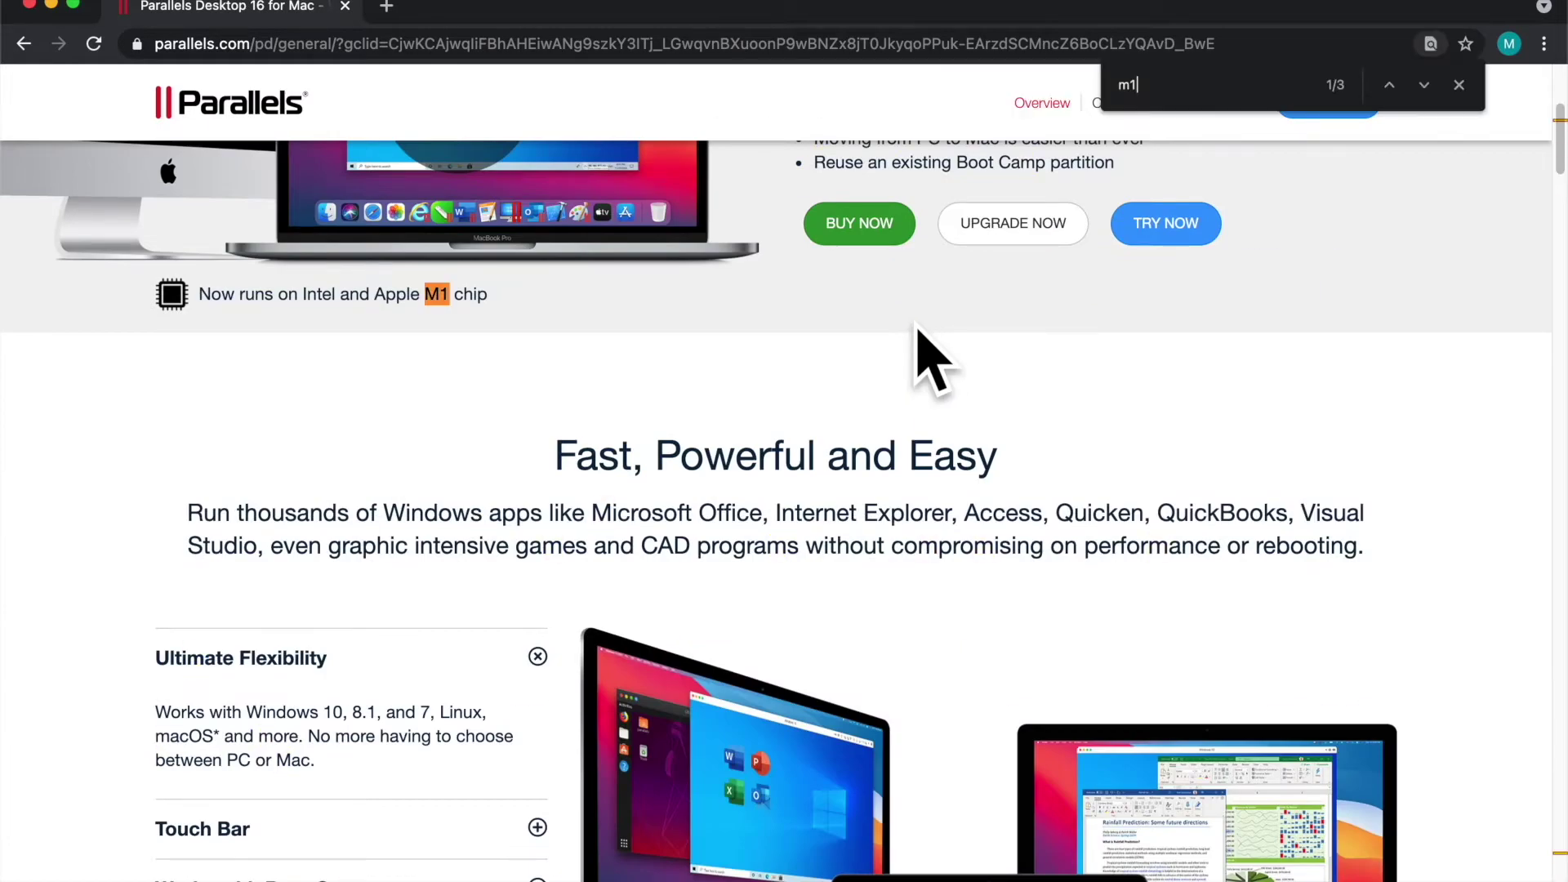
{"action": "scroll", "coordinate": [886, 360], "scroll_direction": "up", "scroll_amount": 3}
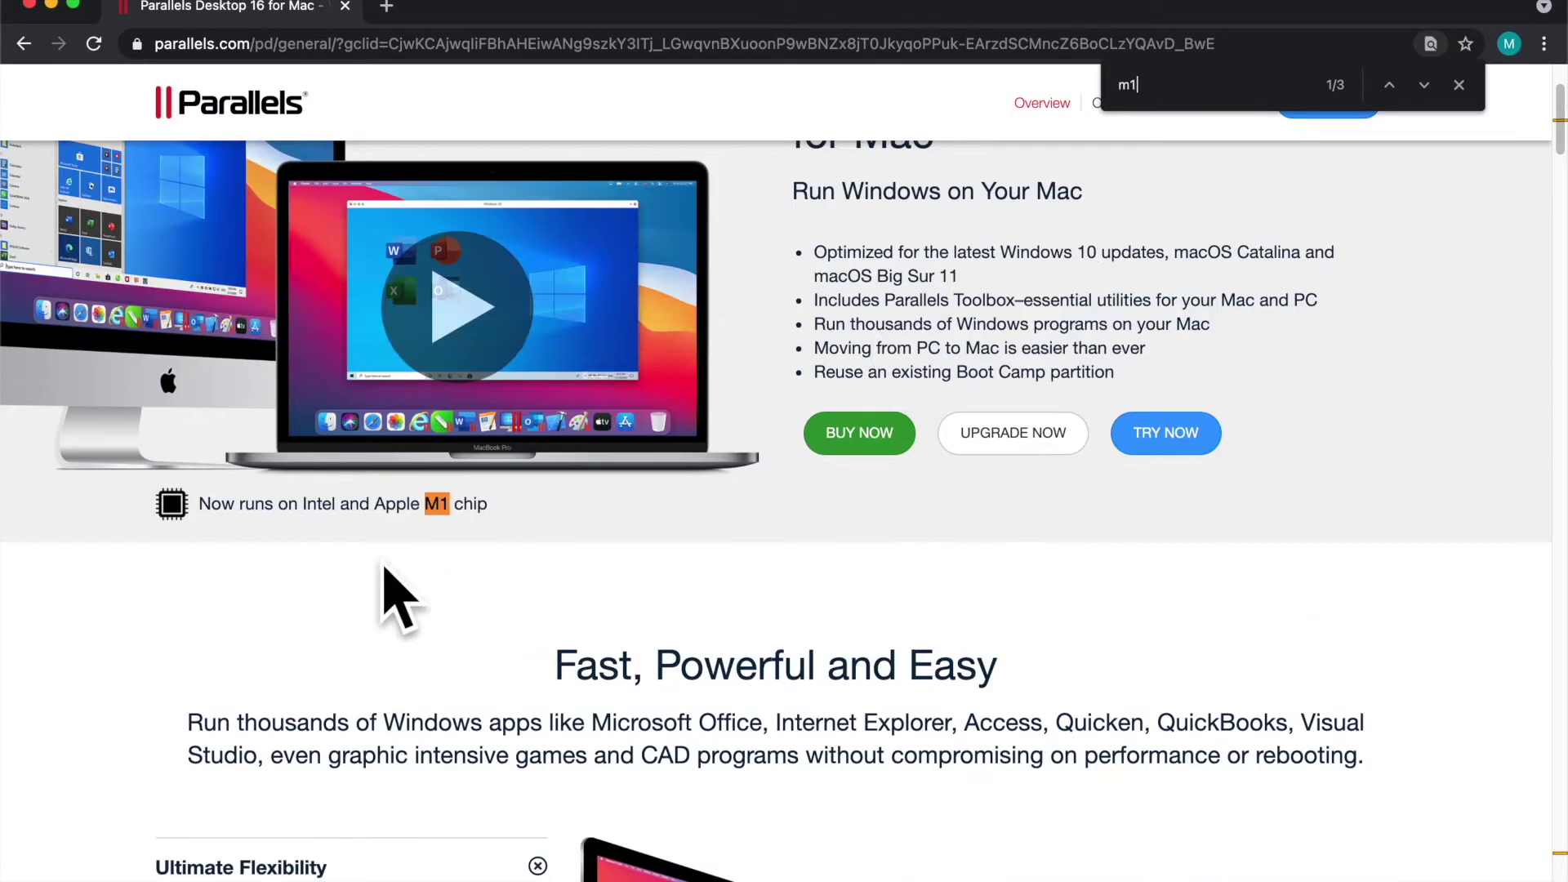
{"action": "left_click", "coordinate": [343, 514]}
{"action": "scroll", "coordinate": [455, 567], "scroll_direction": "up", "scroll_amount": 10}
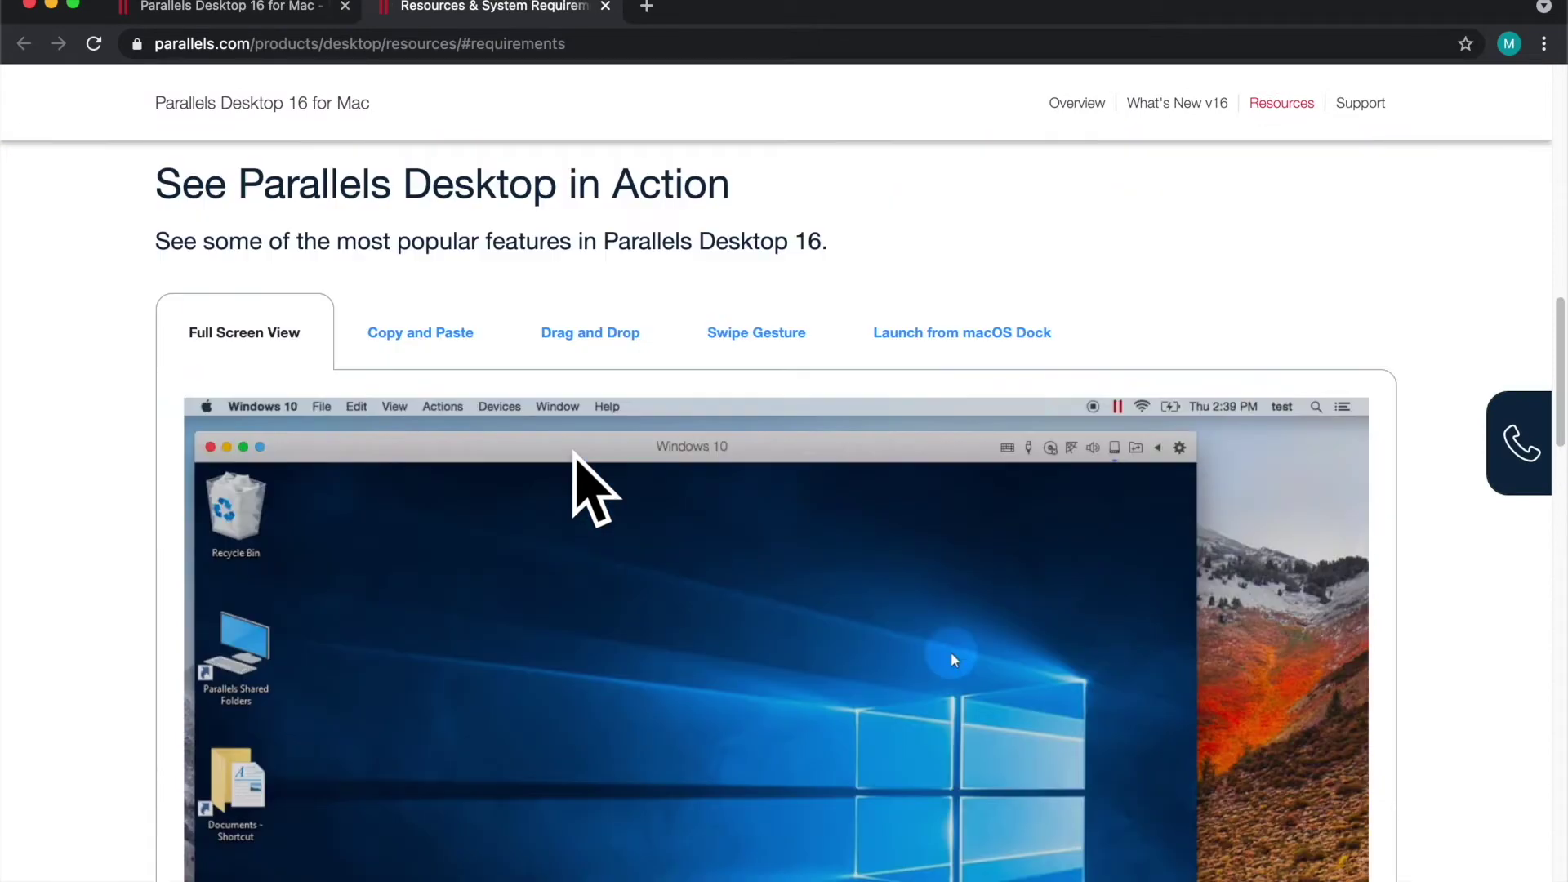
{"action": "scroll", "coordinate": [584, 474], "scroll_direction": "down", "scroll_amount": 10}
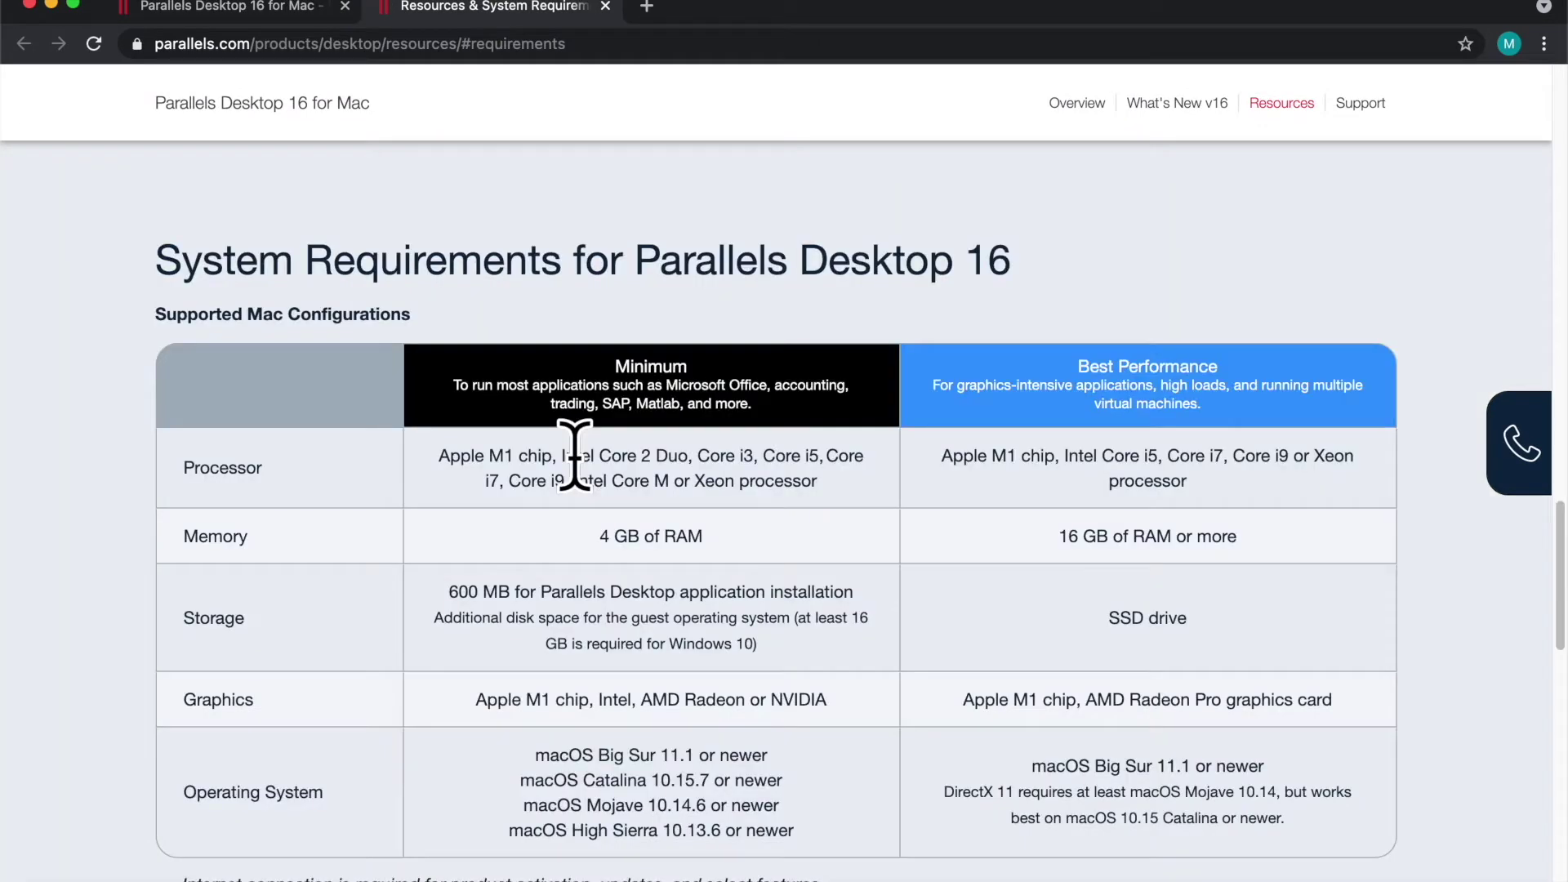
Step: Return to the Parallels Desktop 16 tab and go to the free trial download page
{"action": "key", "text": "ctrl+shift+Tab"}
{"action": "scroll", "coordinate": [981, 525], "scroll_direction": "up", "scroll_amount": 1}
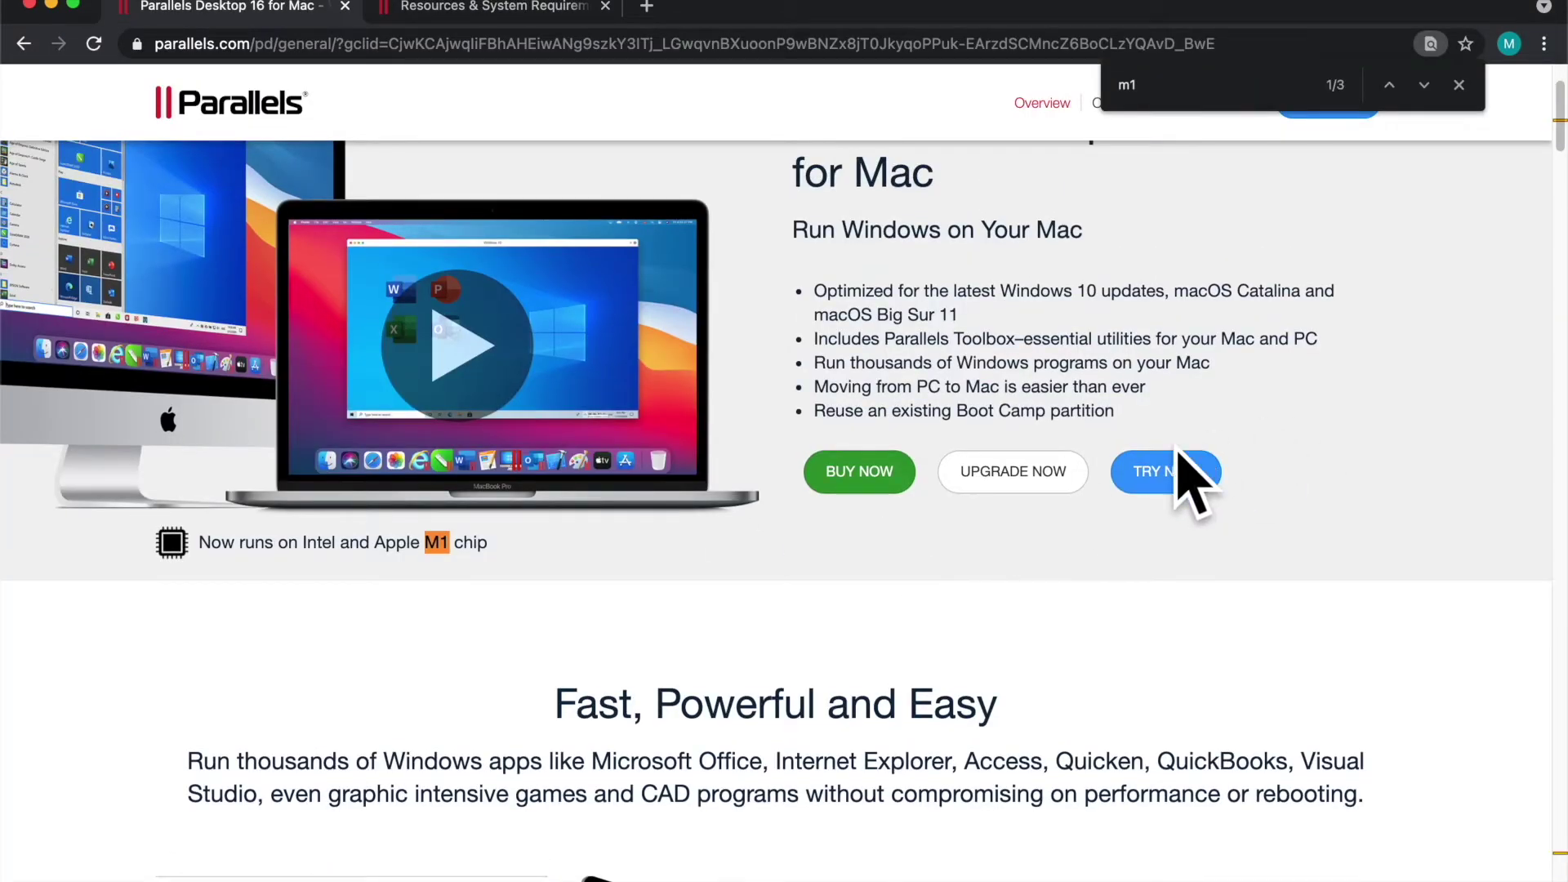
{"action": "left_click", "coordinate": [1182, 473]}
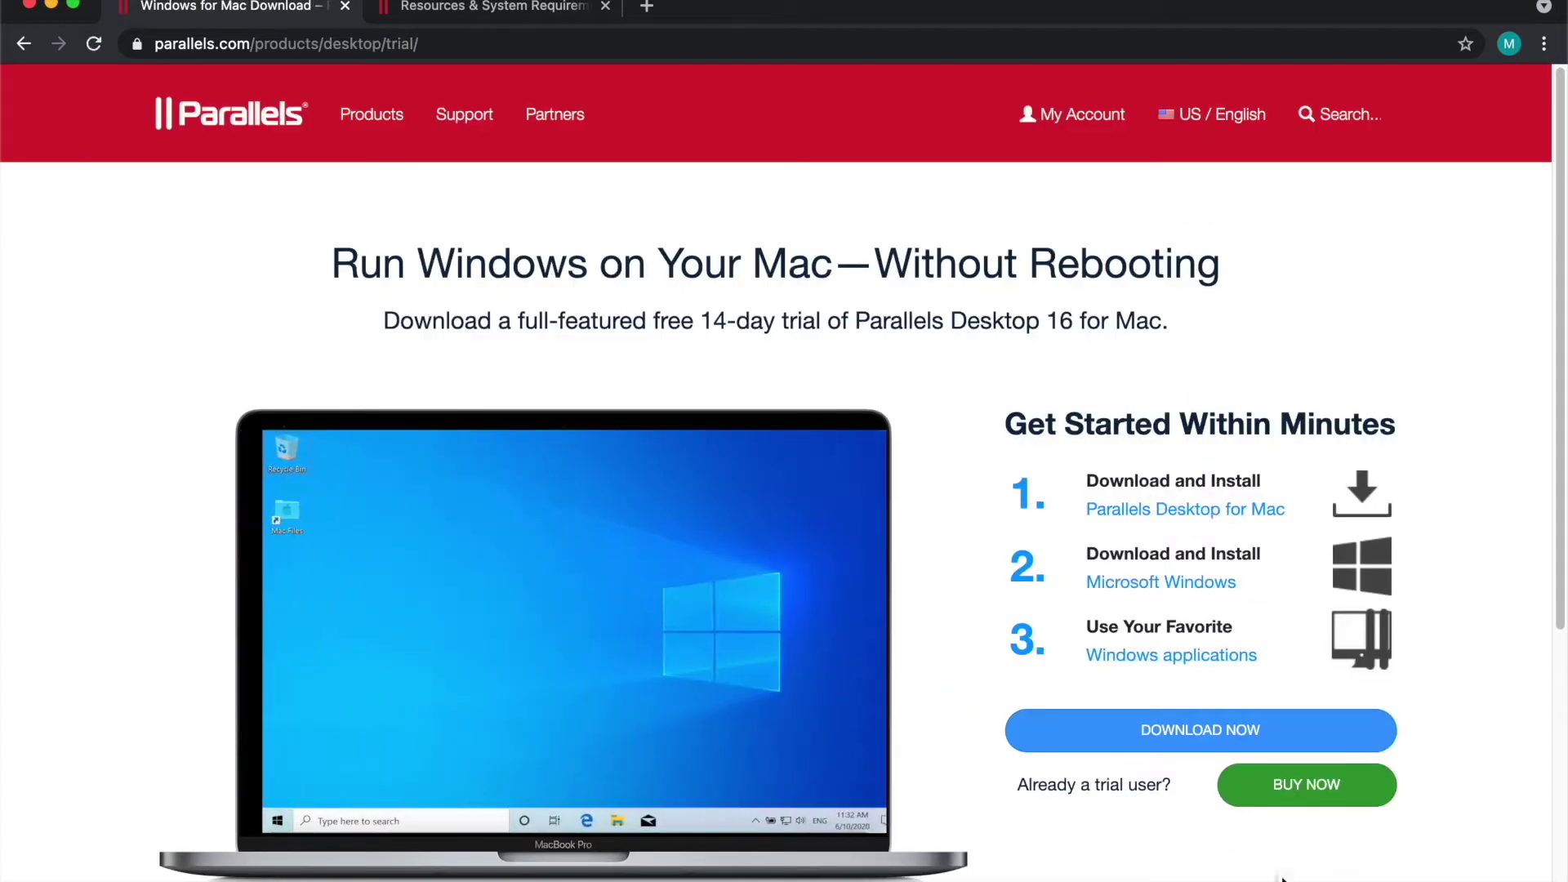
Step: Download the Parallels Desktop trial and run its installer, approving the Open and Downloads-access prompts
{"action": "left_click", "coordinate": [1201, 730]}
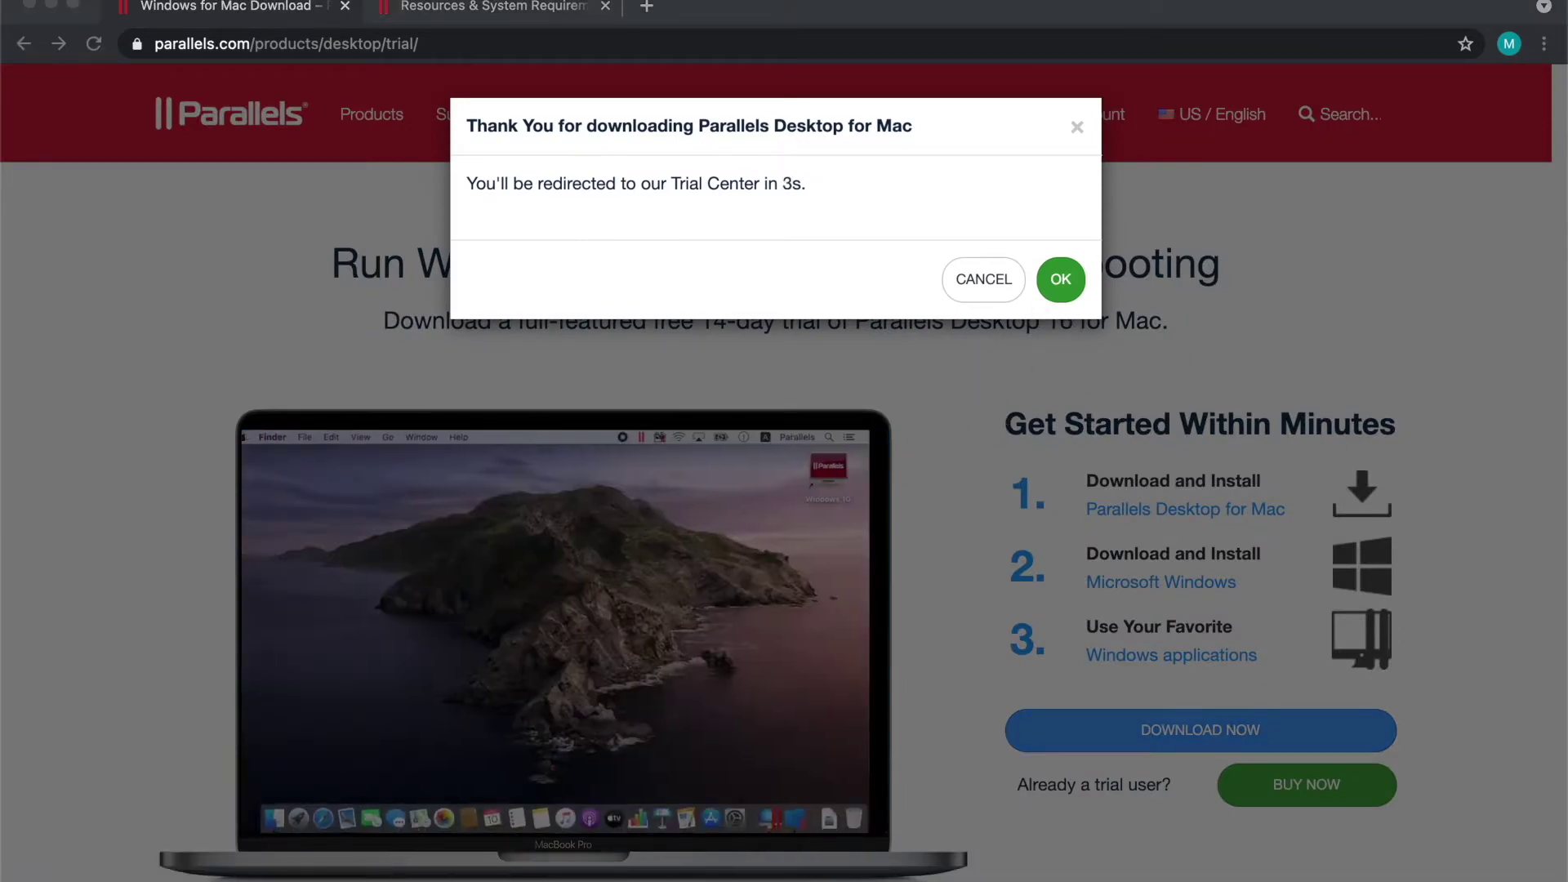
{"action": "double_click", "coordinate": [490, 588]}
{"action": "left_click", "coordinate": [764, 500]}
{"action": "left_click", "coordinate": [783, 365]}
{"action": "left_click", "coordinate": [849, 421]}
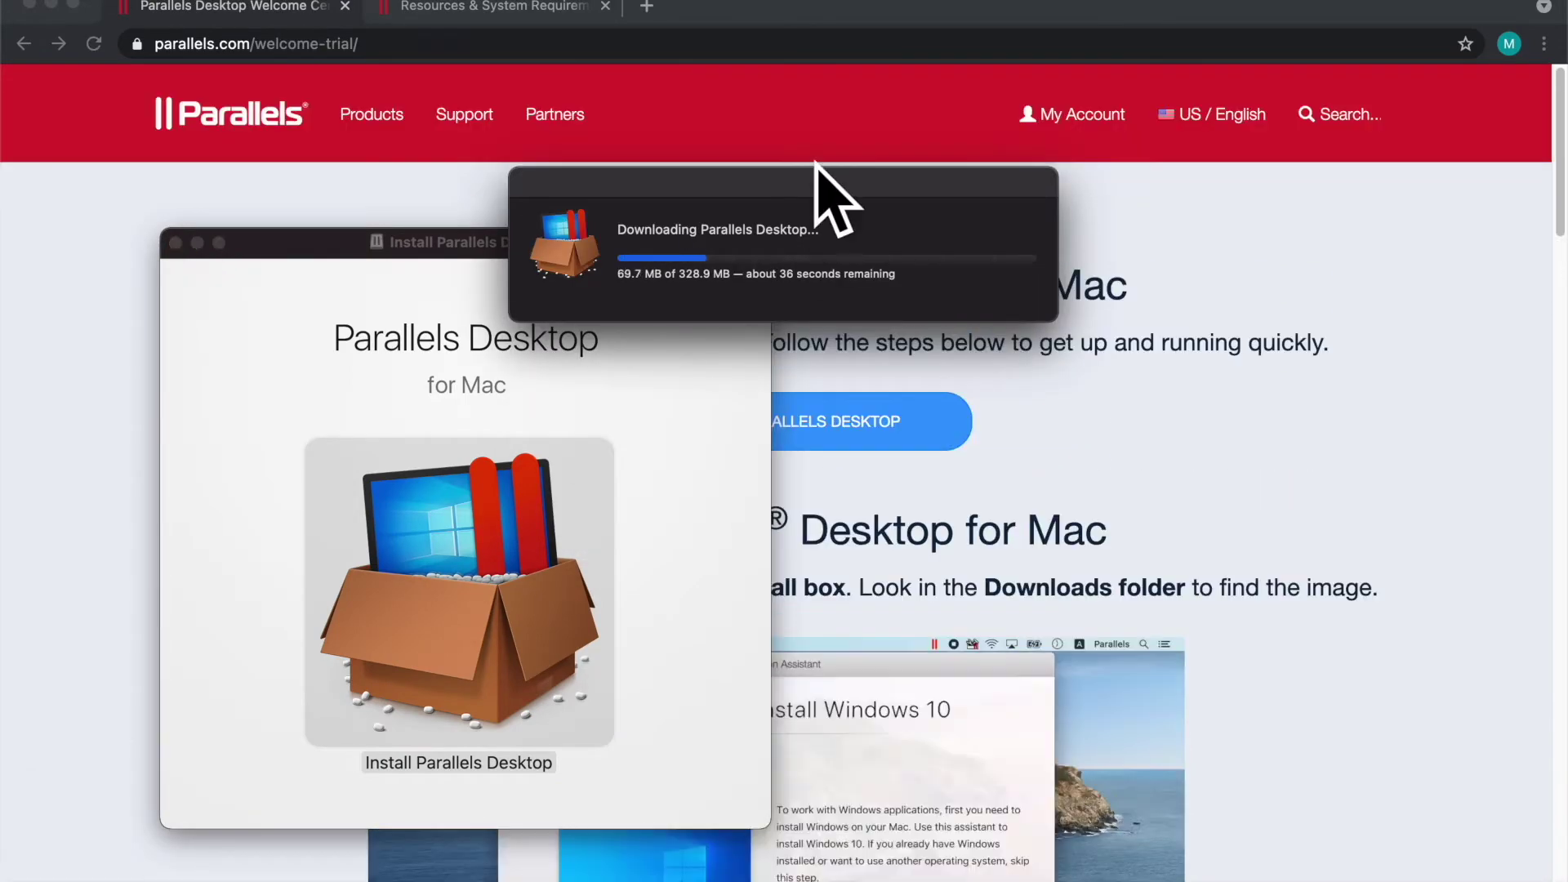
{"action": "left_click_drag", "start_coordinate": [833, 192], "coordinate": [343, 80]}
{"action": "scroll", "coordinate": [238, 410], "scroll_direction": "down", "scroll_amount": 8}
{"action": "scroll", "coordinate": [243, 412], "scroll_direction": "up", "scroll_amount": 1}
{"action": "scroll", "coordinate": [237, 410], "scroll_direction": "down", "scroll_amount": 10}
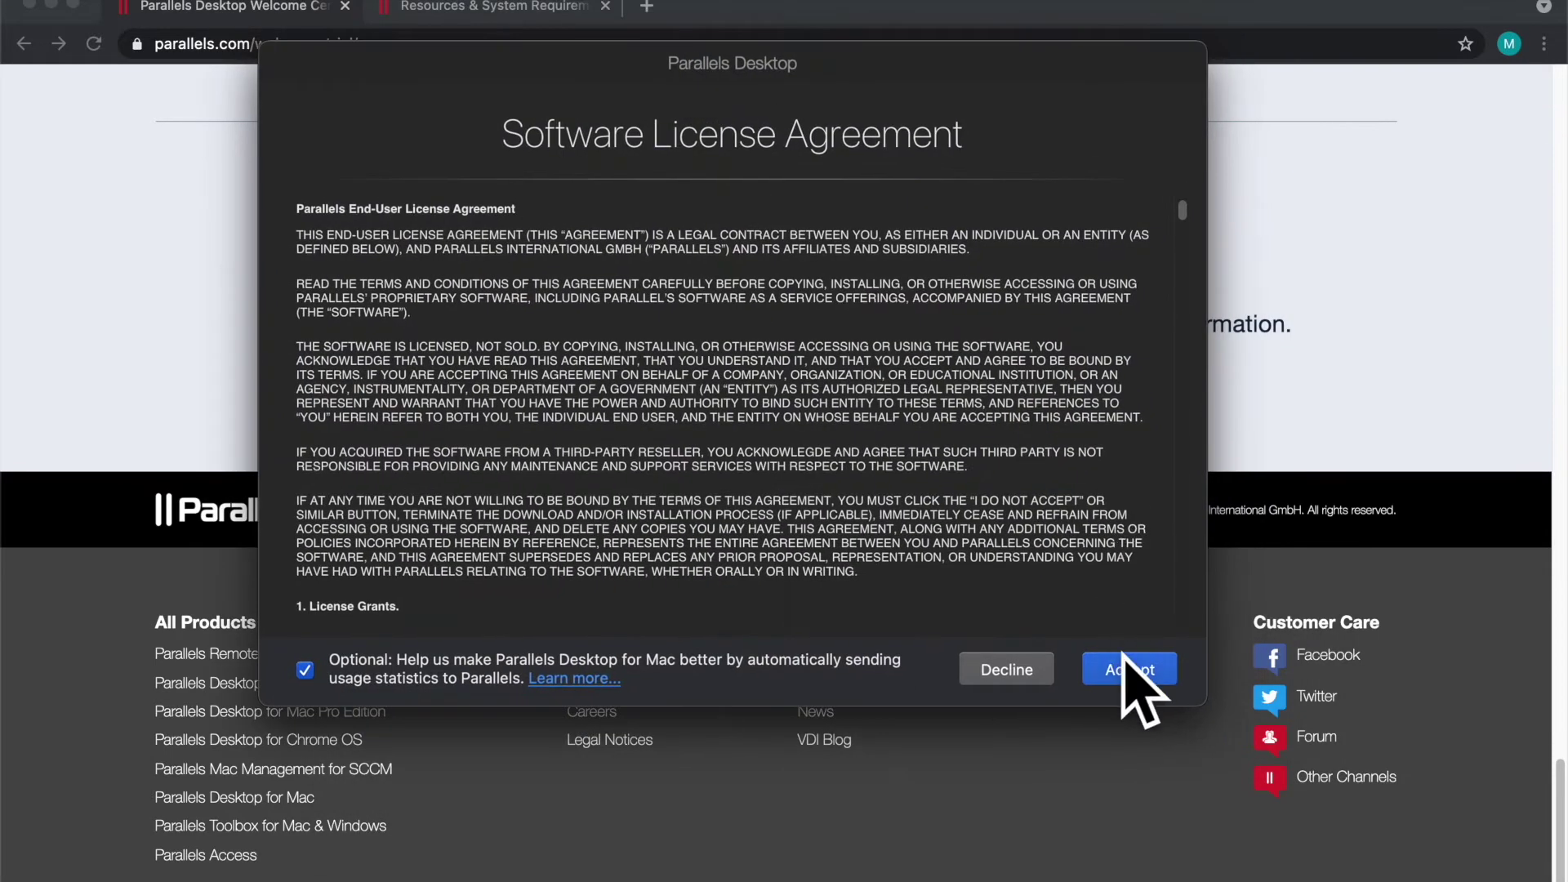
Step: Accept the licence, authorise with the admin password, and allow Desktop, Documents and Downloads access
{"action": "left_click", "coordinate": [1156, 655]}
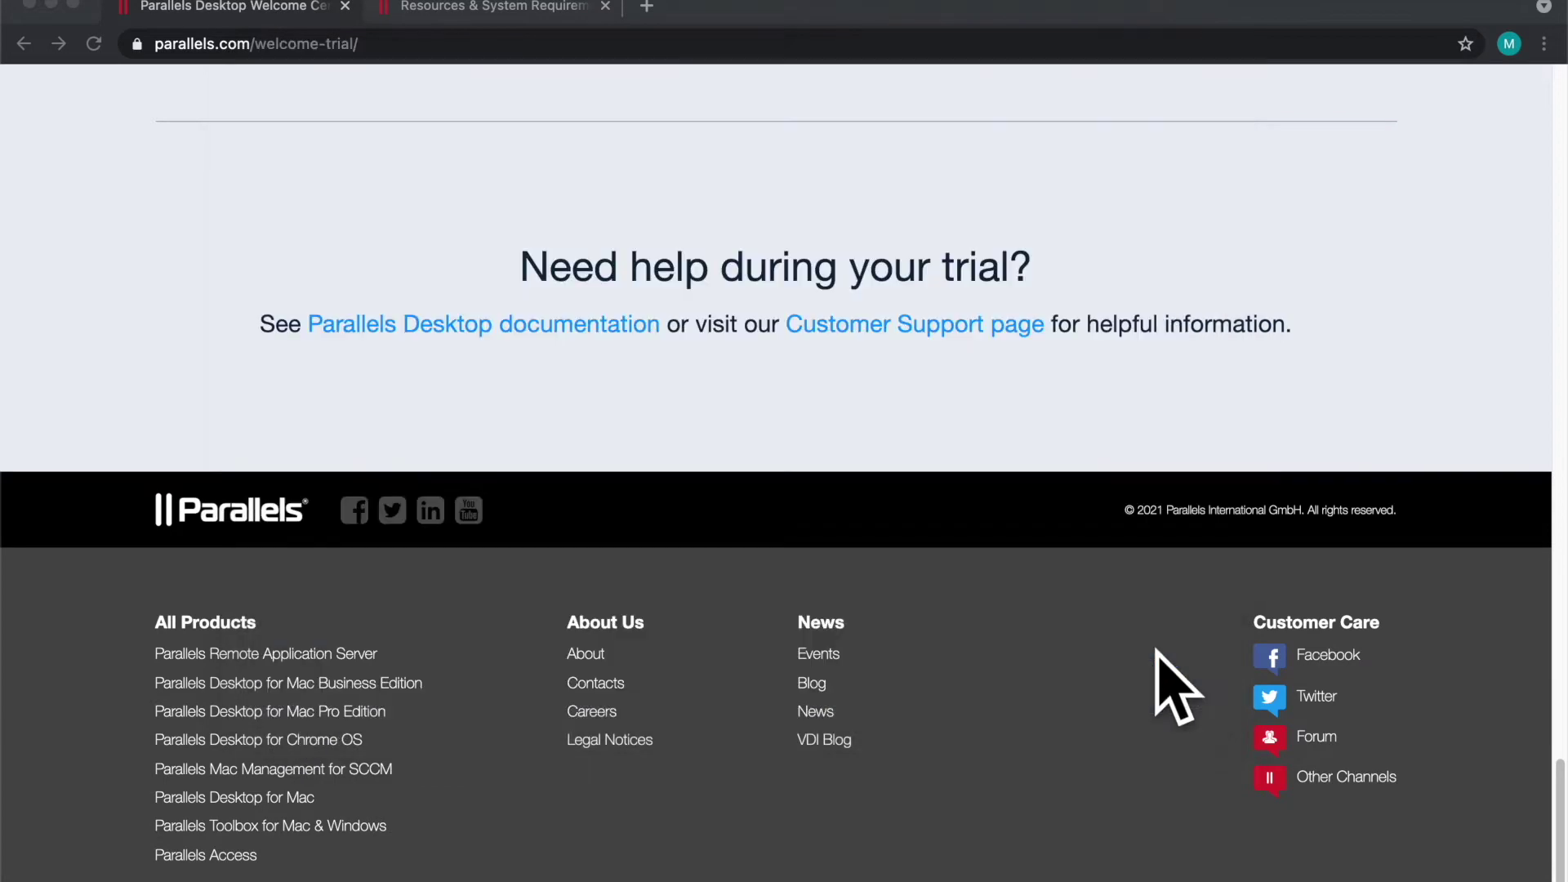
{"action": "key", "text": "Return"}
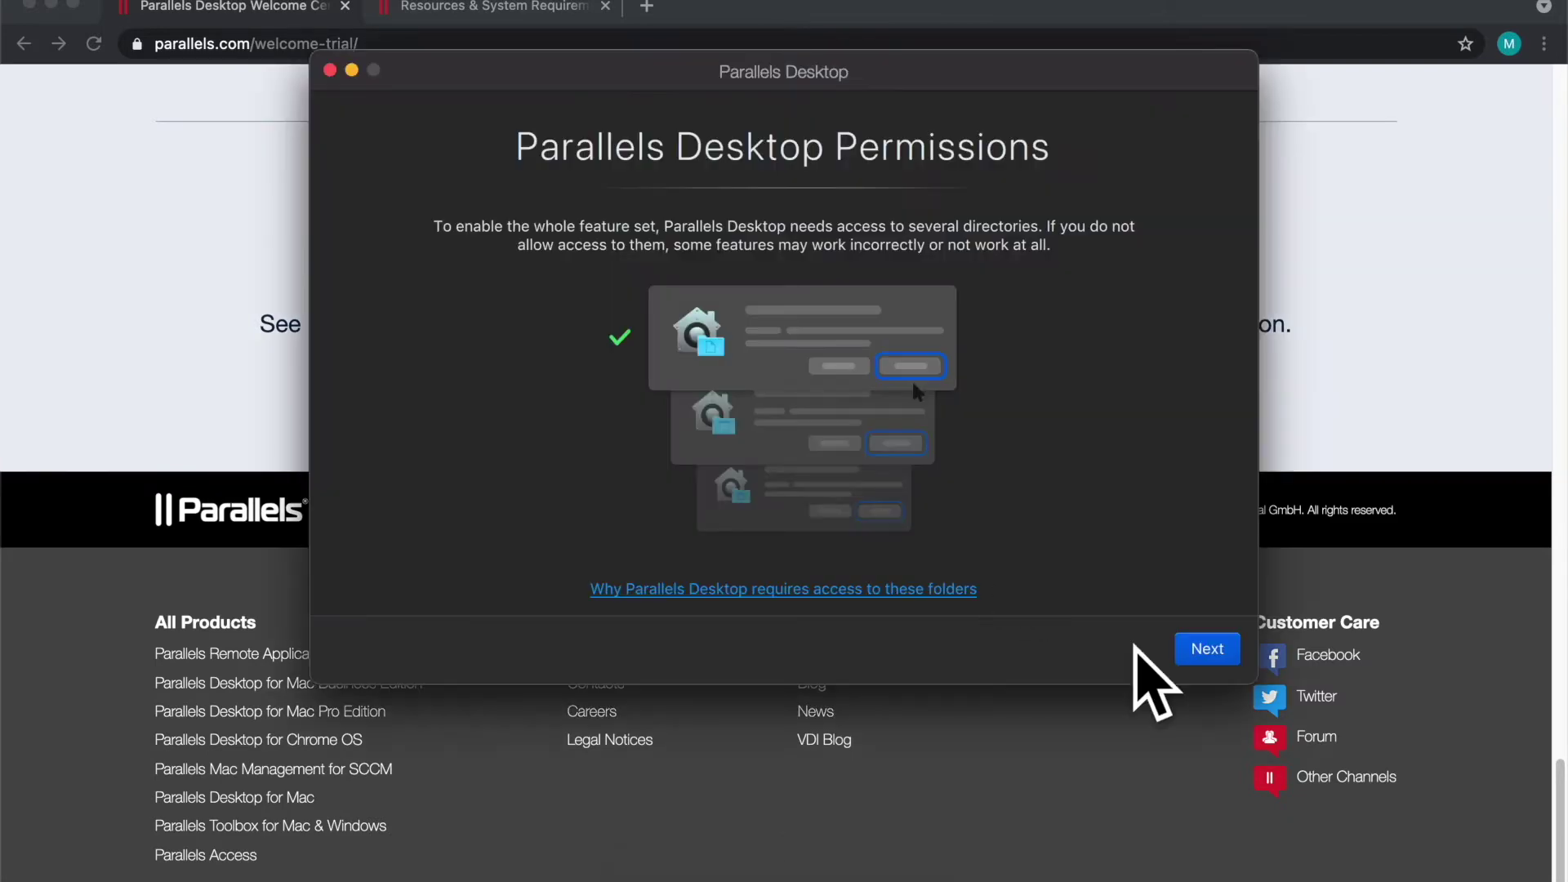
{"action": "left_click", "coordinate": [1201, 648]}
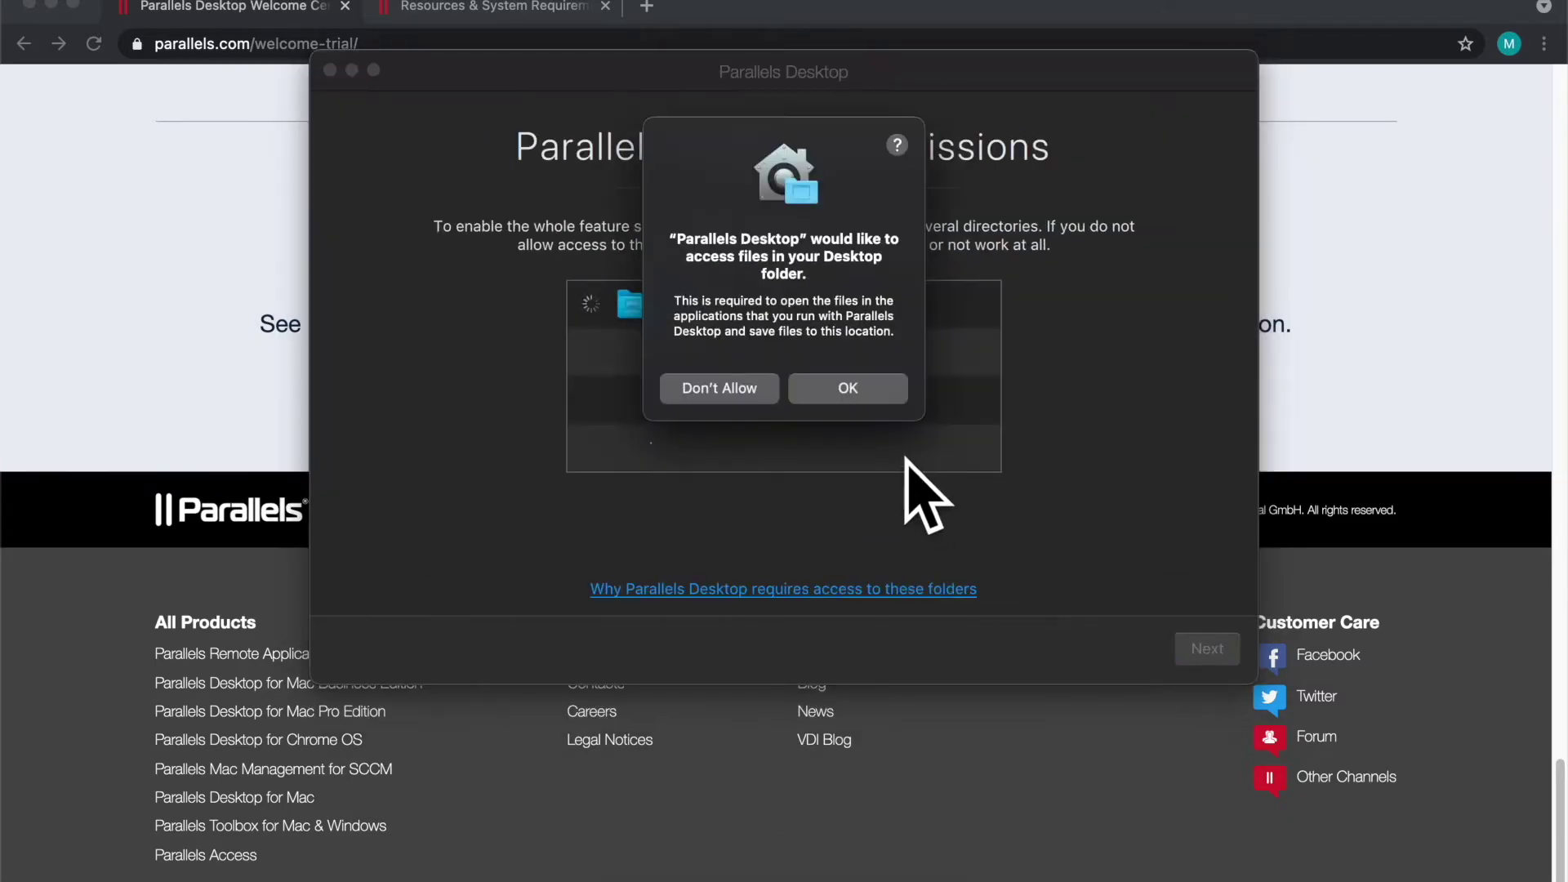
{"action": "left_click", "coordinate": [875, 394]}
{"action": "left_click", "coordinate": [871, 407]}
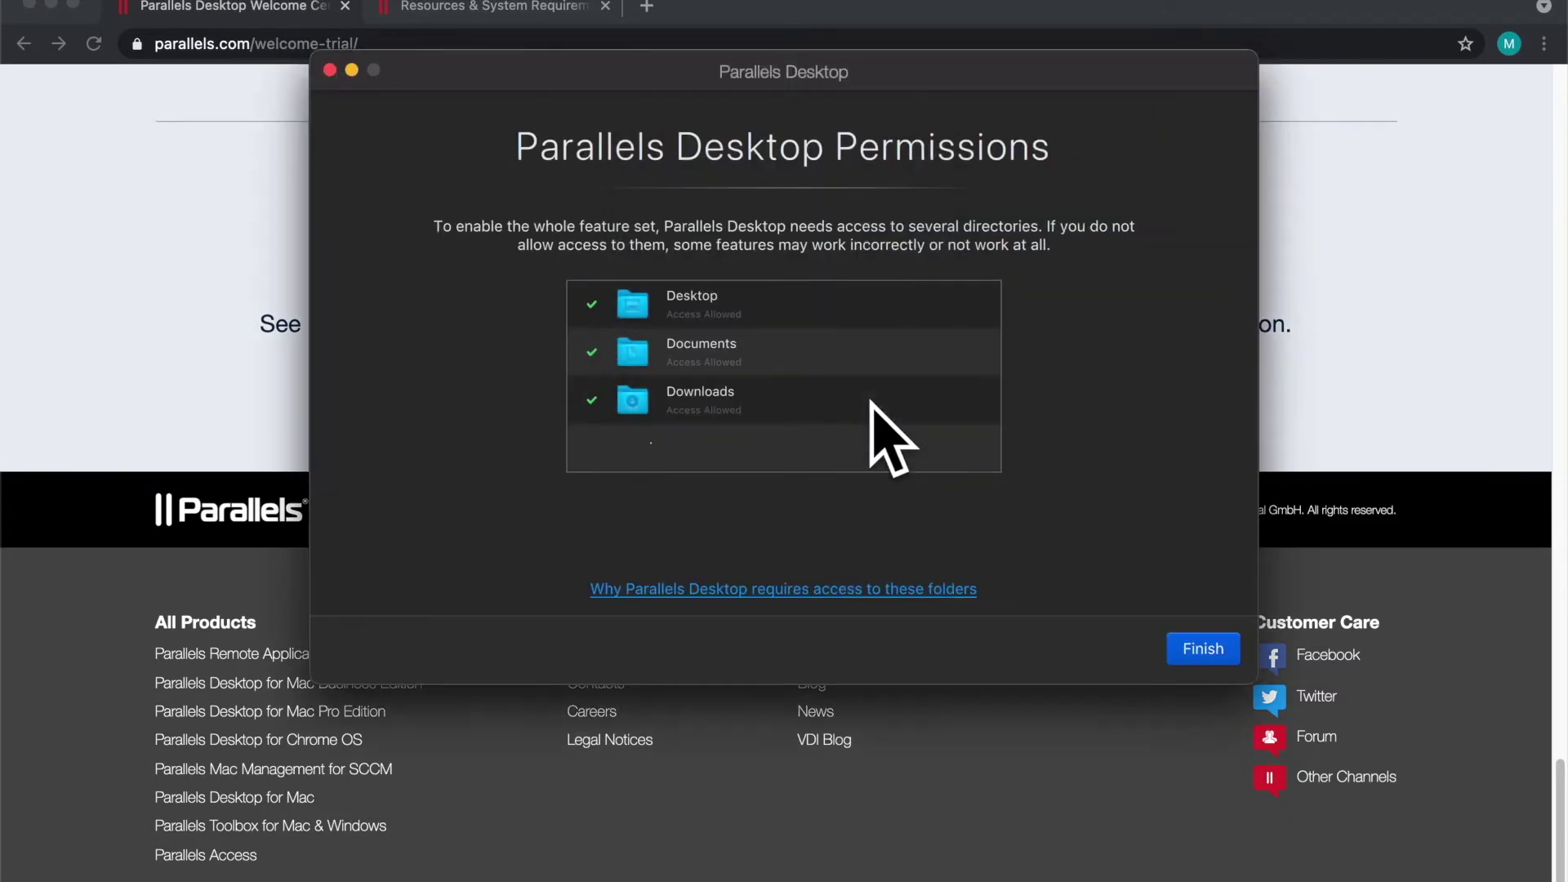
{"action": "left_click", "coordinate": [1202, 649]}
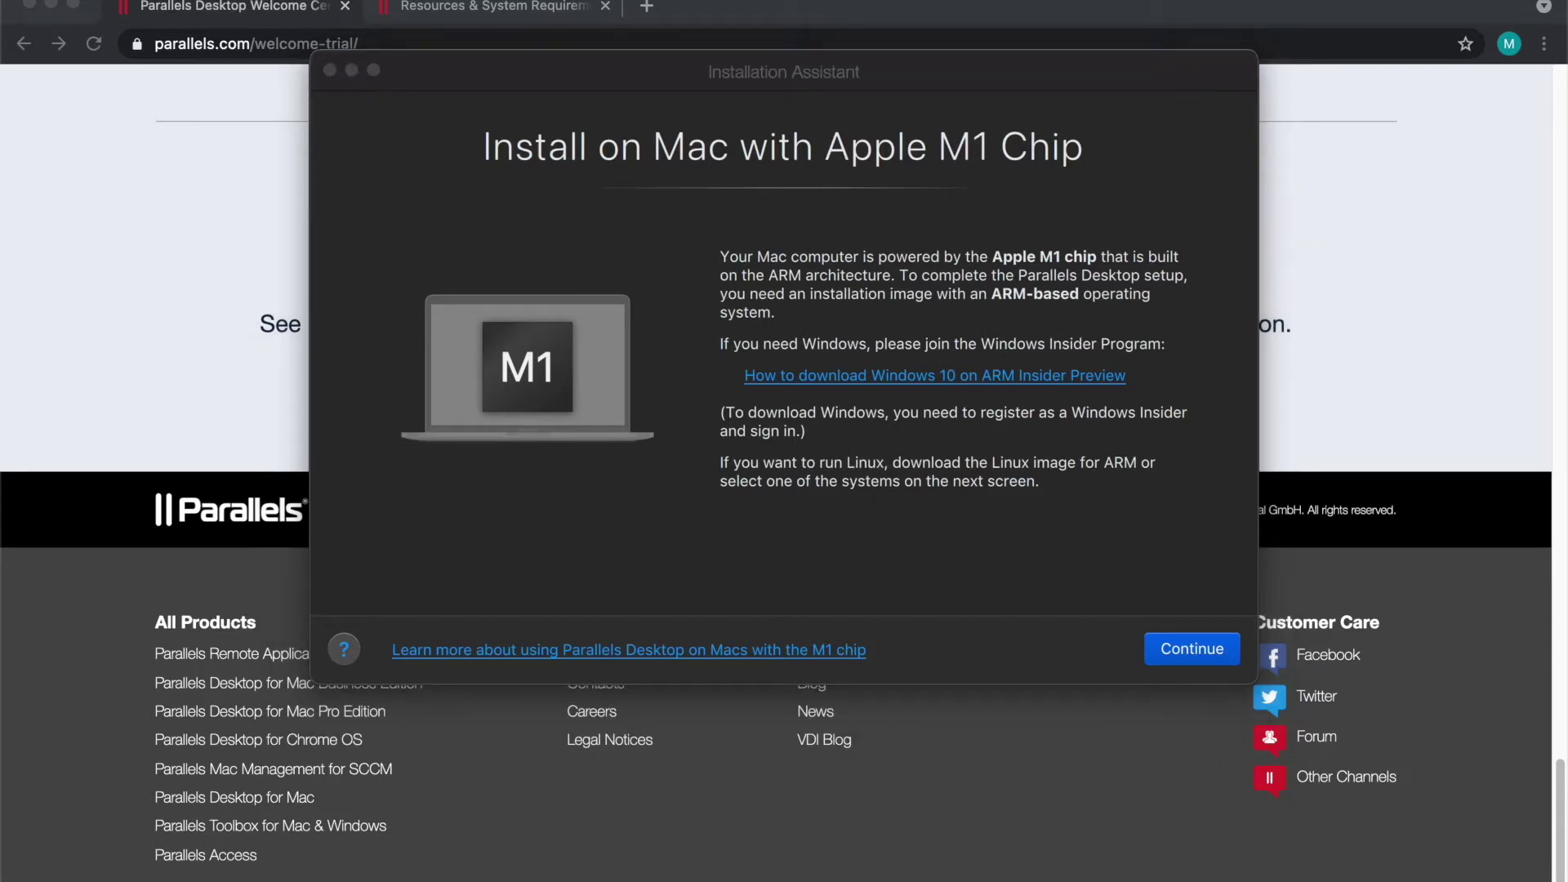
Step: Continue past the Apple M1 chip notice and start downloading Ubuntu Linux from Free Systems
{"action": "left_click", "coordinate": [1215, 635]}
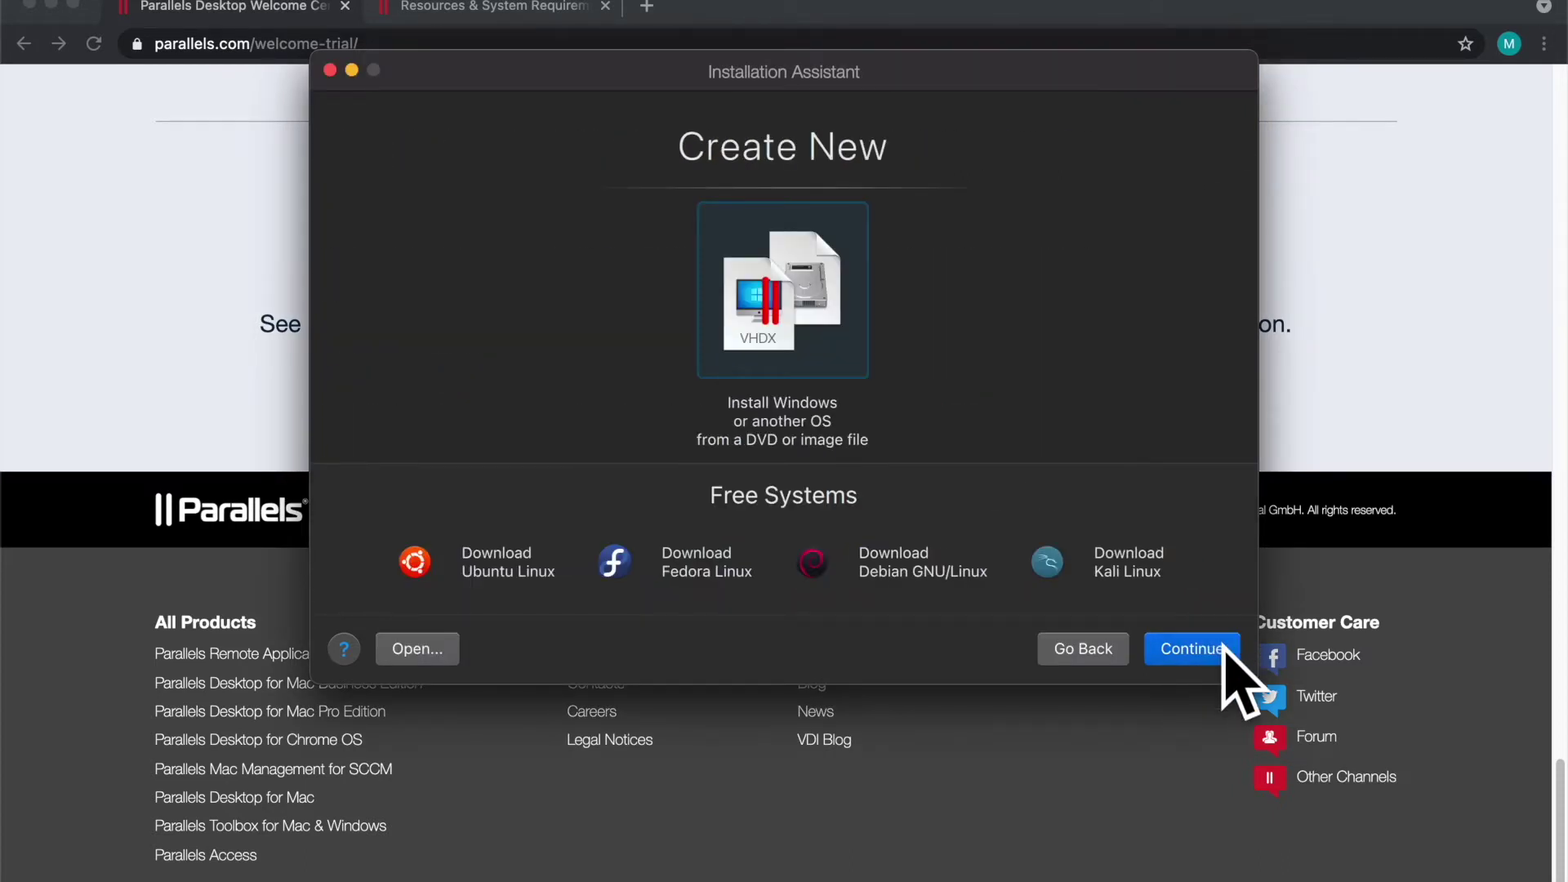
{"action": "left_click", "coordinate": [470, 562]}
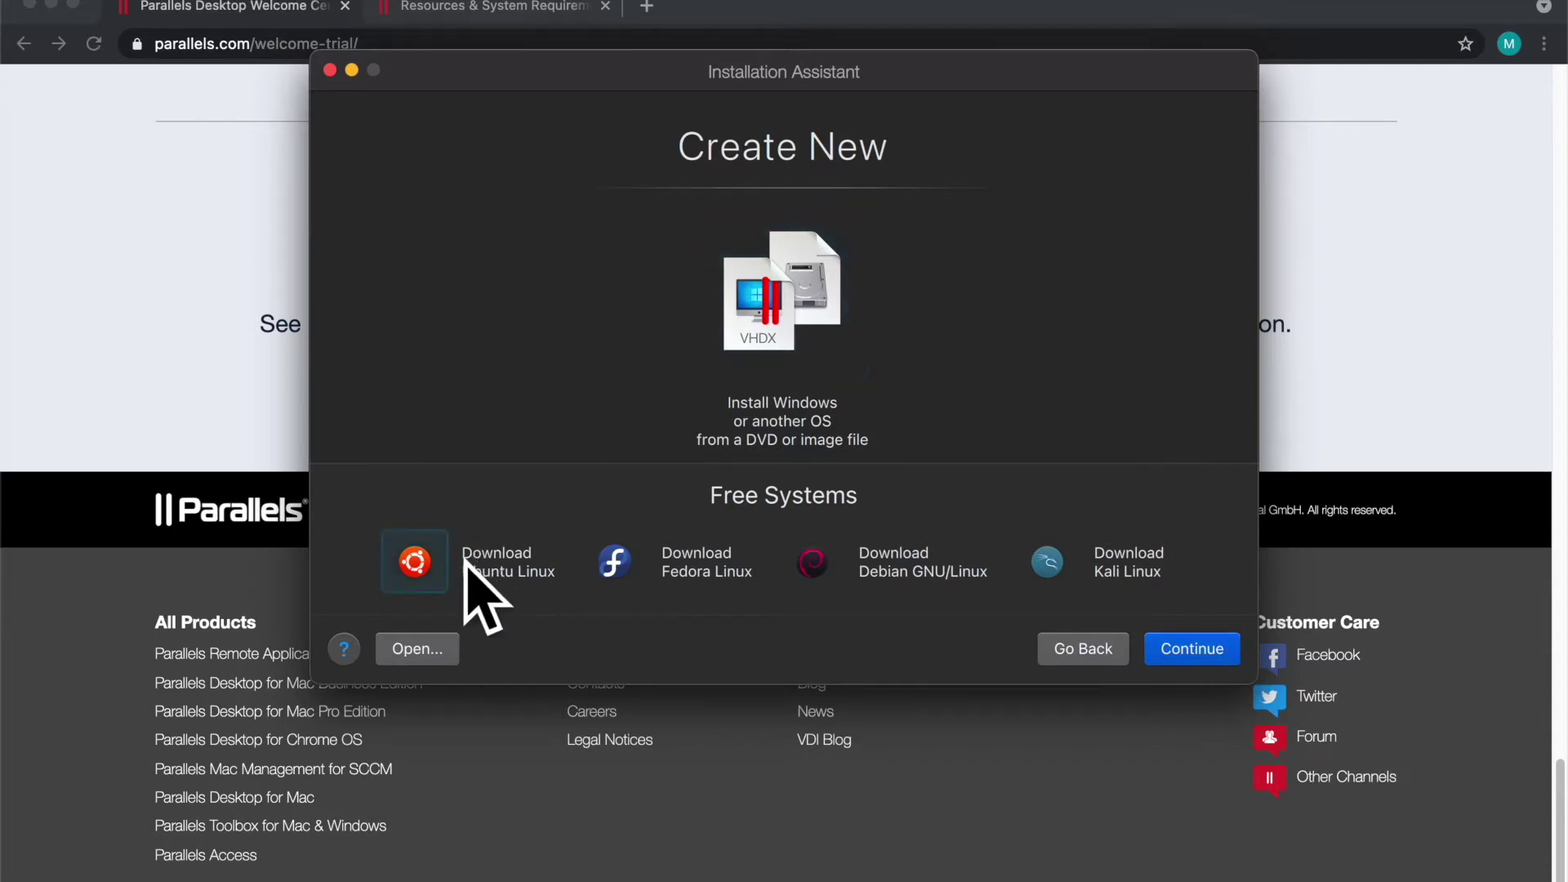
{"action": "left_click", "coordinate": [1221, 649]}
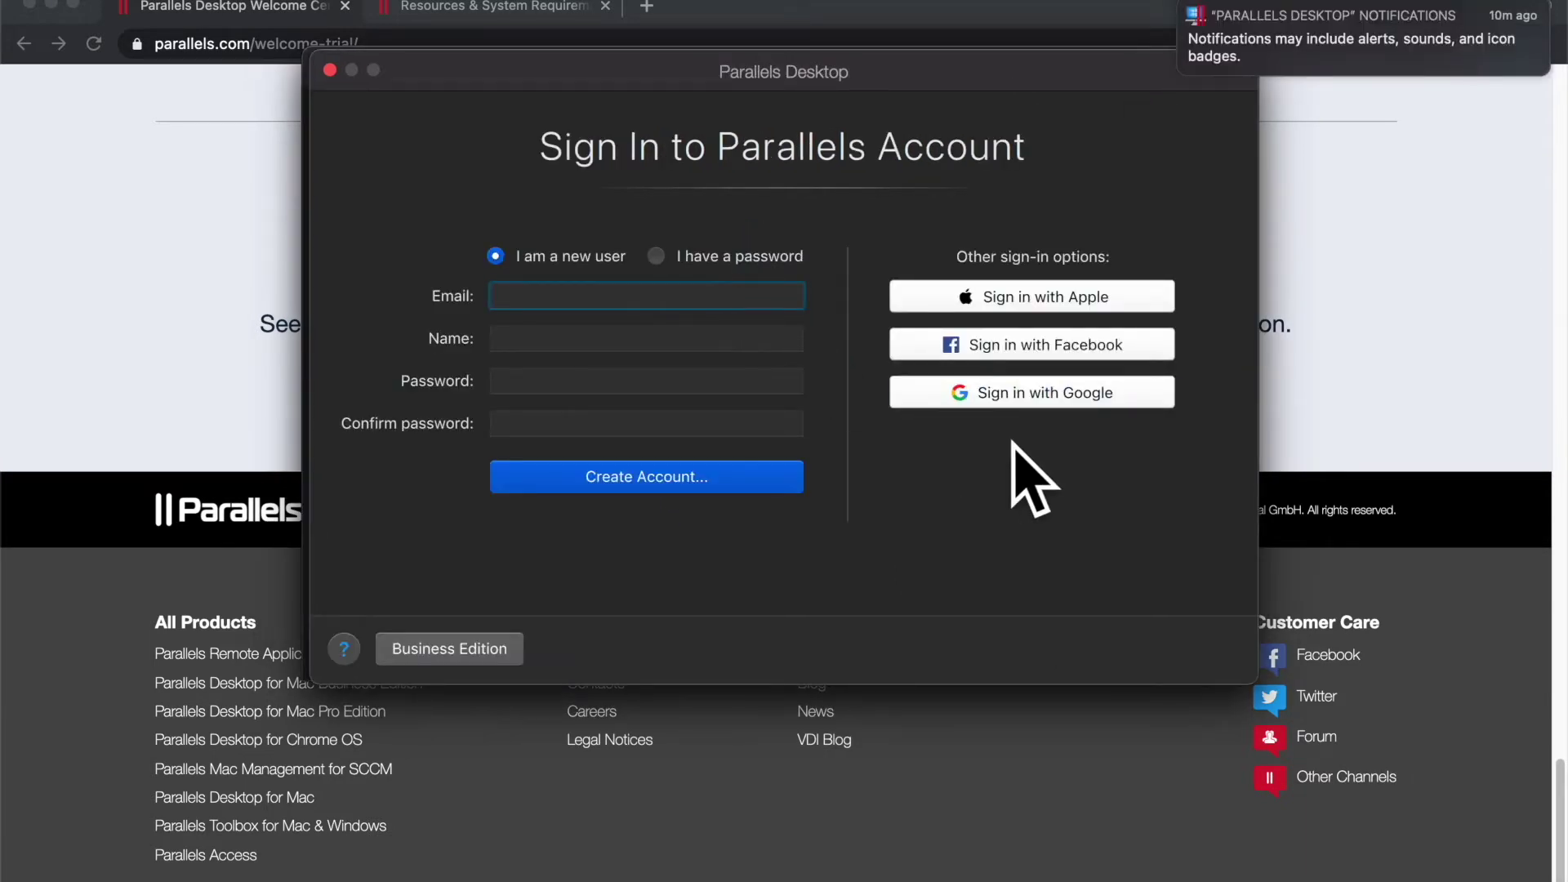
Step: Sign in with Google, continue past the information notice, and accept the Data Privacy Notice
{"action": "left_click", "coordinate": [1016, 394]}
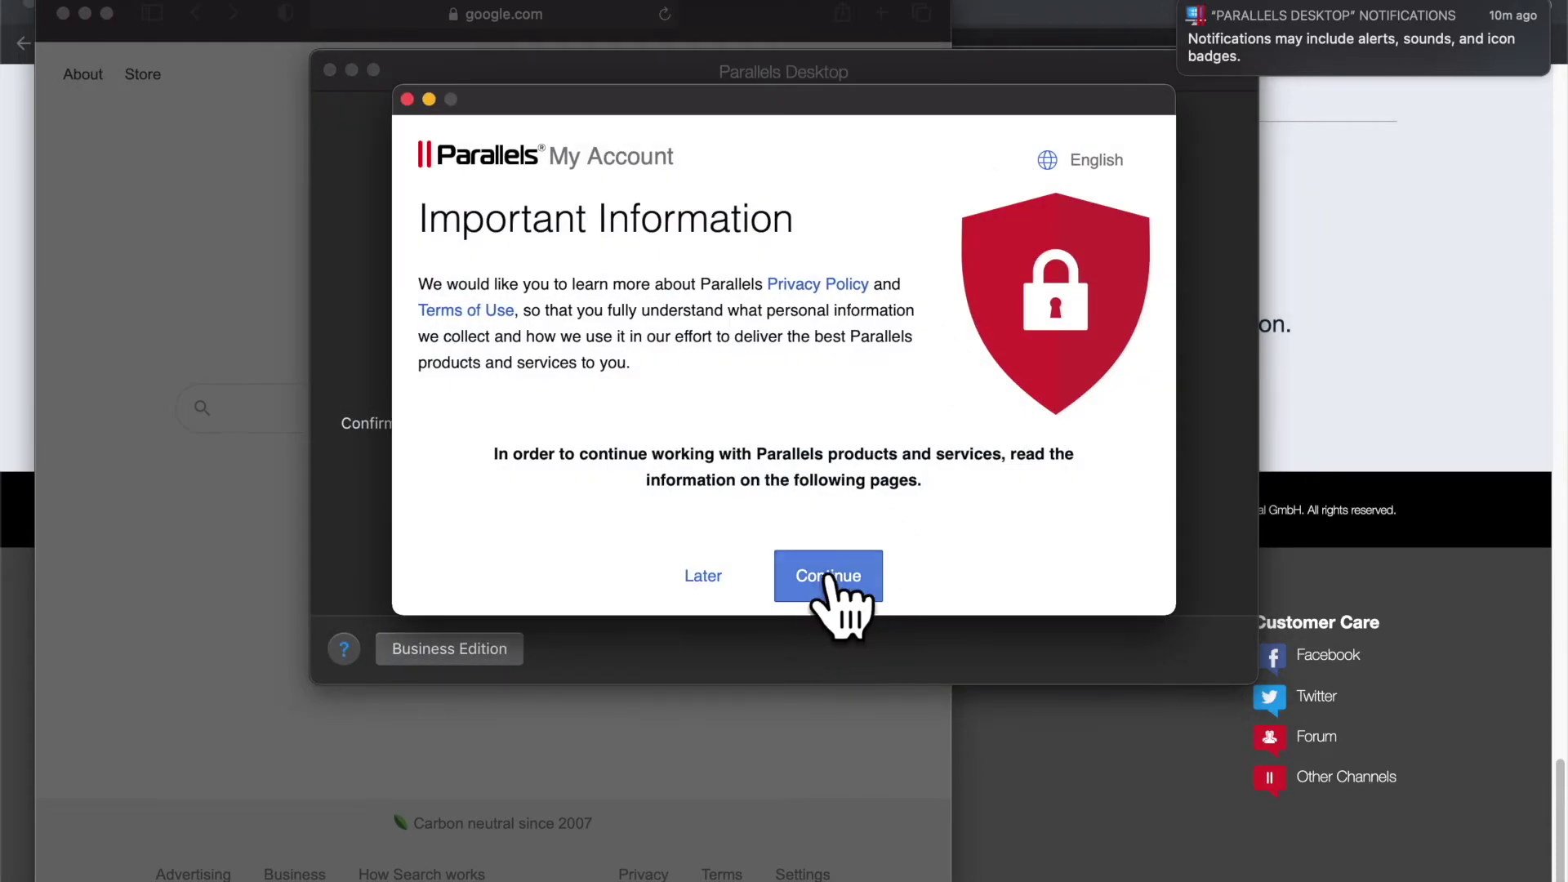
{"action": "left_click", "coordinate": [827, 573]}
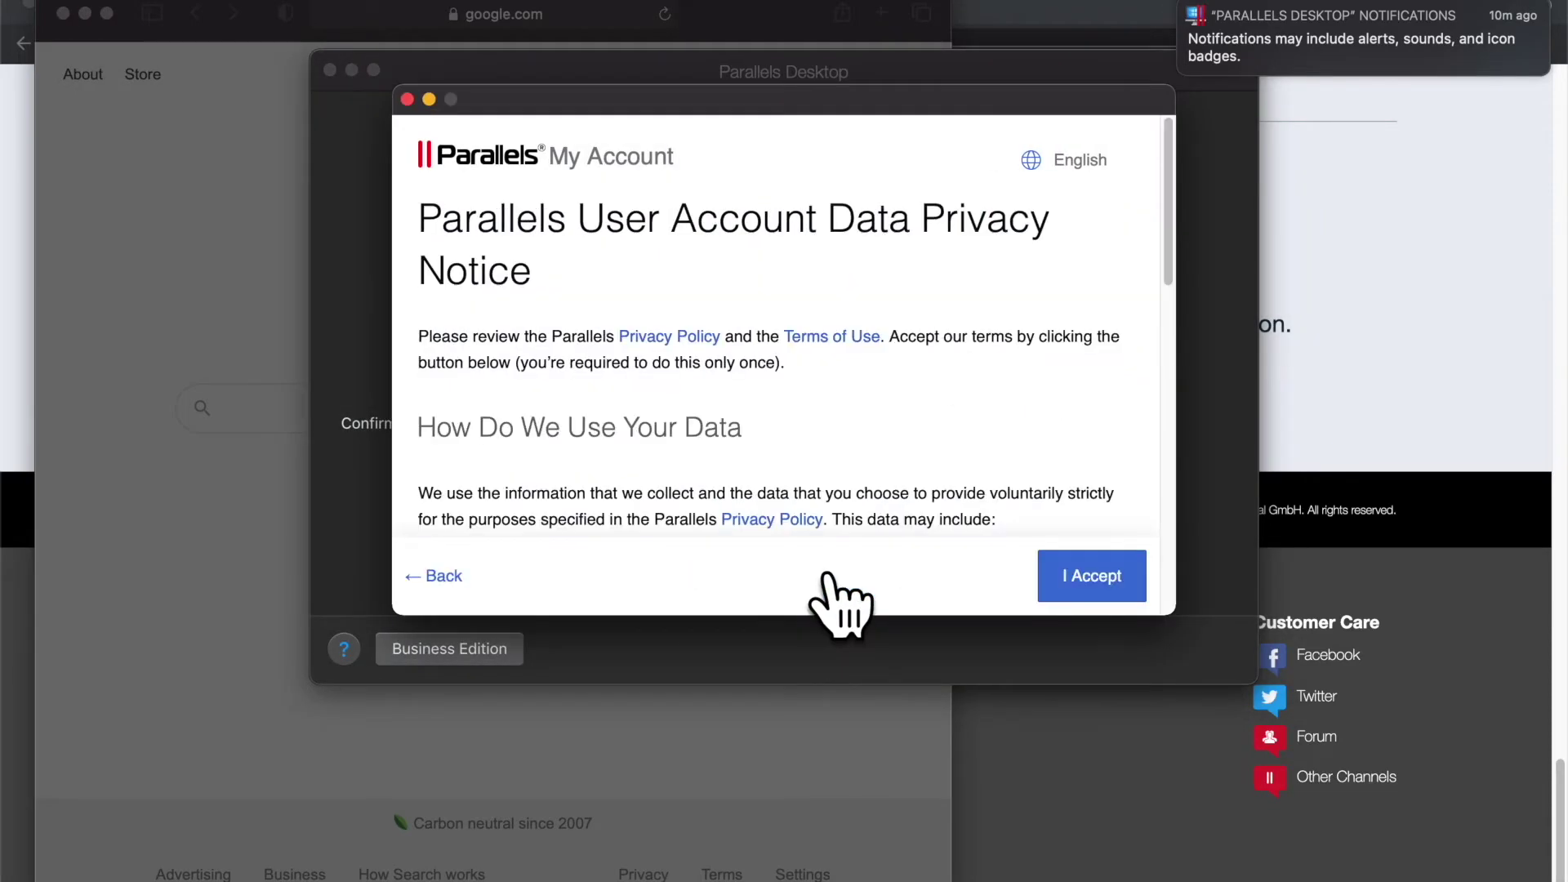
{"action": "left_click", "coordinate": [1078, 582]}
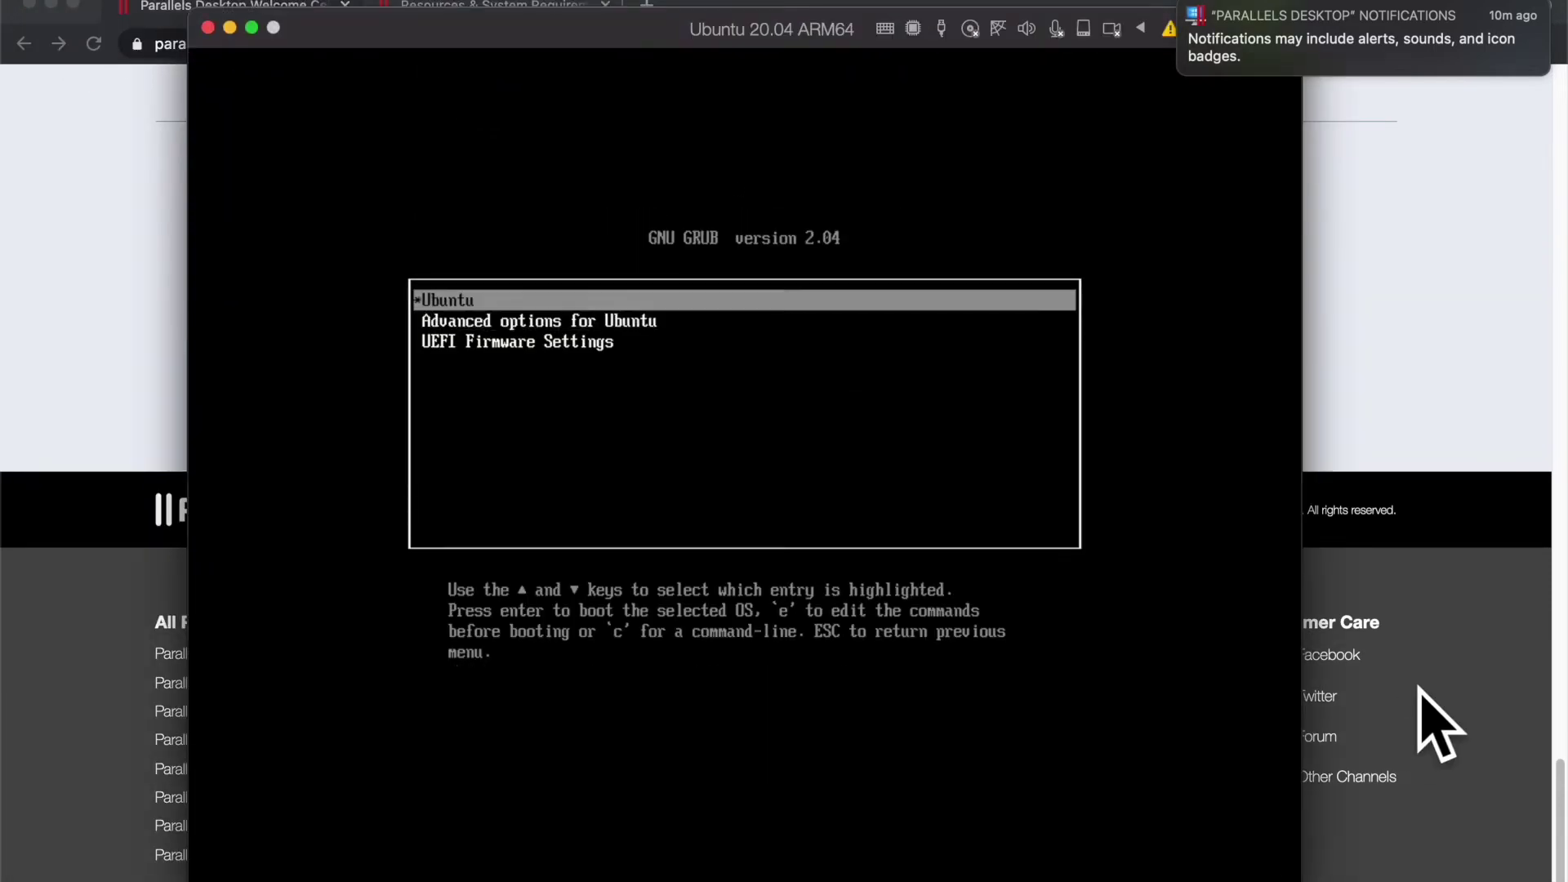
Step: Boot the default GRUB entry, enlarge and position the Ubuntu window, and log in as the Parallels user
{"action": "key", "text": "Return"}
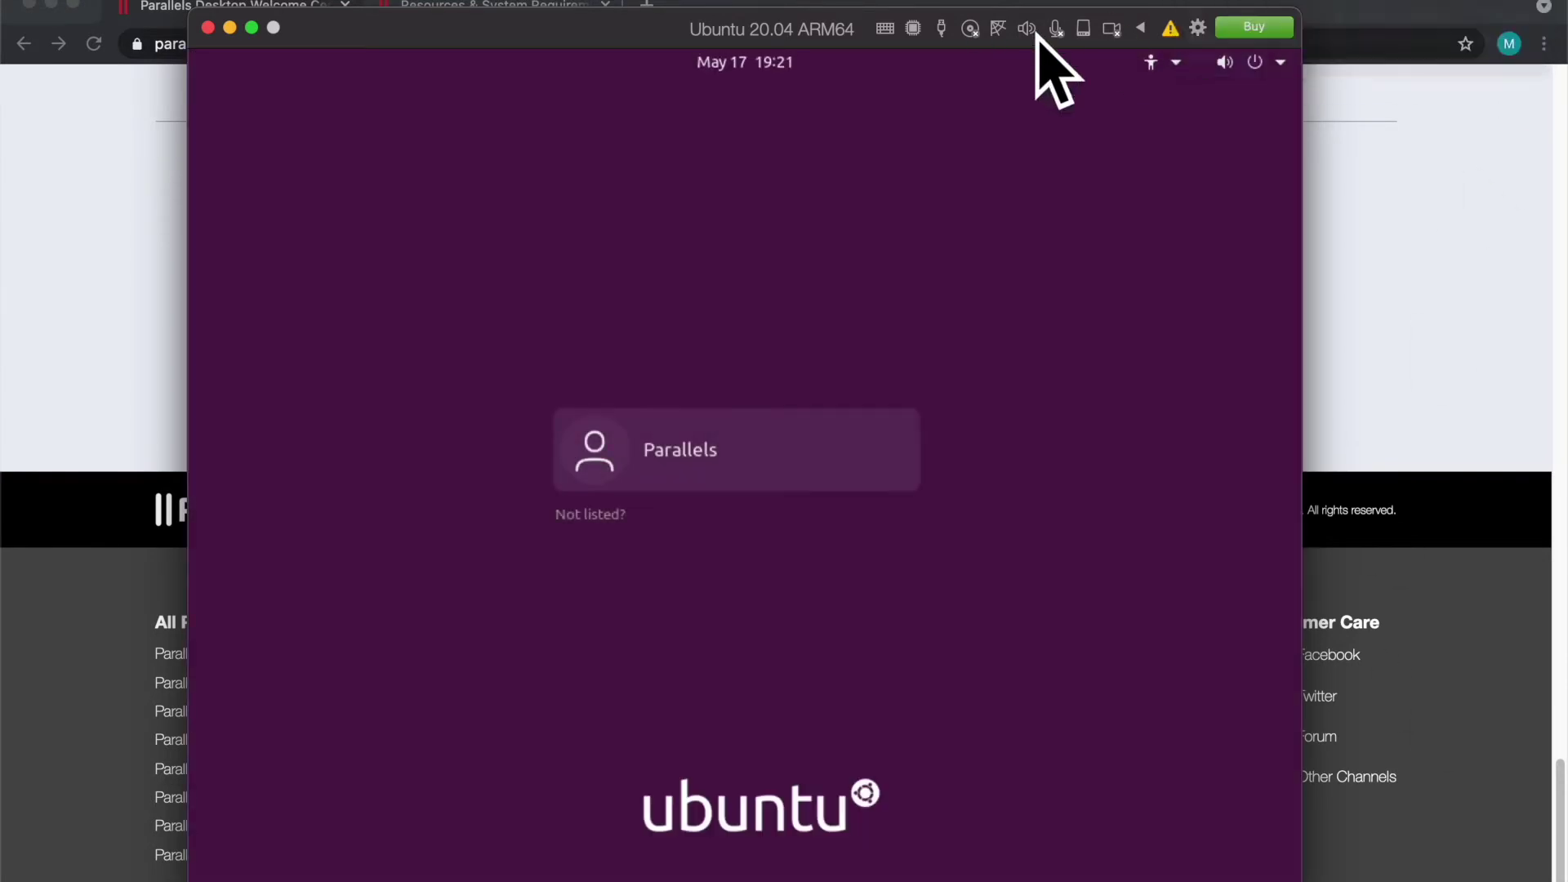
{"action": "left_click_drag", "start_coordinate": [577, 25], "coordinate": [431, 2]}
{"action": "left_click_drag", "start_coordinate": [1153, 856], "coordinate": [1540, 881]}
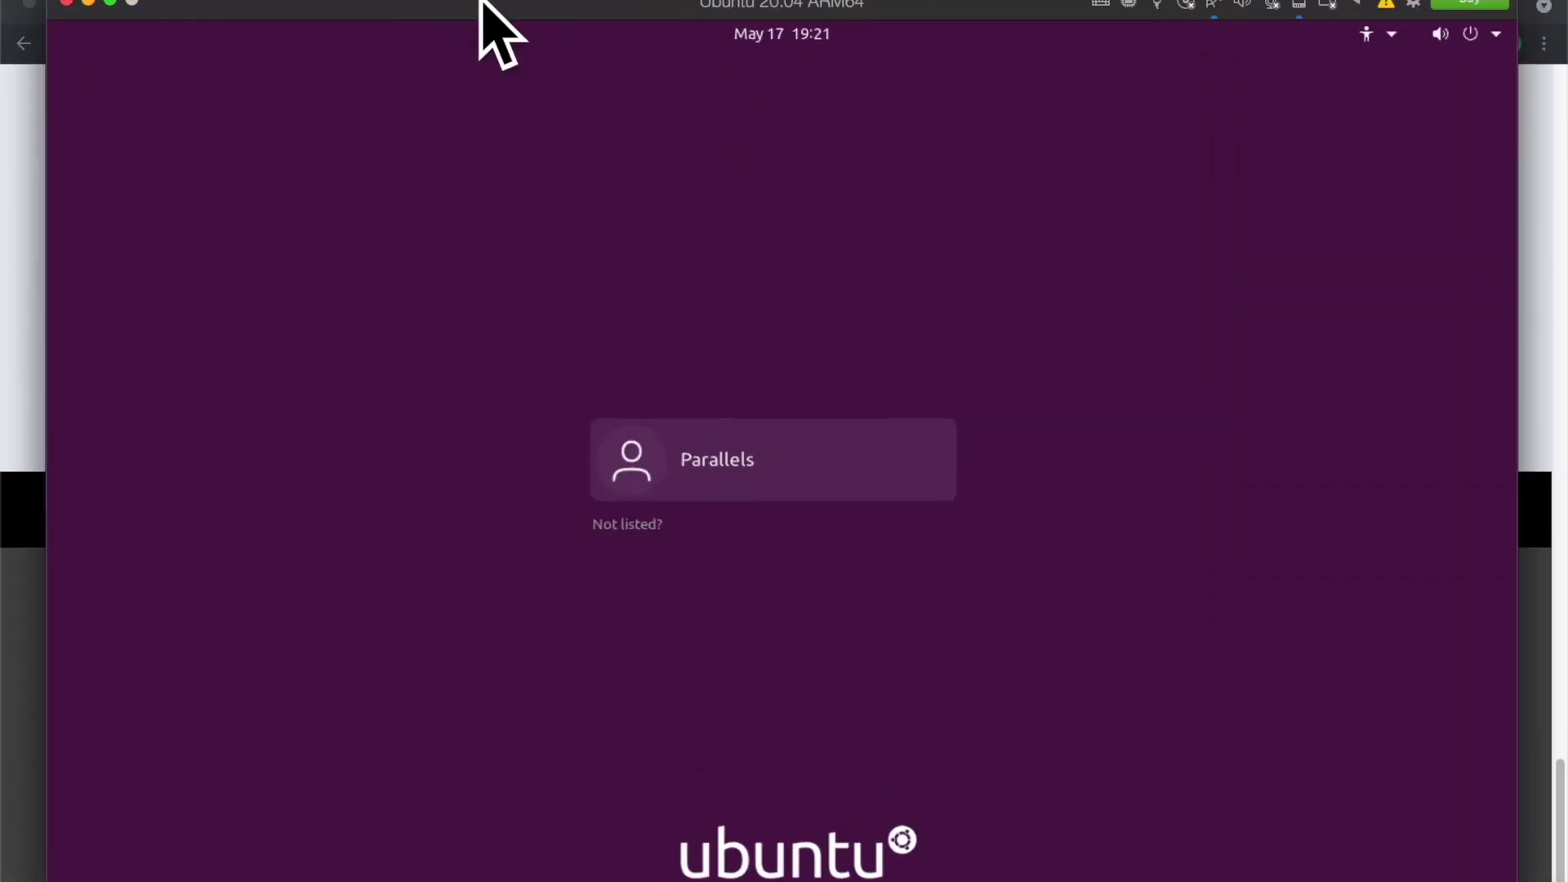
{"action": "left_click_drag", "start_coordinate": [480, 17], "coordinate": [438, 17]}
{"action": "left_click", "coordinate": [746, 464]}
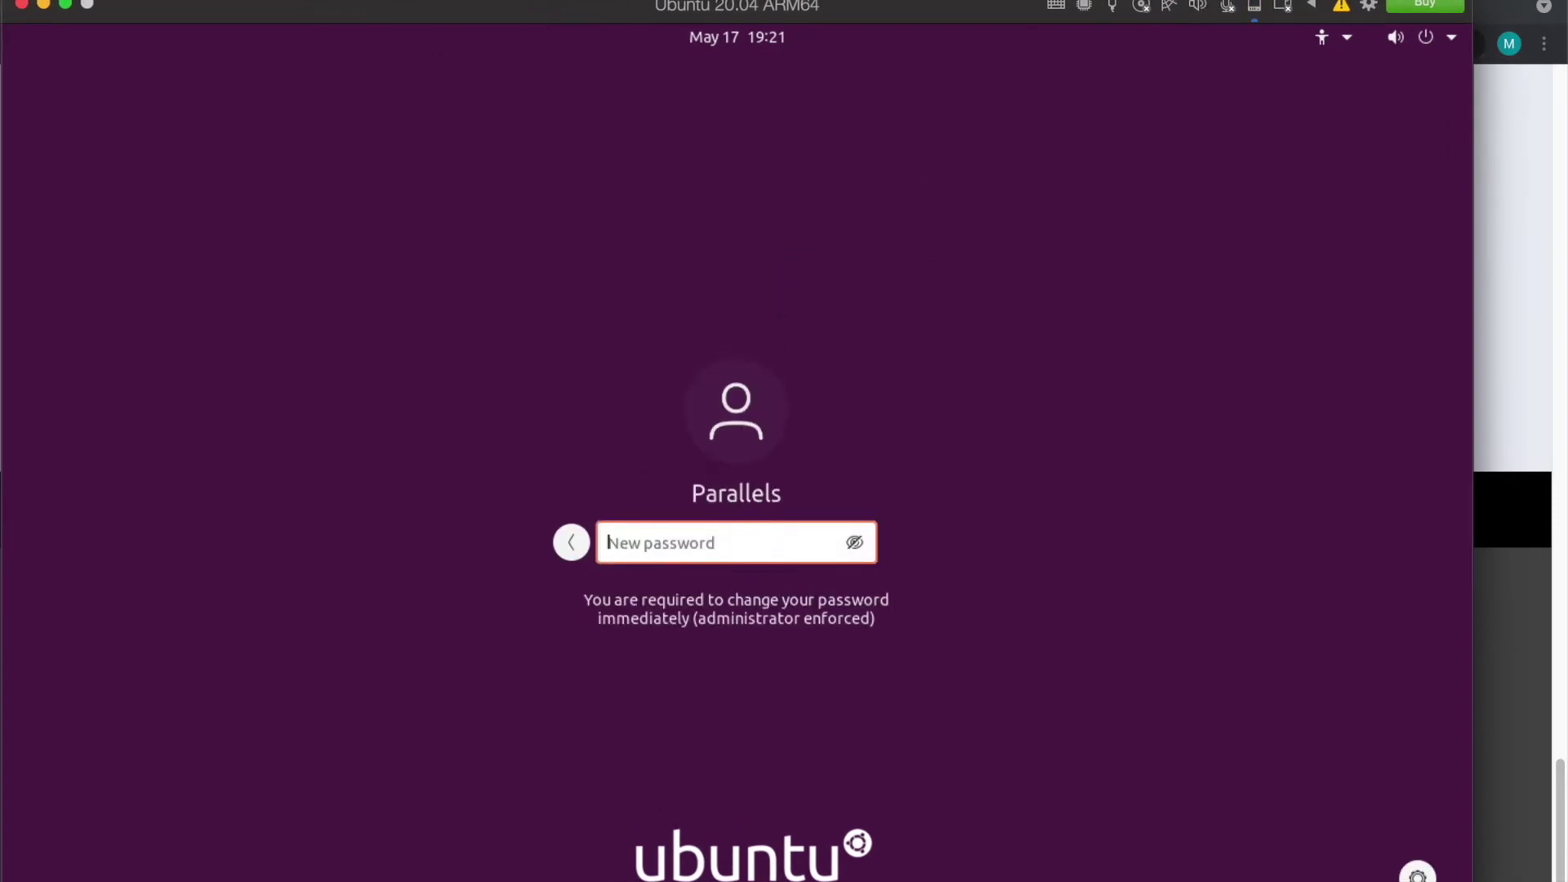
{"action": "left_click", "coordinate": [729, 538]}
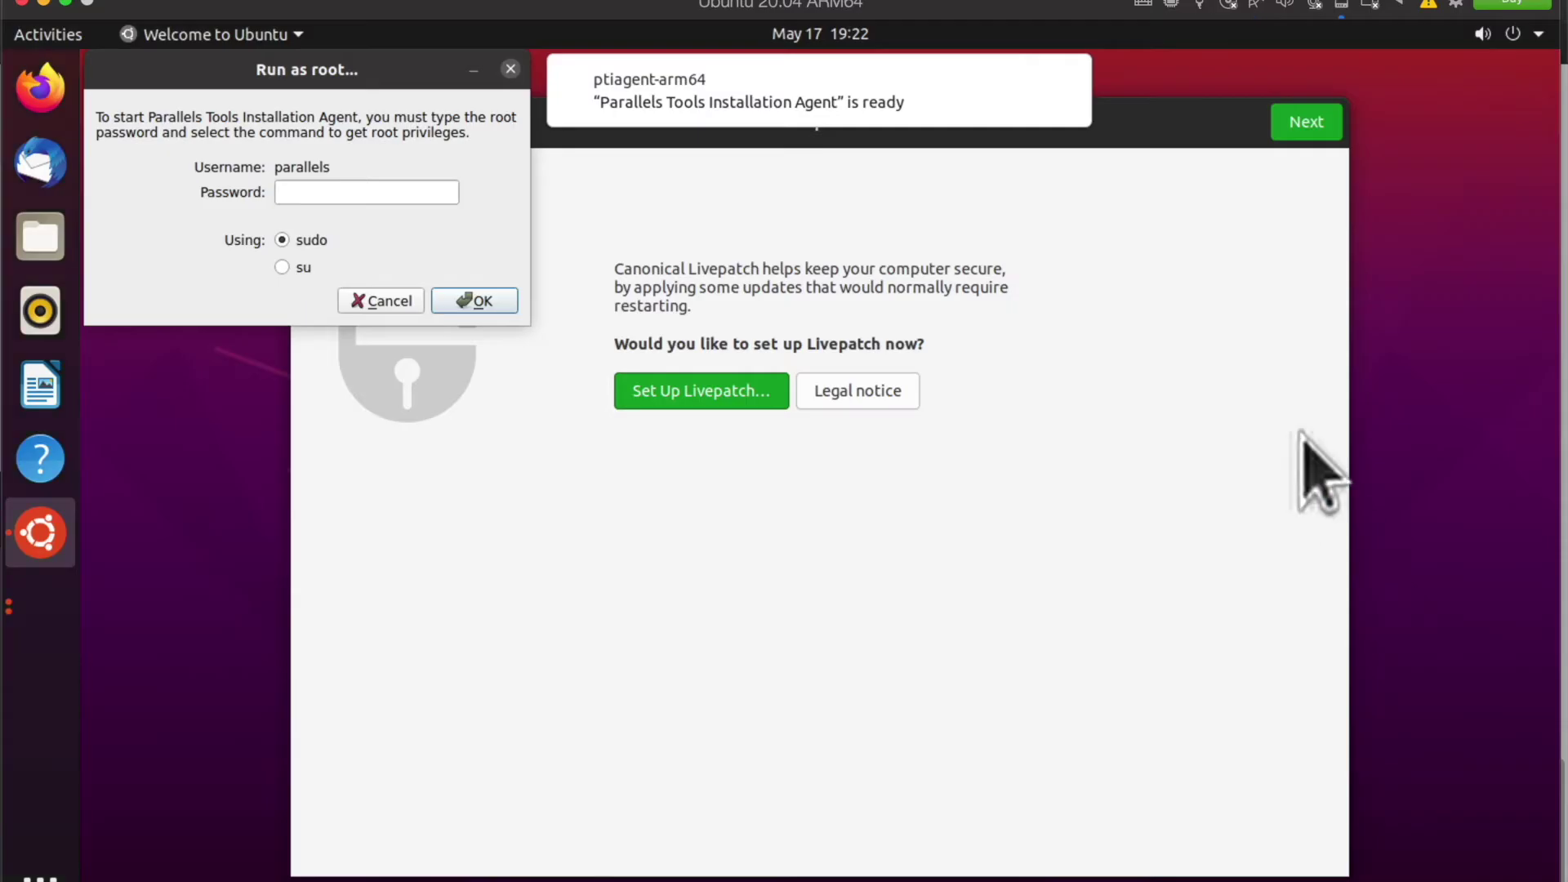
Step: Enter the root password to authorise the Parallels Tools installation
{"action": "left_click", "coordinate": [415, 200]}
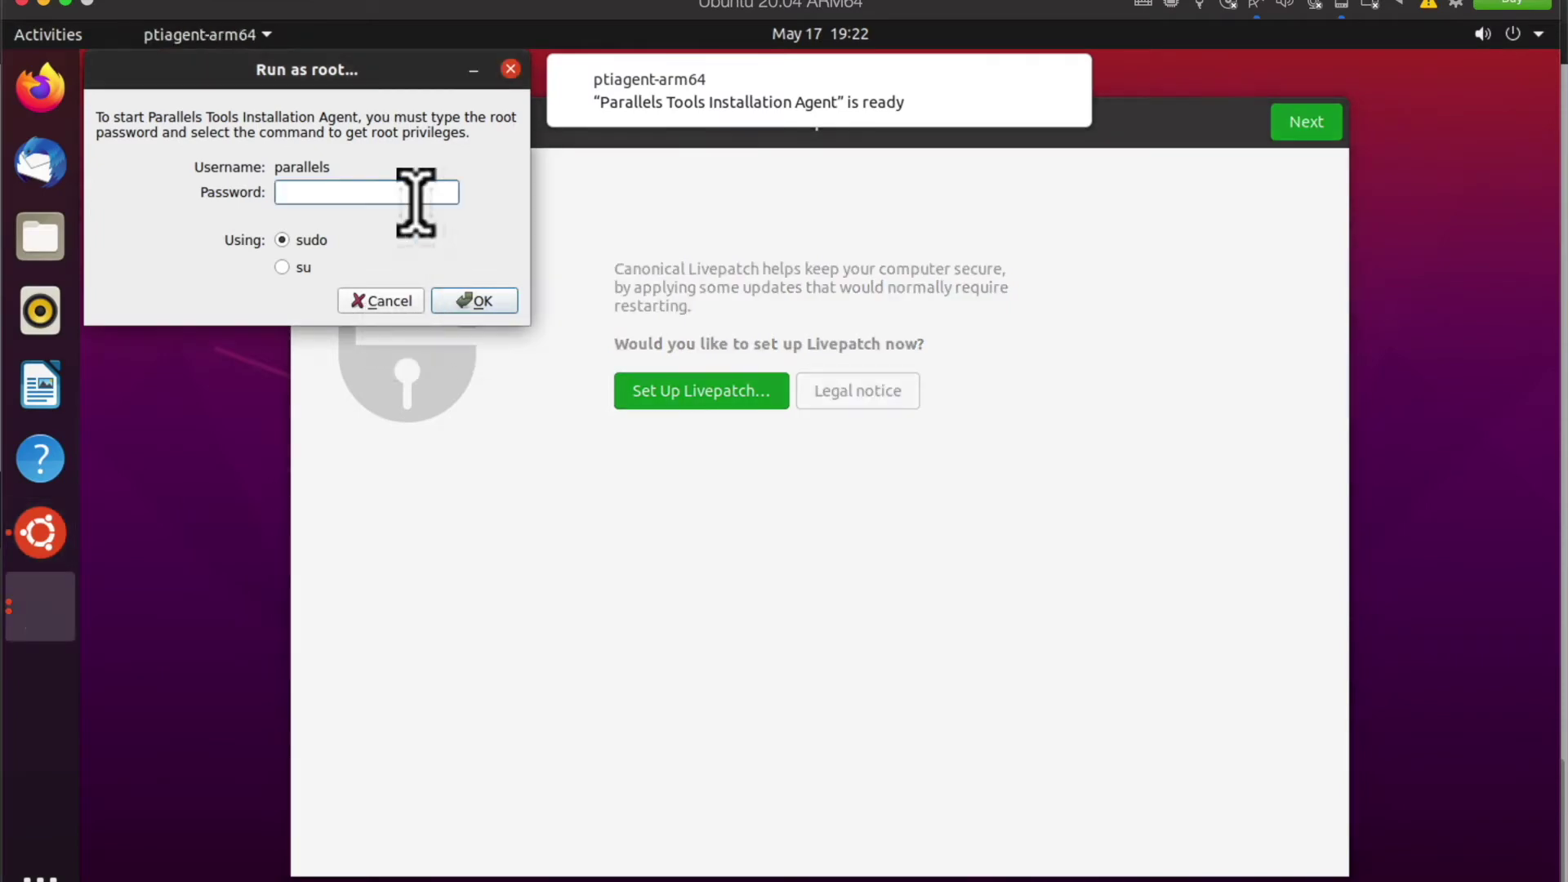
{"action": "type", "text": "parallels"}
{"action": "key", "text": "Return"}
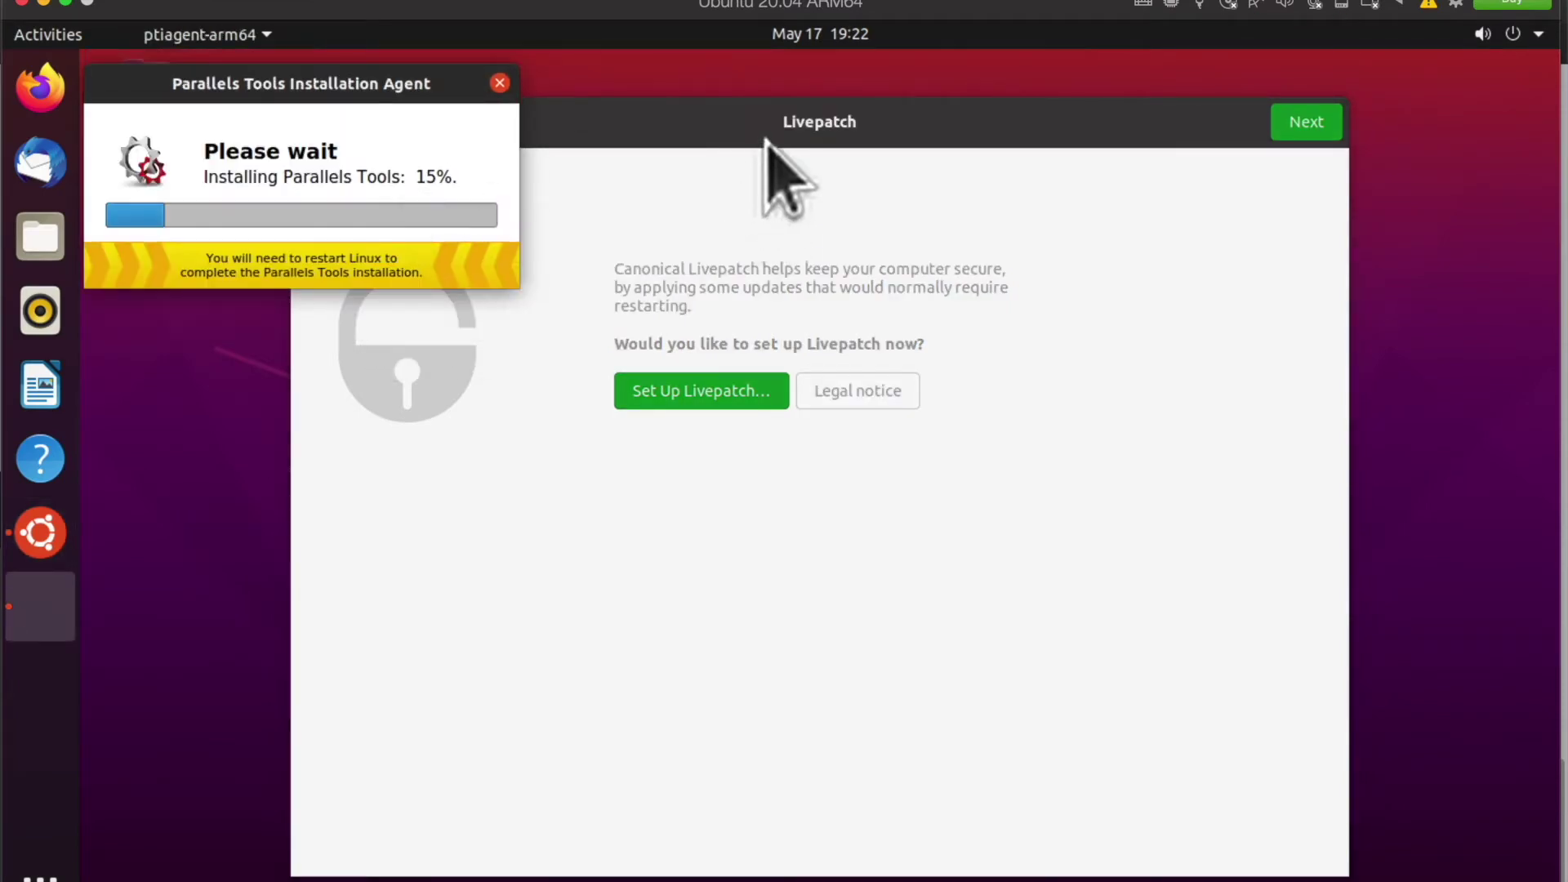
Step: Open Terminal from the application grid, run ls, clear the screen and close it
{"action": "left_click", "coordinate": [764, 139]}
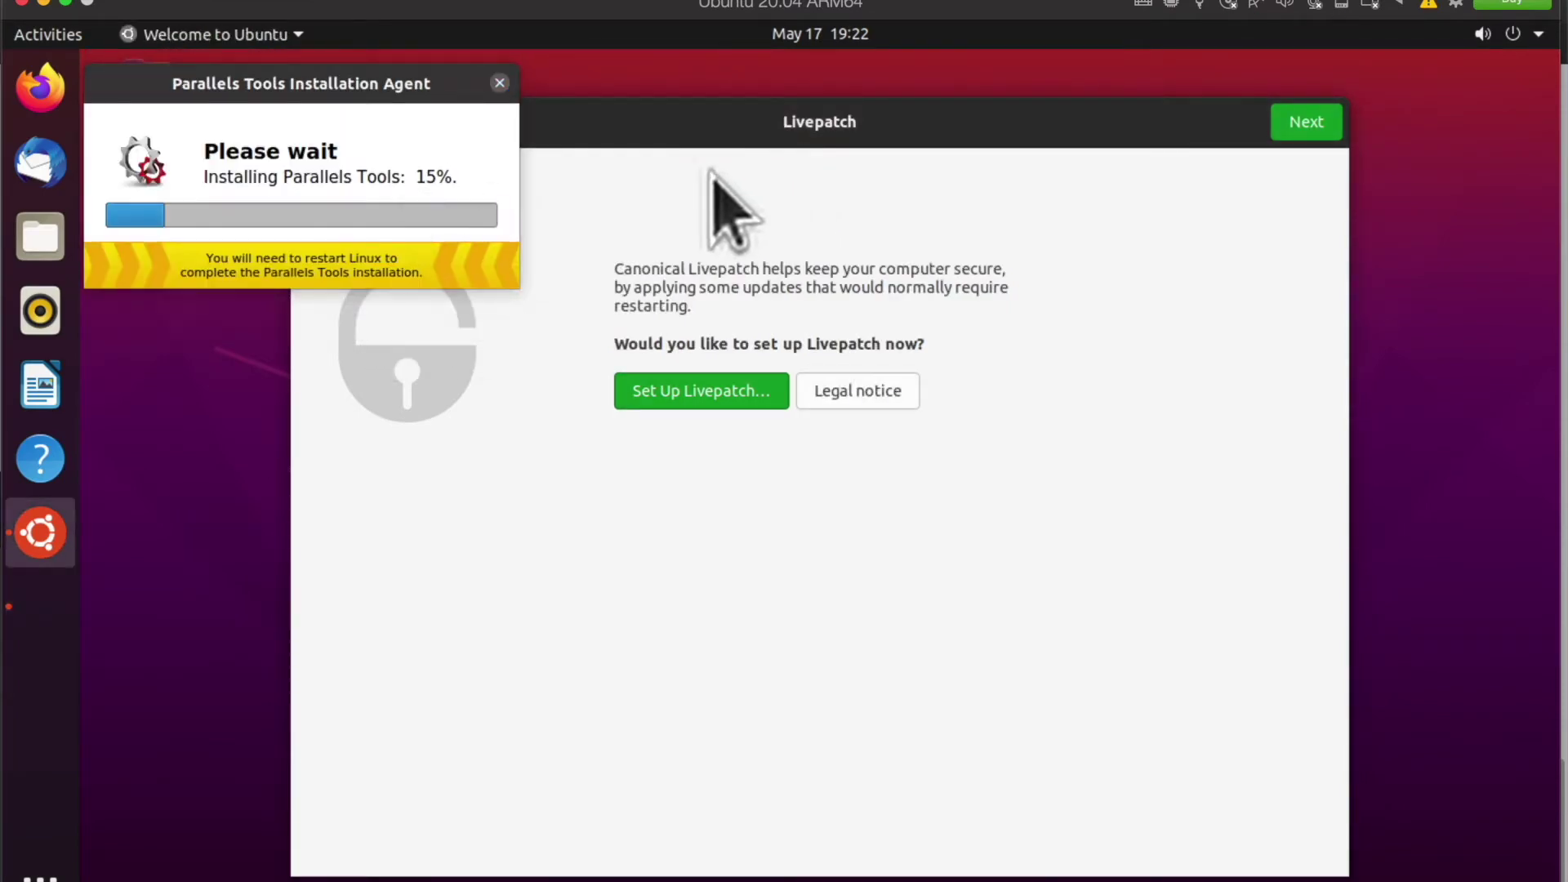
{"action": "left_click", "coordinate": [51, 848]}
{"action": "type", "text": "terminal"}
{"action": "key", "text": "Return"}
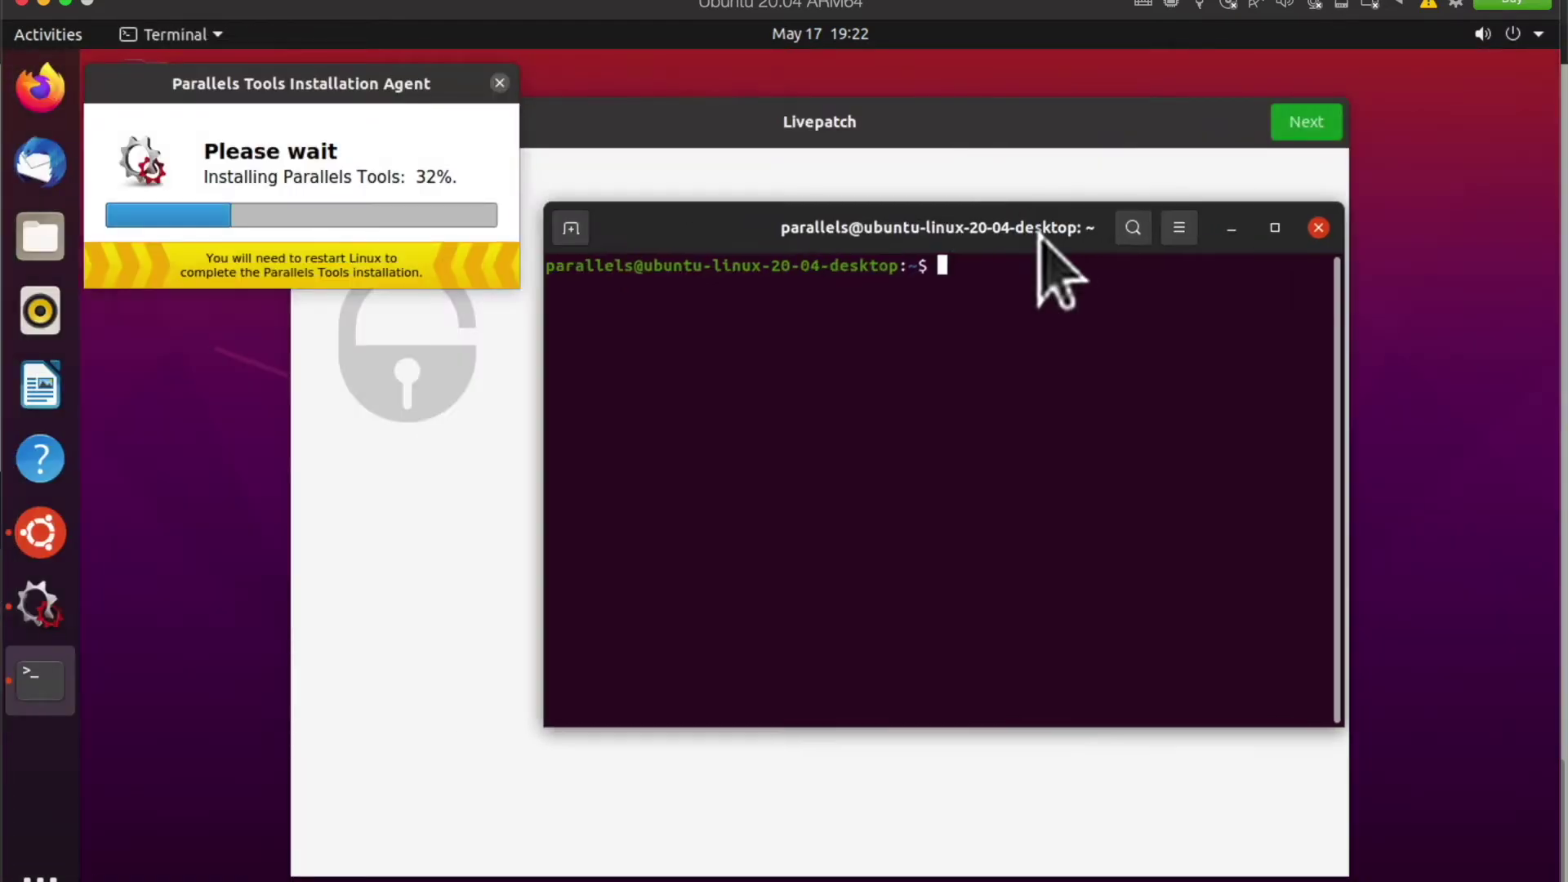
{"action": "type", "text": "ls"}
{"action": "key", "text": "Return"}
{"action": "key", "text": "ctrl+l"}
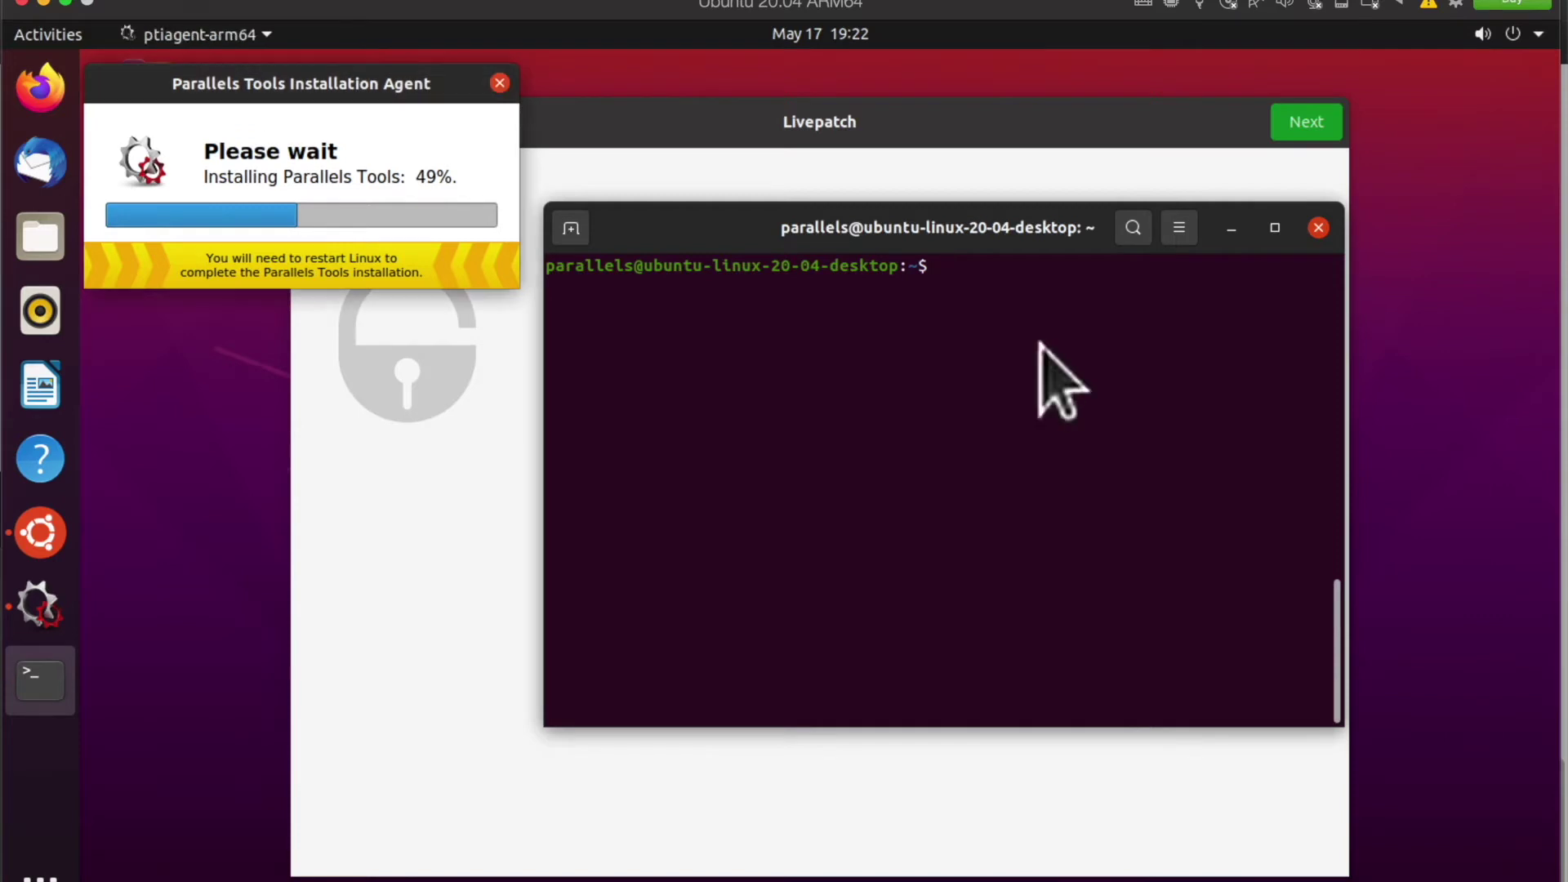
{"action": "key", "text": "ctrl+d"}
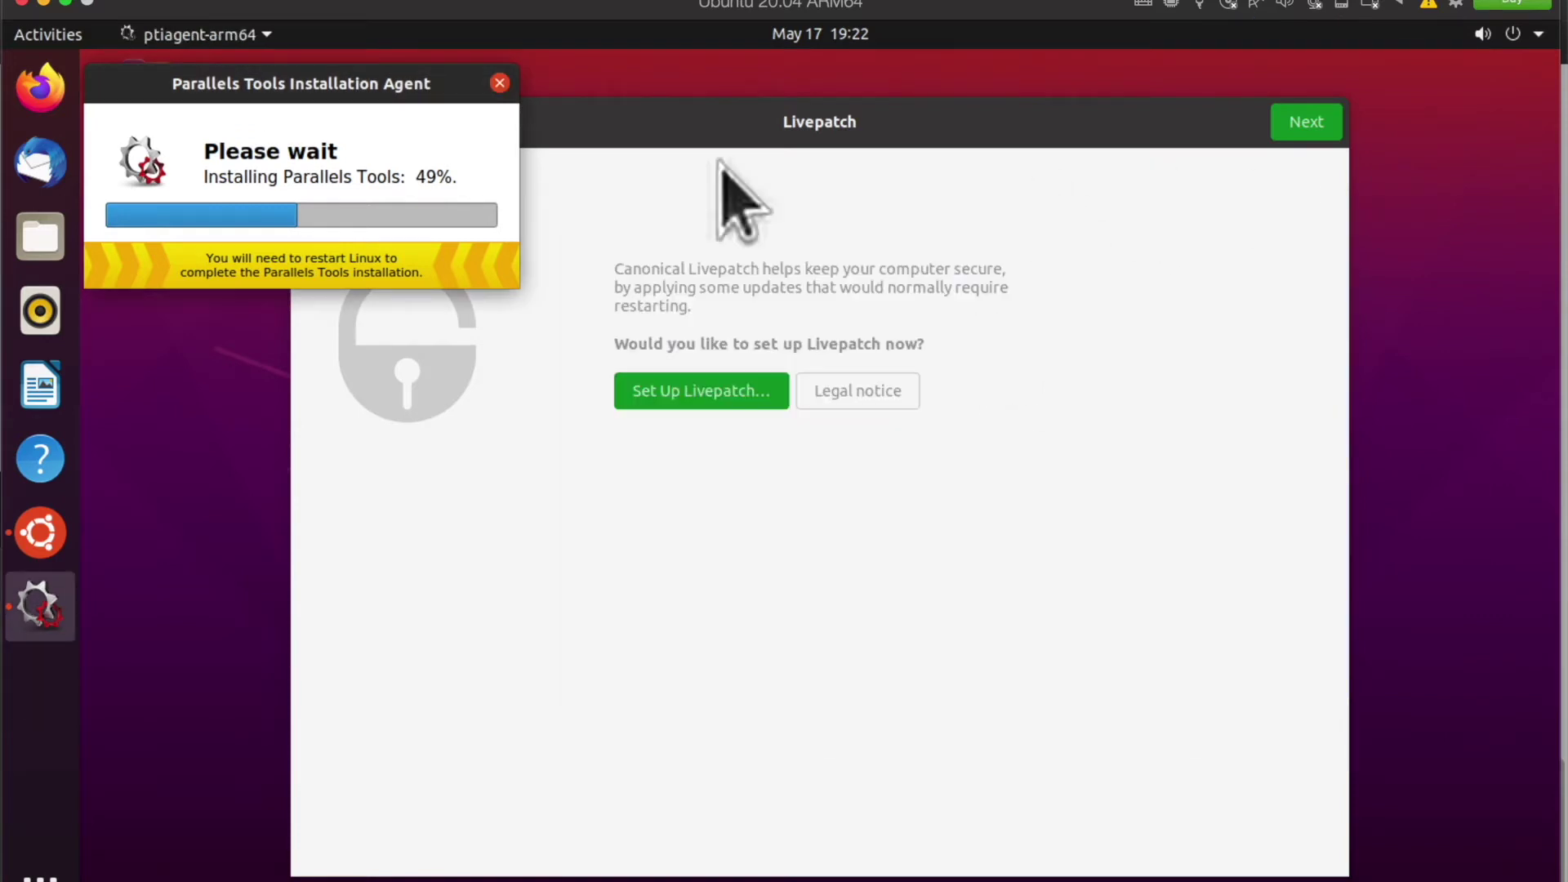
{"action": "left_click", "coordinate": [40, 87]}
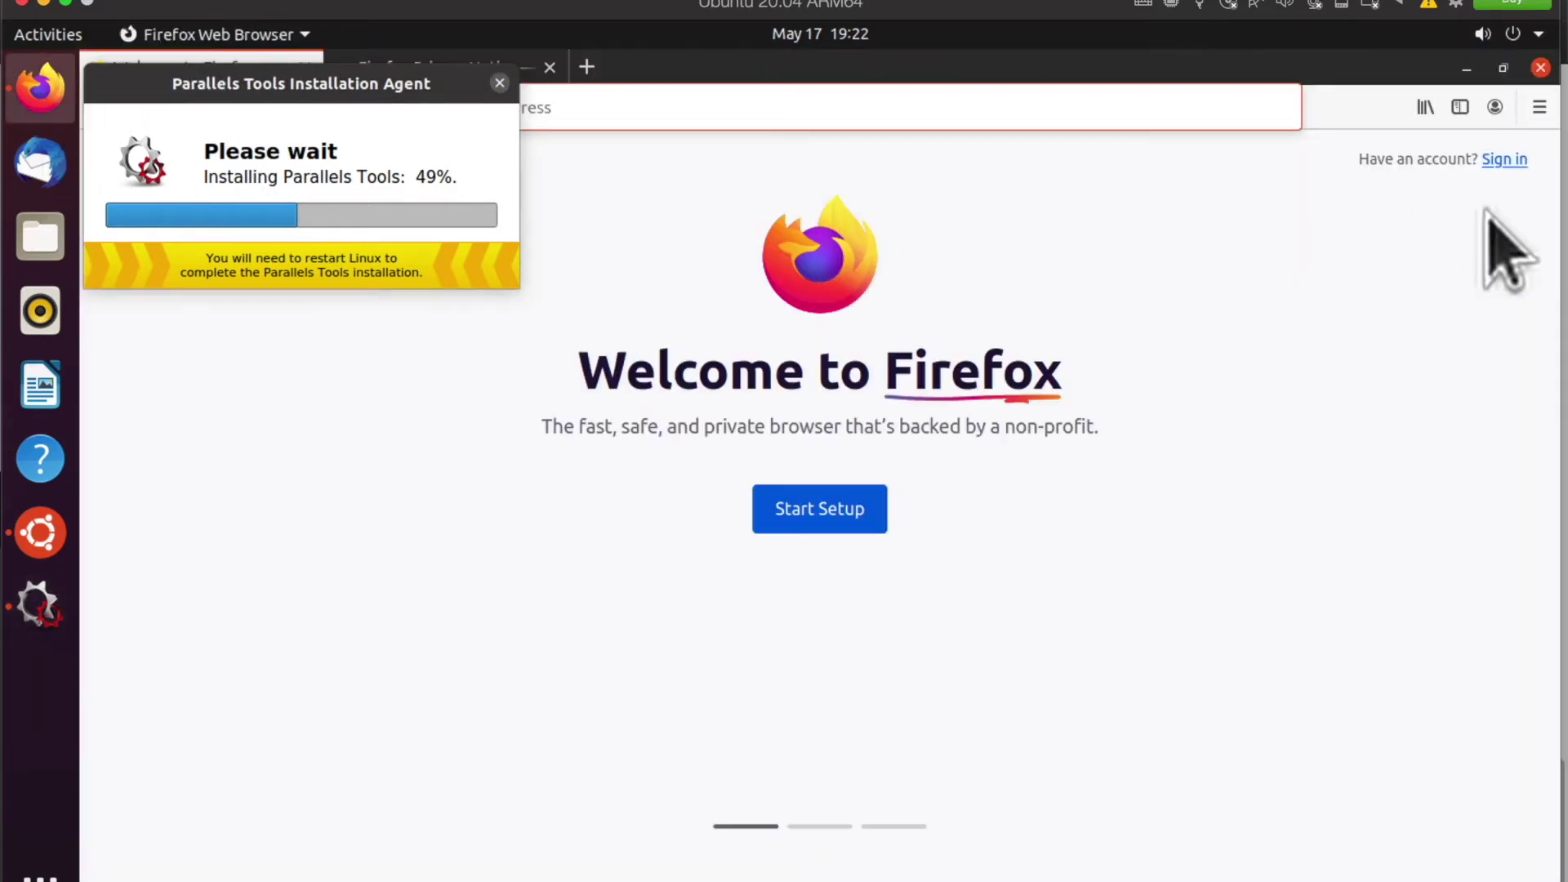
Step: Load youtube.com in Firefox and search YouTube for 'some royalty free music'
{"action": "type", "text": "youtube.com"}
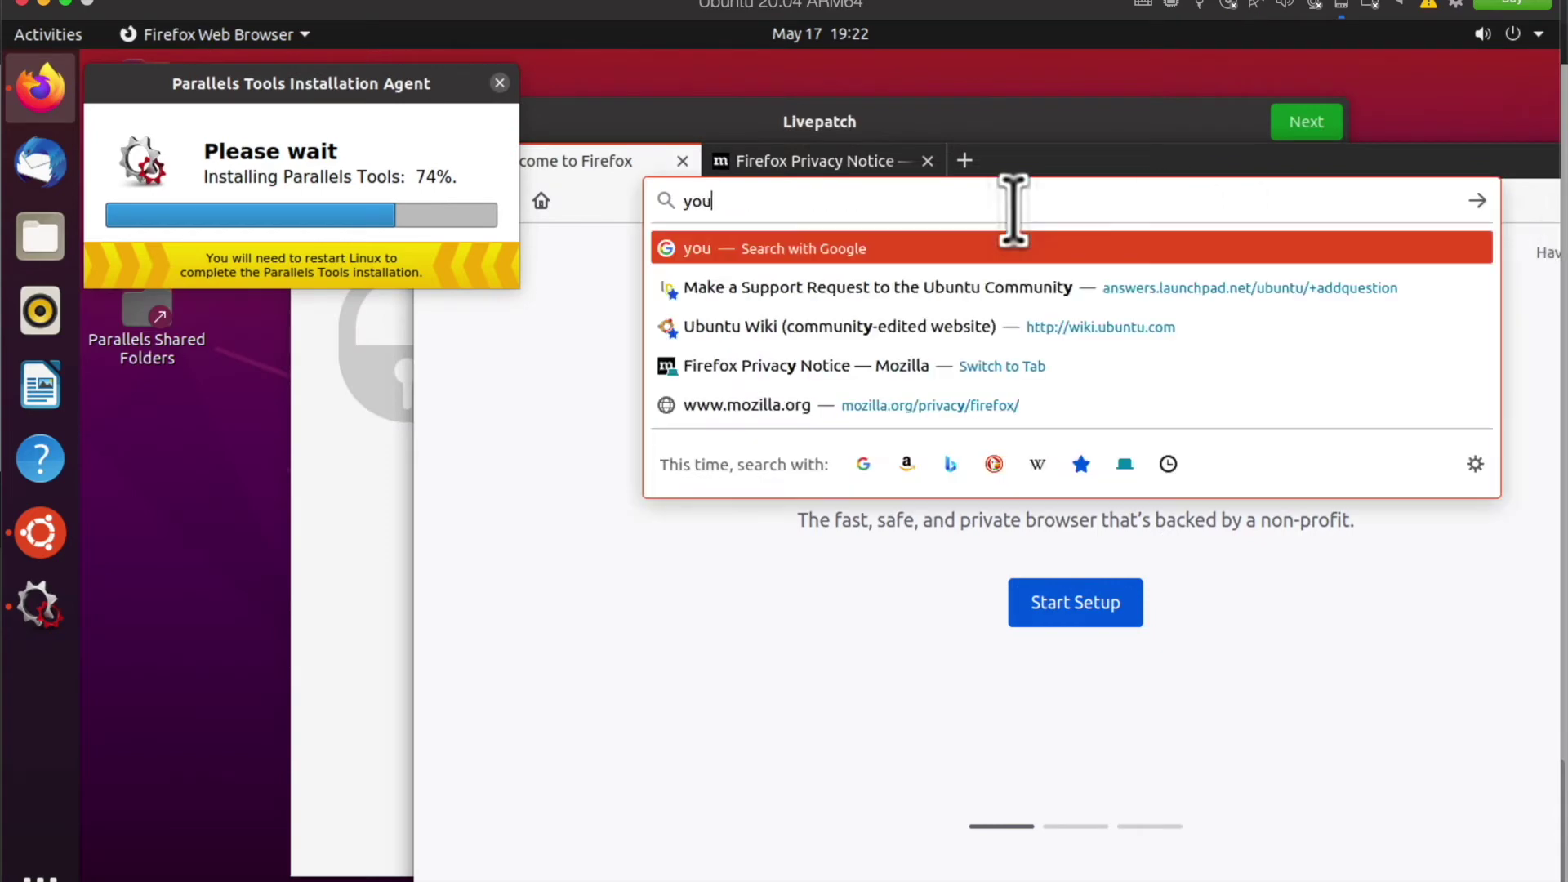
{"action": "key", "text": "Return"}
{"action": "left_click_drag", "start_coordinate": [1097, 161], "coordinate": [1107, 106]}
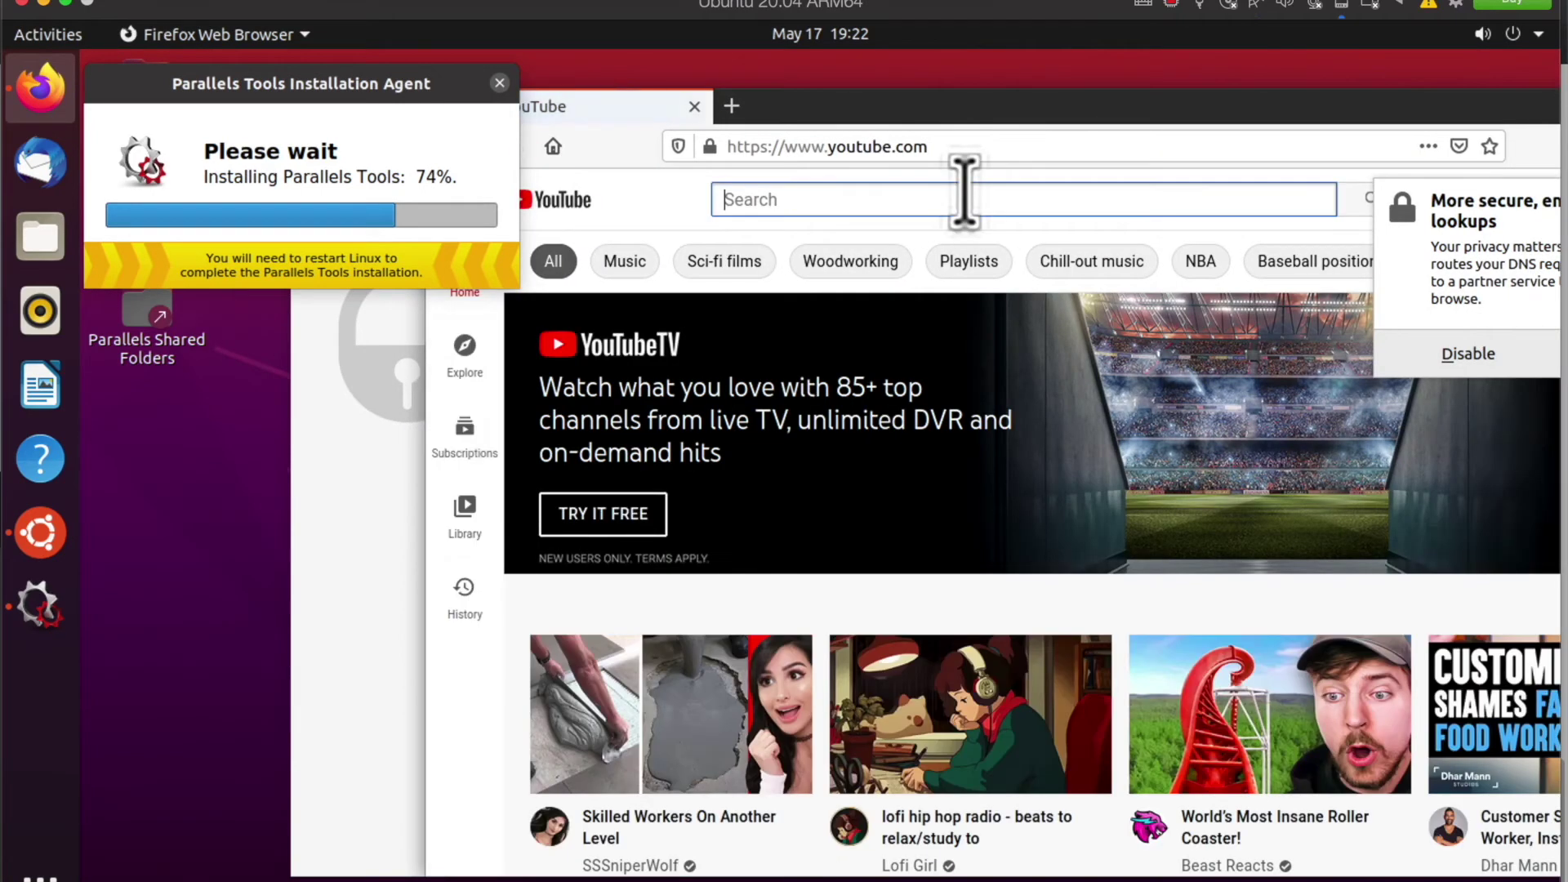
{"action": "left_click", "coordinate": [963, 196]}
{"action": "type", "text": "some royalty fee music"}
{"action": "key", "text": "Left"}
{"action": "key", "text": "Left"}
{"action": "key", "text": "Left"}
{"action": "key", "text": "Left"}
{"action": "key", "text": "Left"}
{"action": "key", "text": "Left"}
{"action": "key", "text": "Left"}
{"action": "key", "text": "Left"}
{"action": "type", "text": "r"}
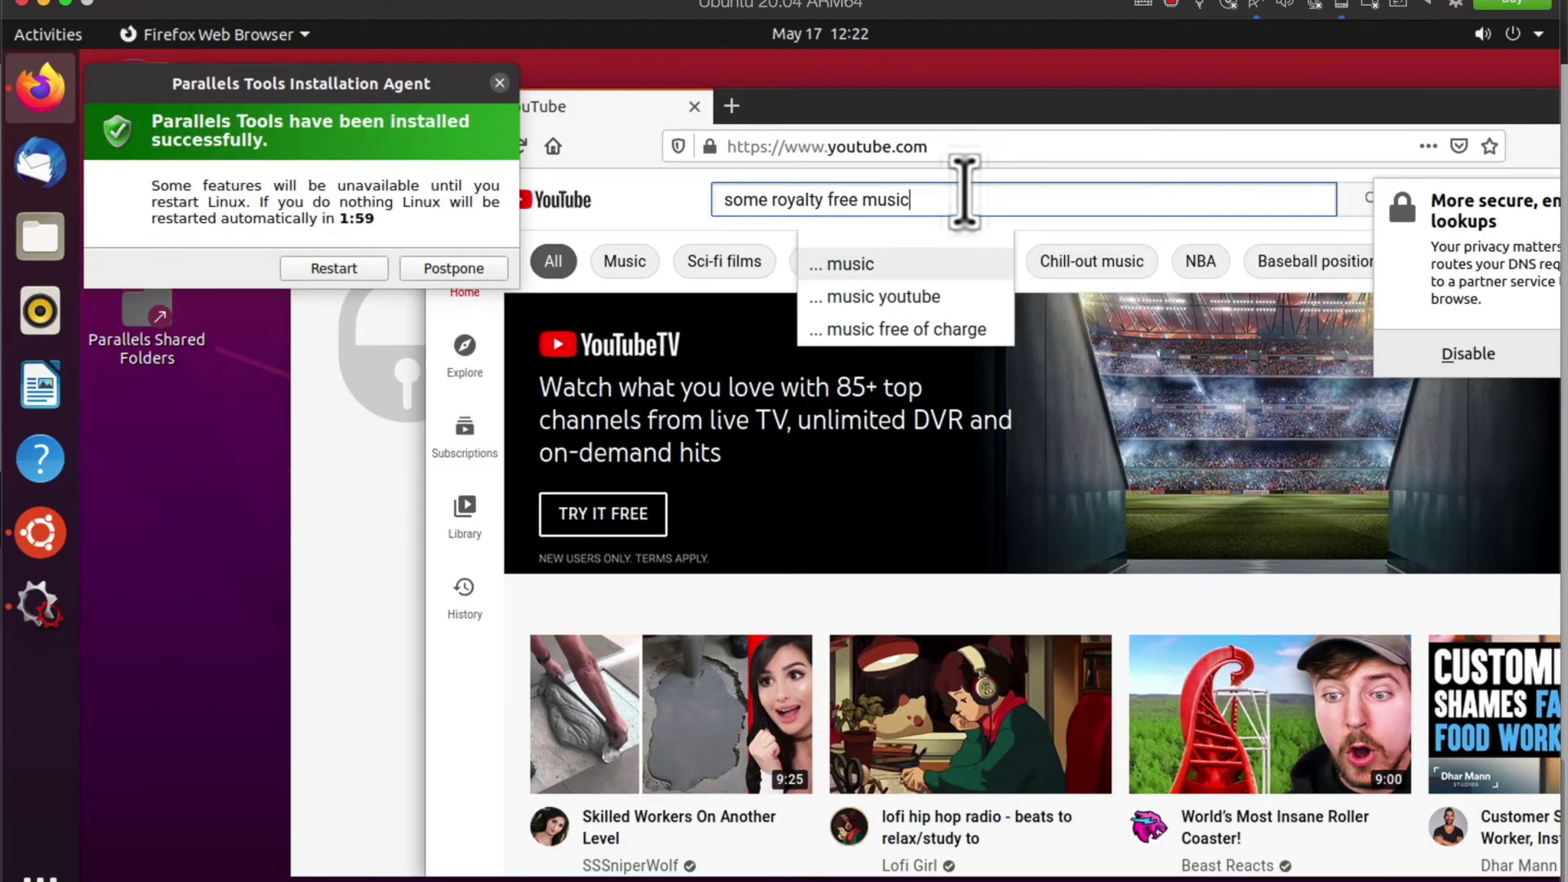
{"action": "key", "text": "Return"}
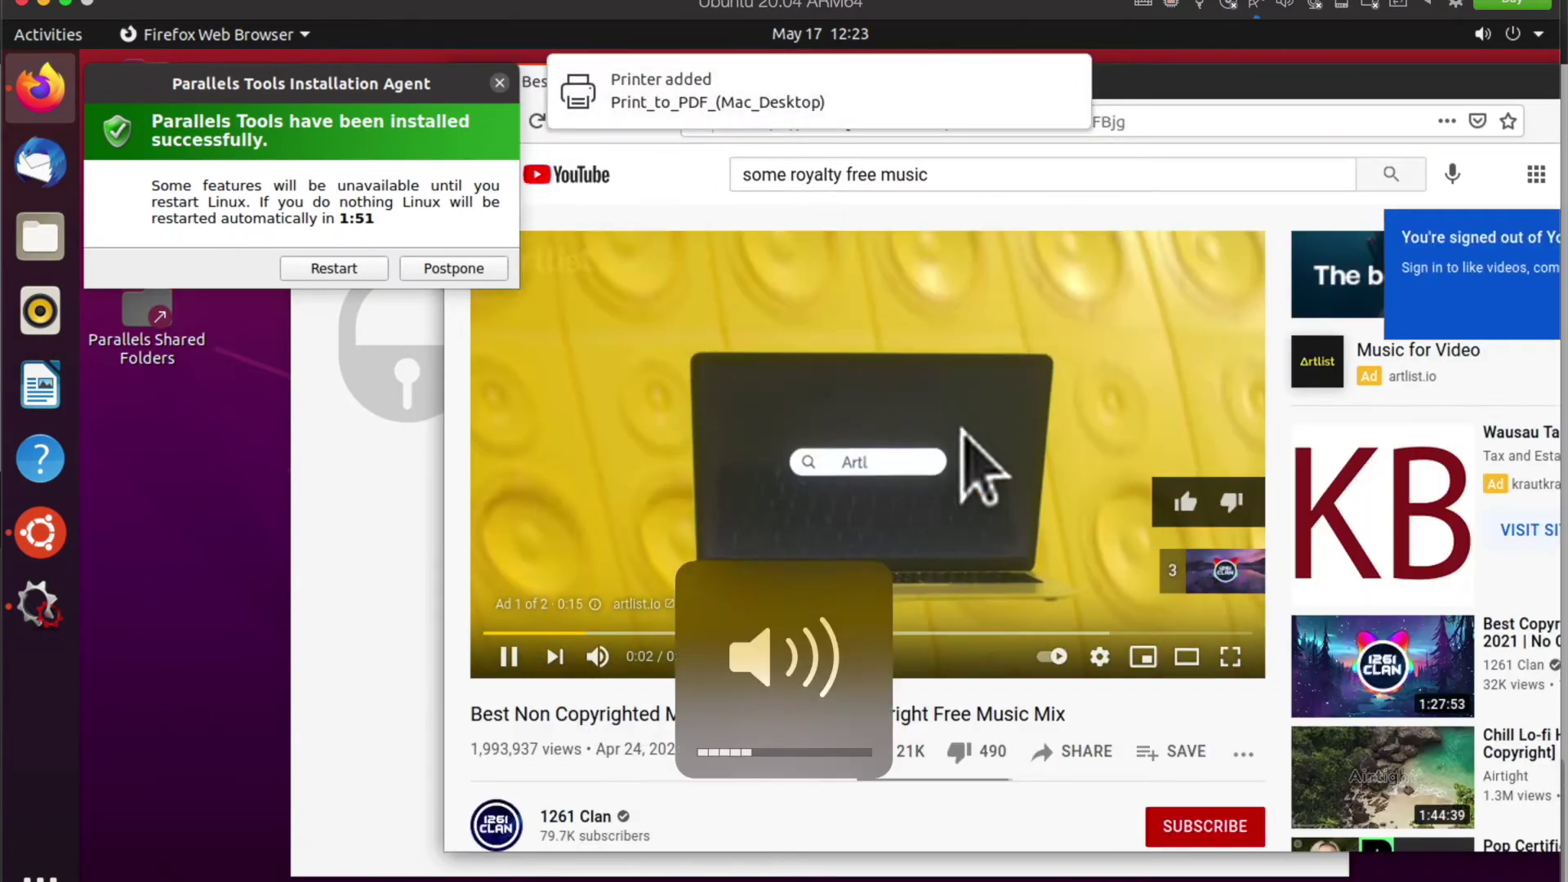
Step: Play the video full screen, postpone the Tools restart, and test Dummy Output in Sound settings
{"action": "double_click", "coordinate": [870, 604]}
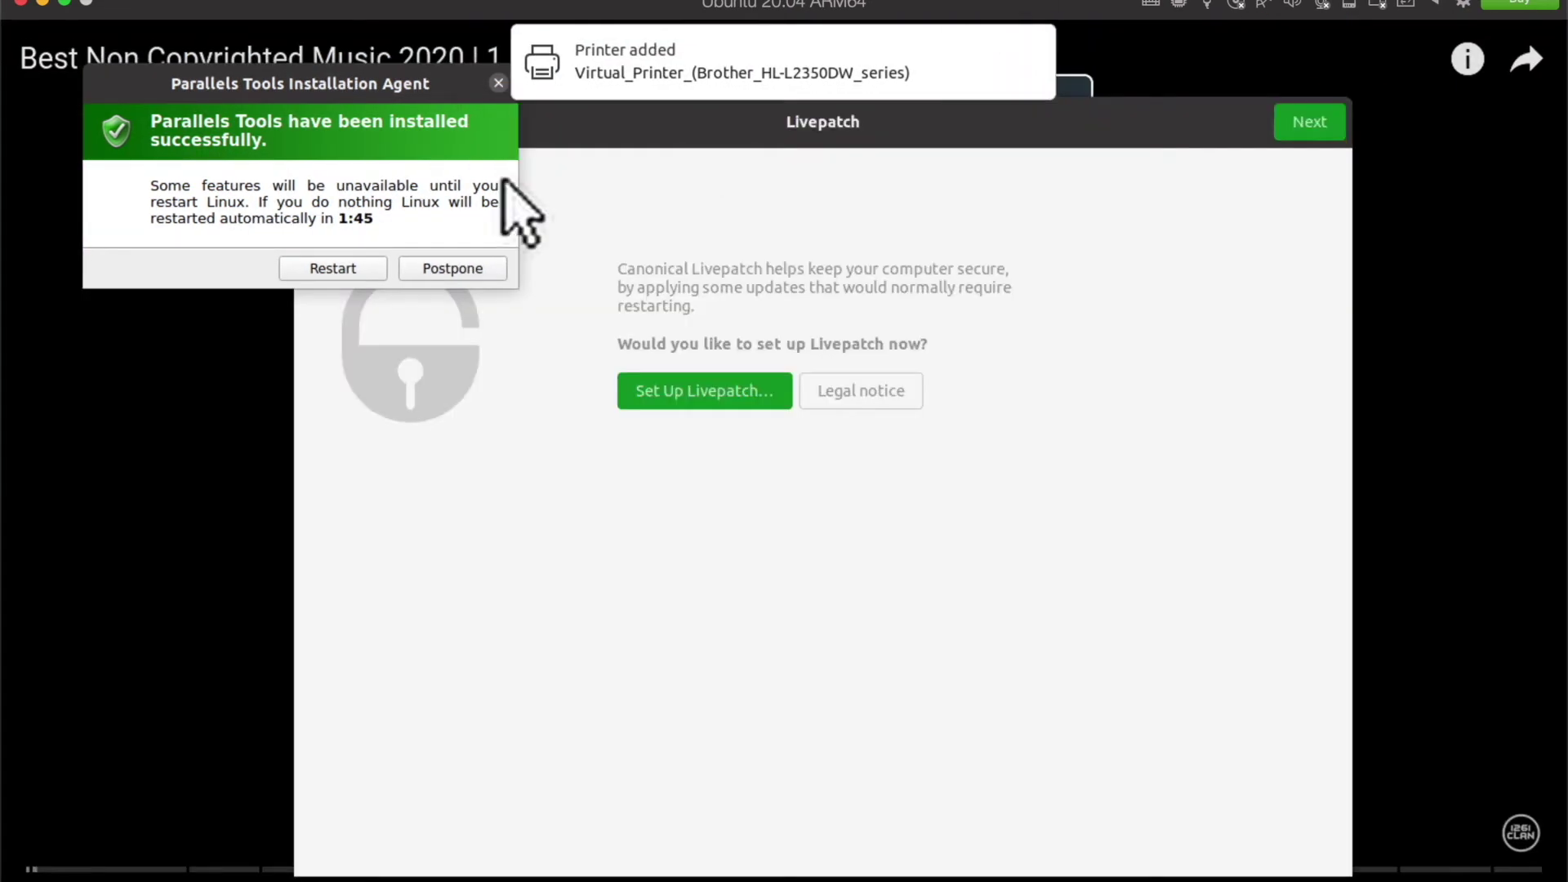
{"action": "left_click", "coordinate": [441, 262]}
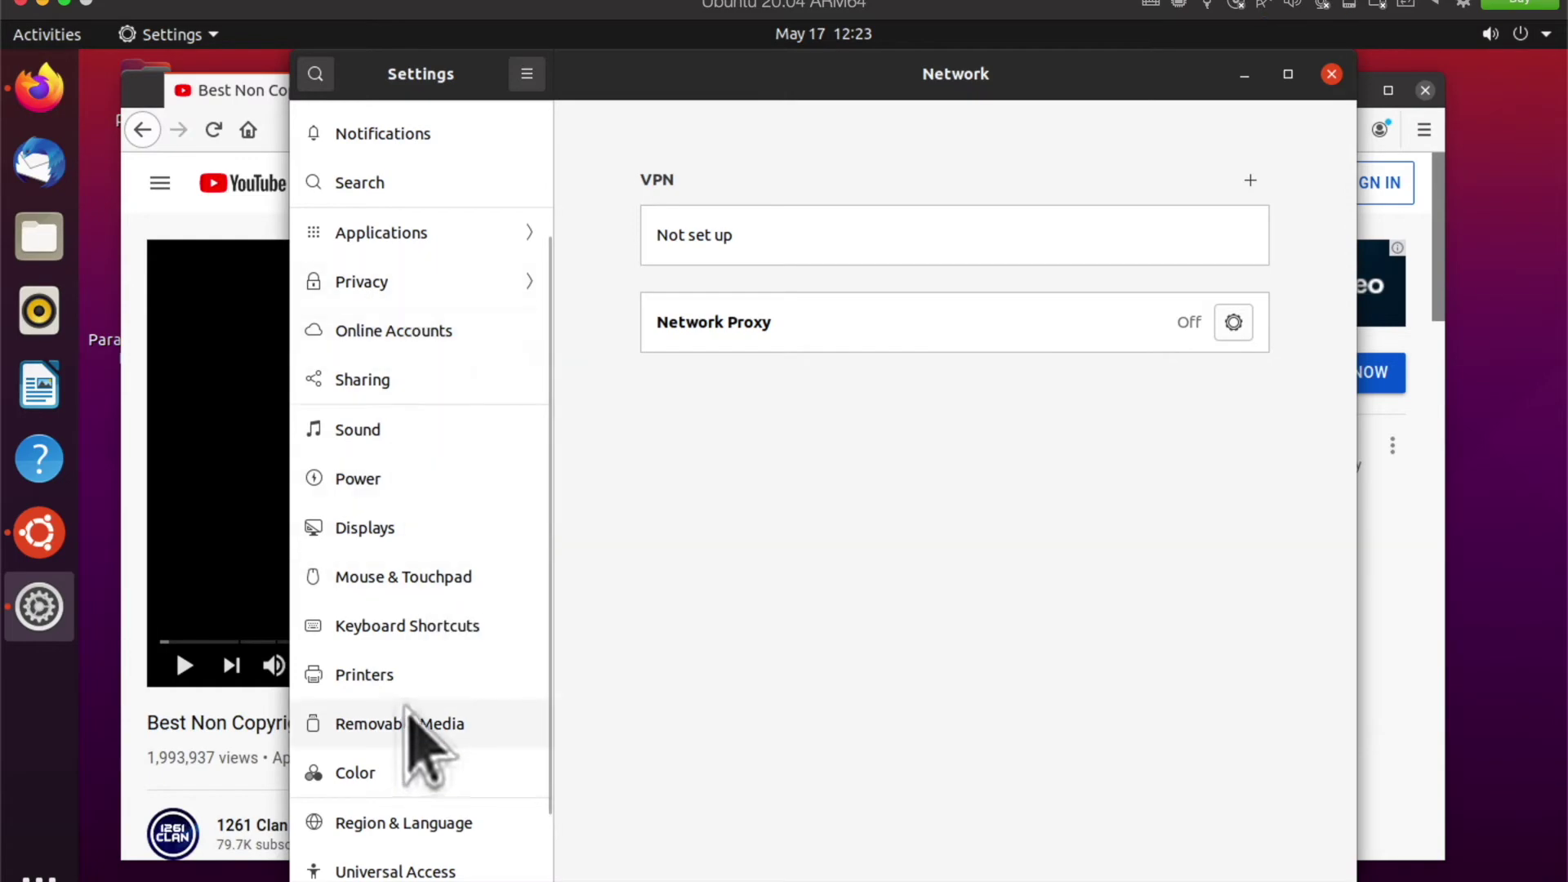
{"action": "scroll", "coordinate": [433, 687], "scroll_direction": "down", "scroll_amount": 2}
{"action": "left_click", "coordinate": [392, 342]}
{"action": "scroll", "coordinate": [602, 482], "scroll_direction": "down", "scroll_amount": 3}
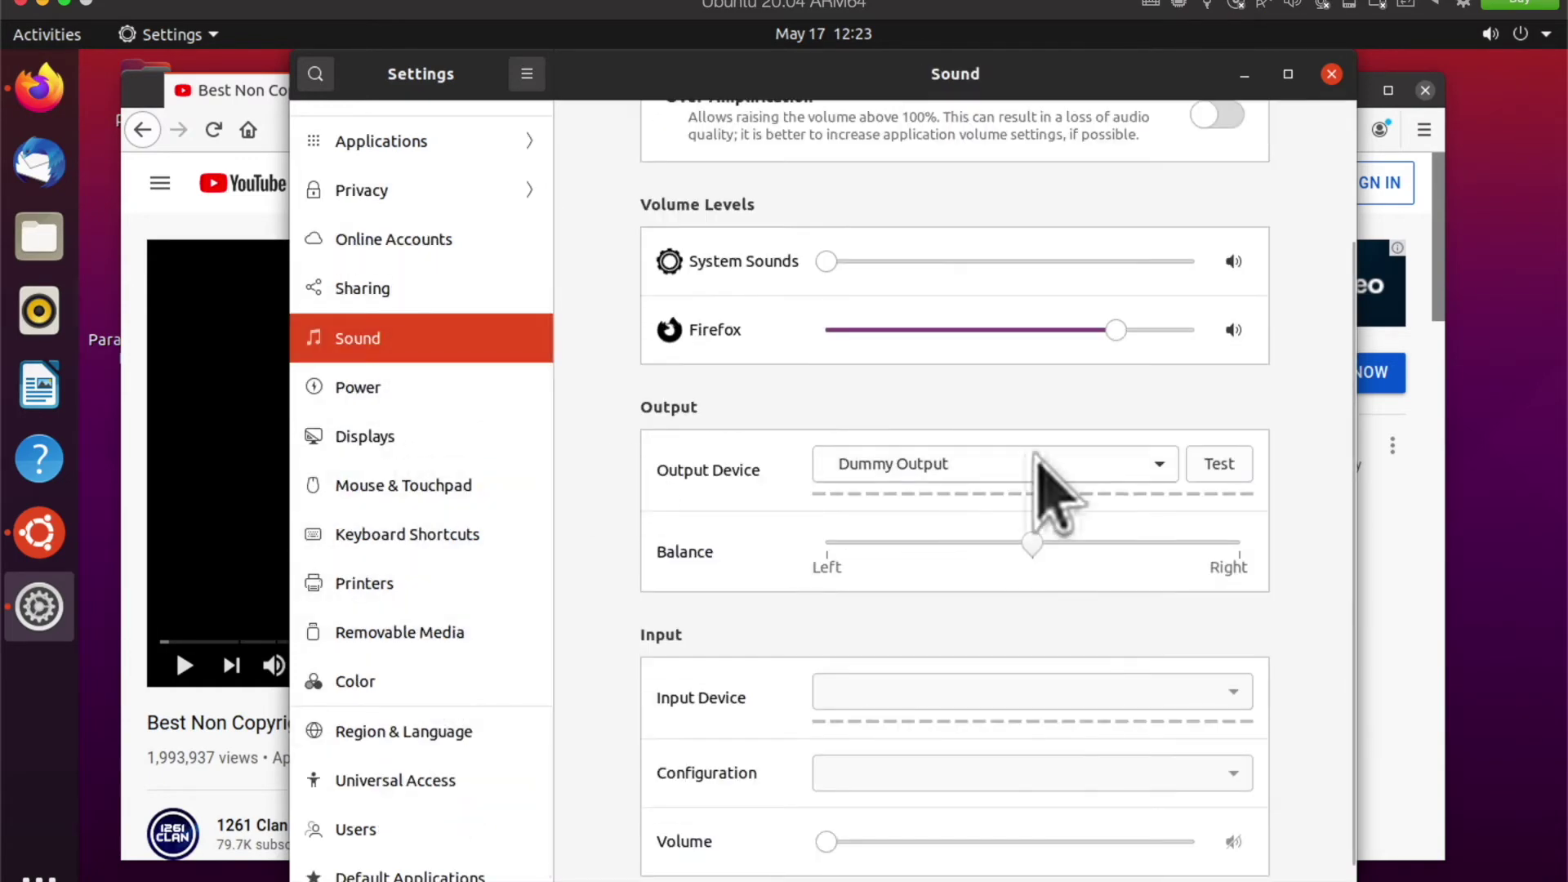
{"action": "left_click", "coordinate": [1220, 464]}
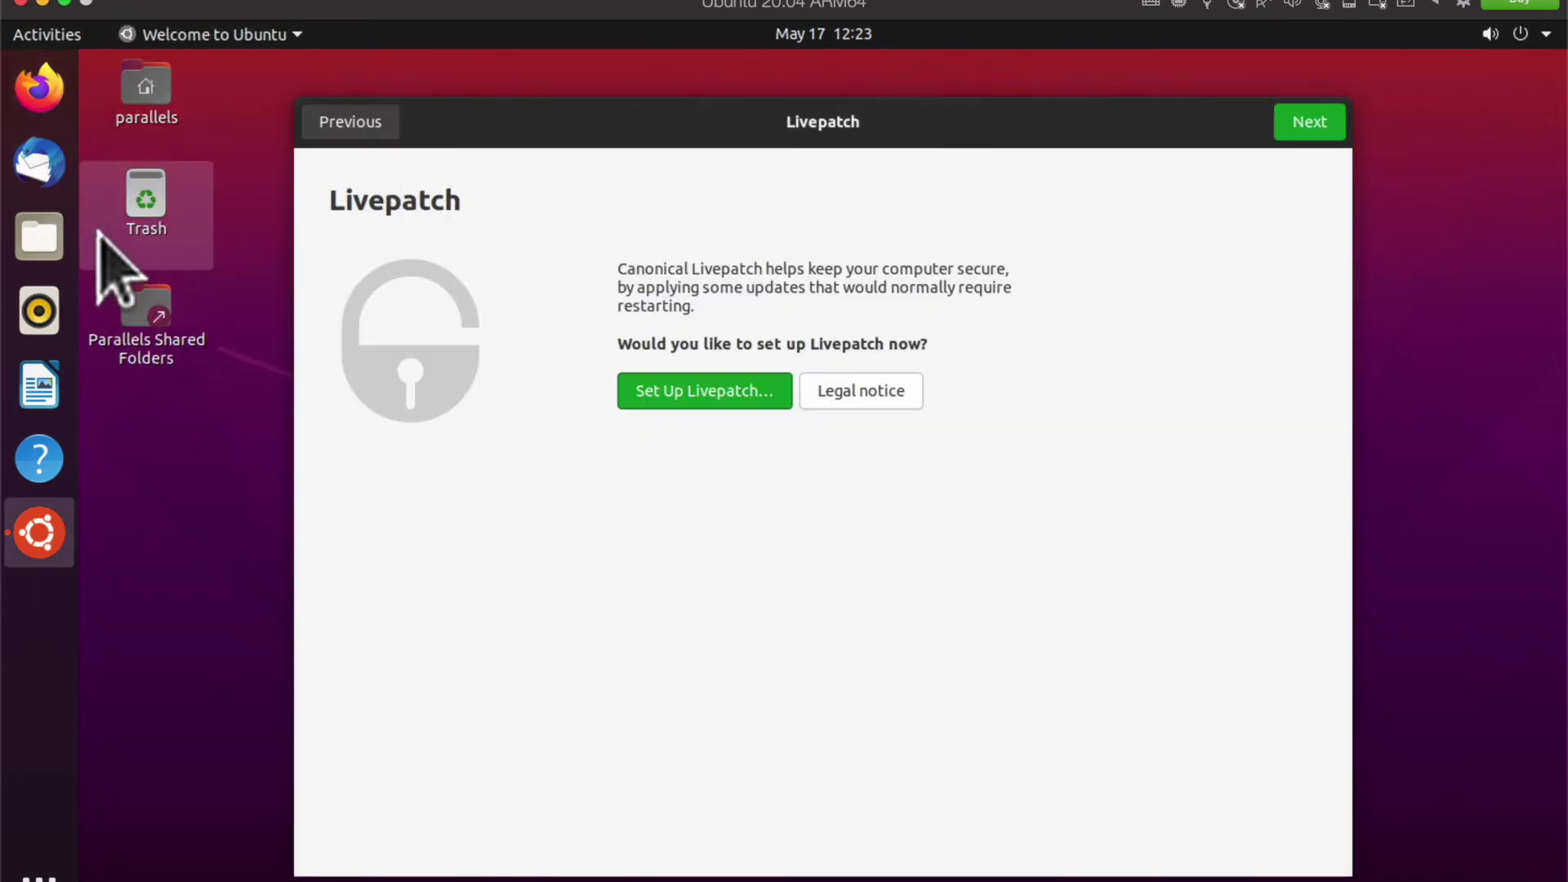
Step: Open and dismiss the Ubuntu system menu and the Welcome to Ubuntu application menu
{"action": "left_click", "coordinate": [1535, 37]}
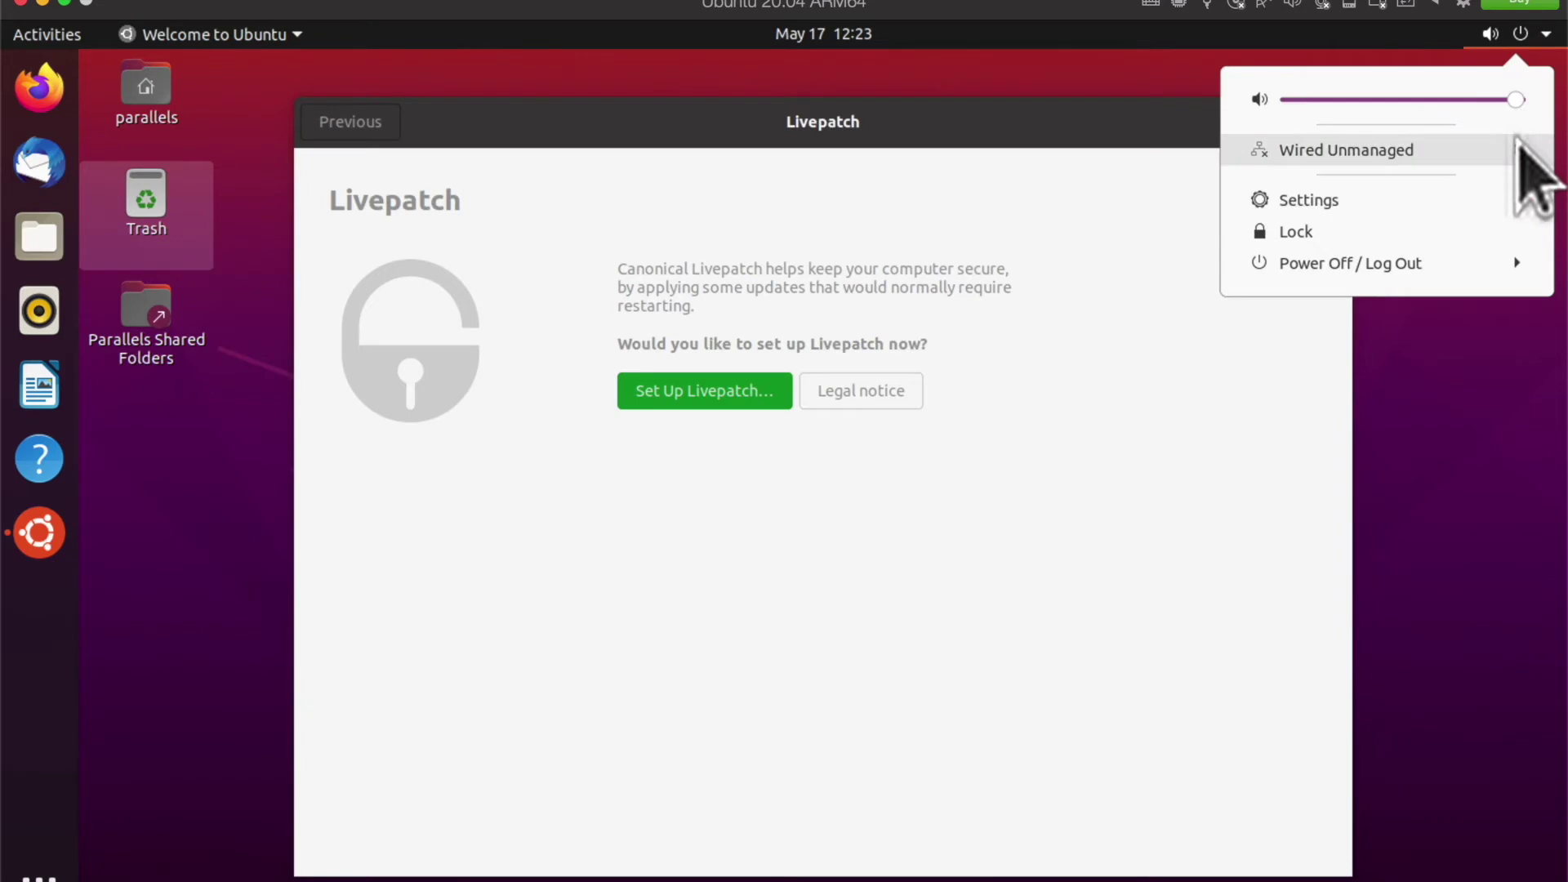
{"action": "left_click", "coordinate": [1084, 127]}
{"action": "left_click", "coordinate": [273, 35]}
{"action": "left_click", "coordinate": [280, 38]}
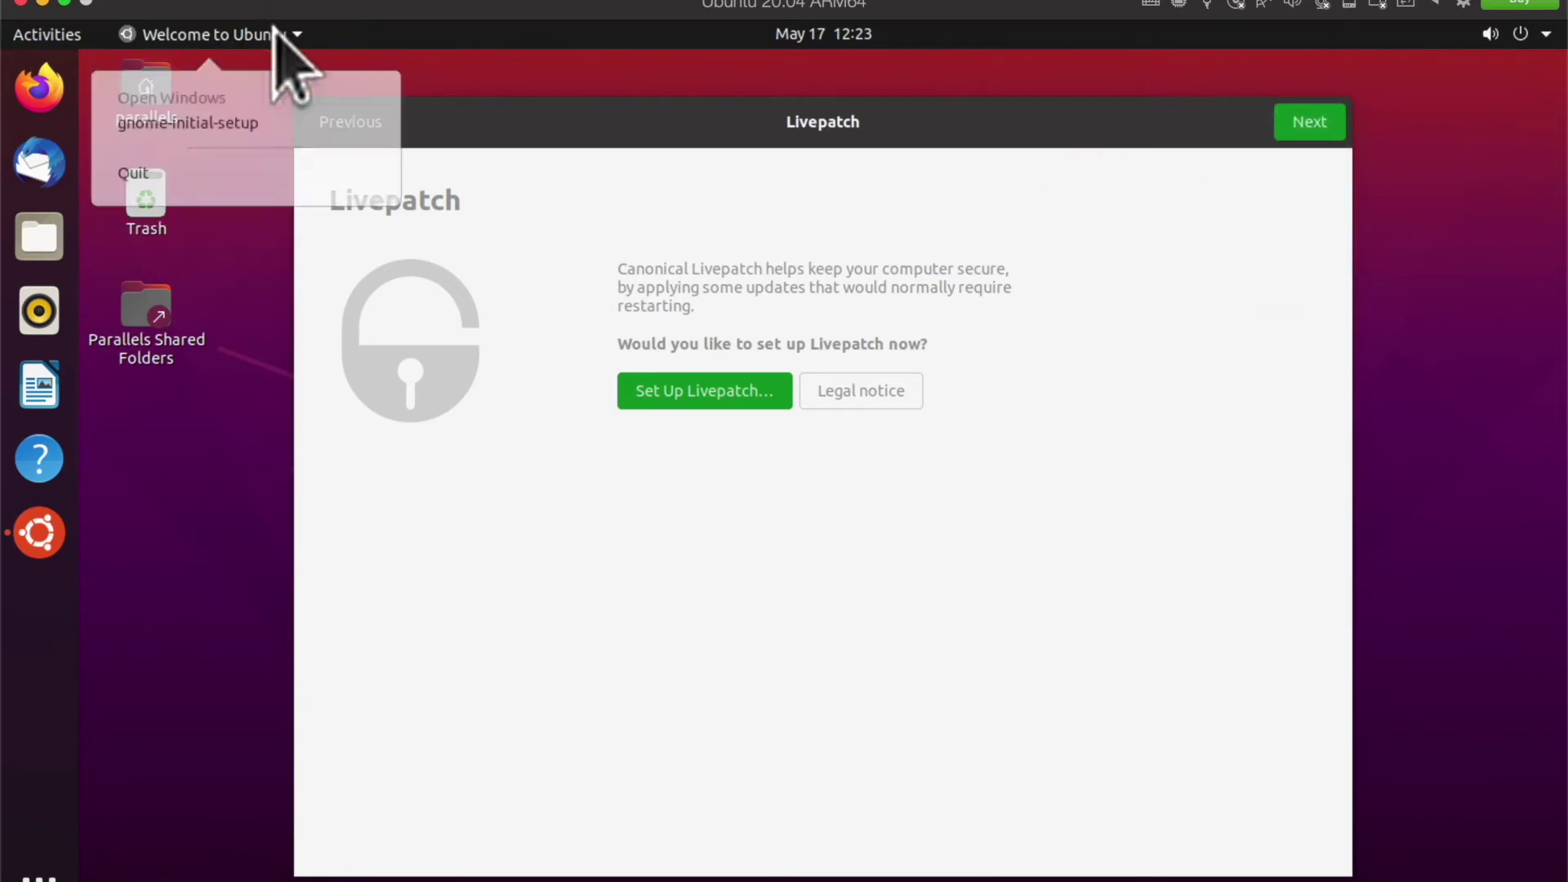
Step: Browse the VM configuration's Options, Hardware, Security, Backup and General panes, then close it
{"action": "left_click", "coordinate": [1462, 5]}
{"action": "left_click", "coordinate": [532, 216]}
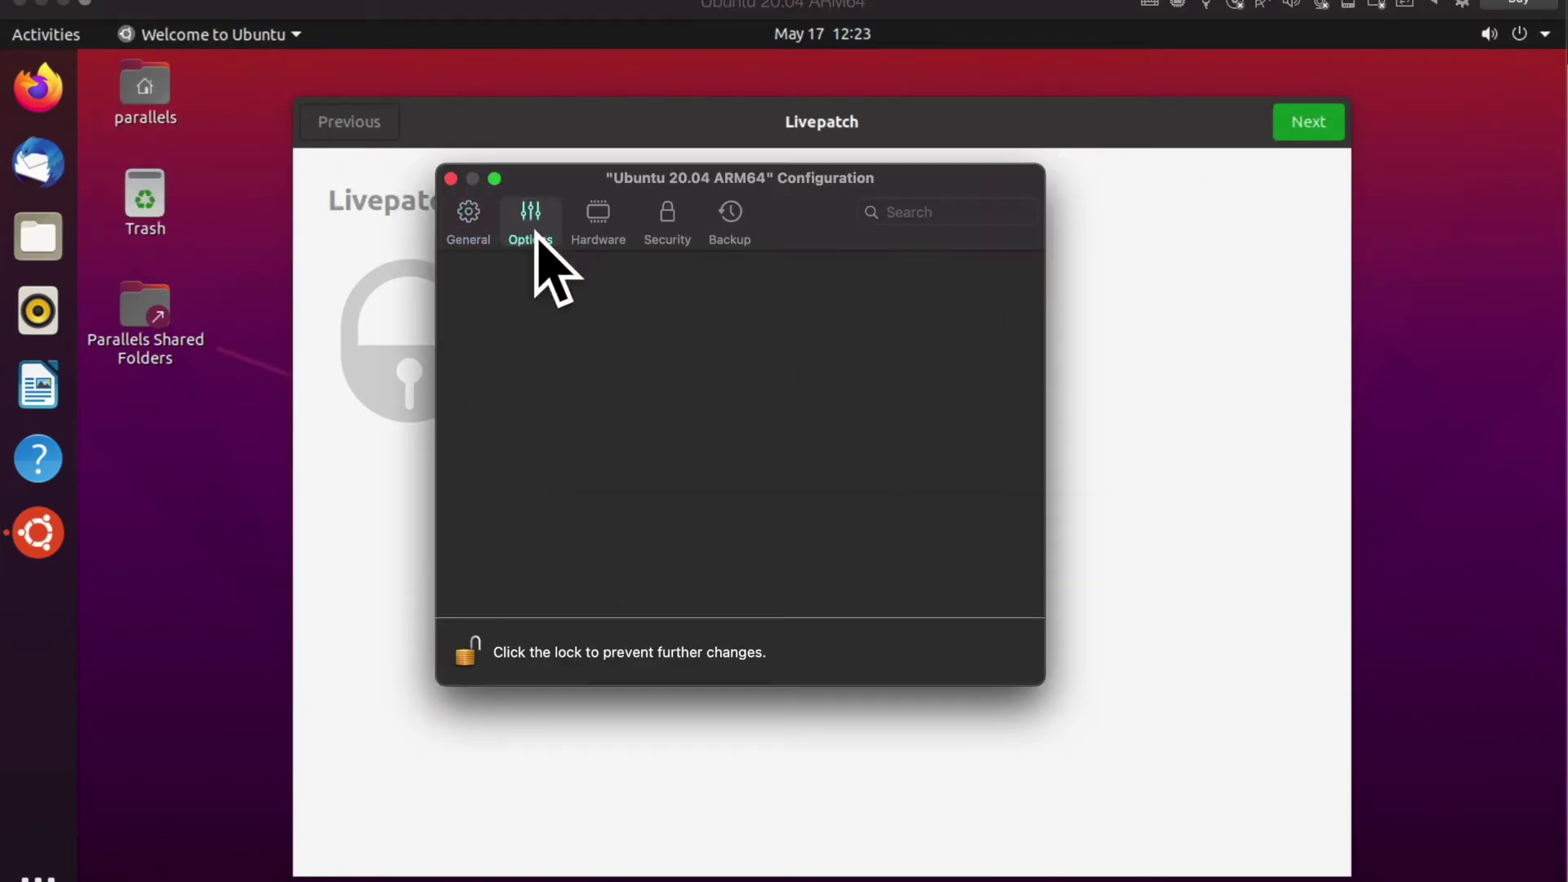
{"action": "left_click", "coordinate": [597, 217]}
{"action": "left_click", "coordinate": [667, 219]}
{"action": "left_click", "coordinate": [728, 214]}
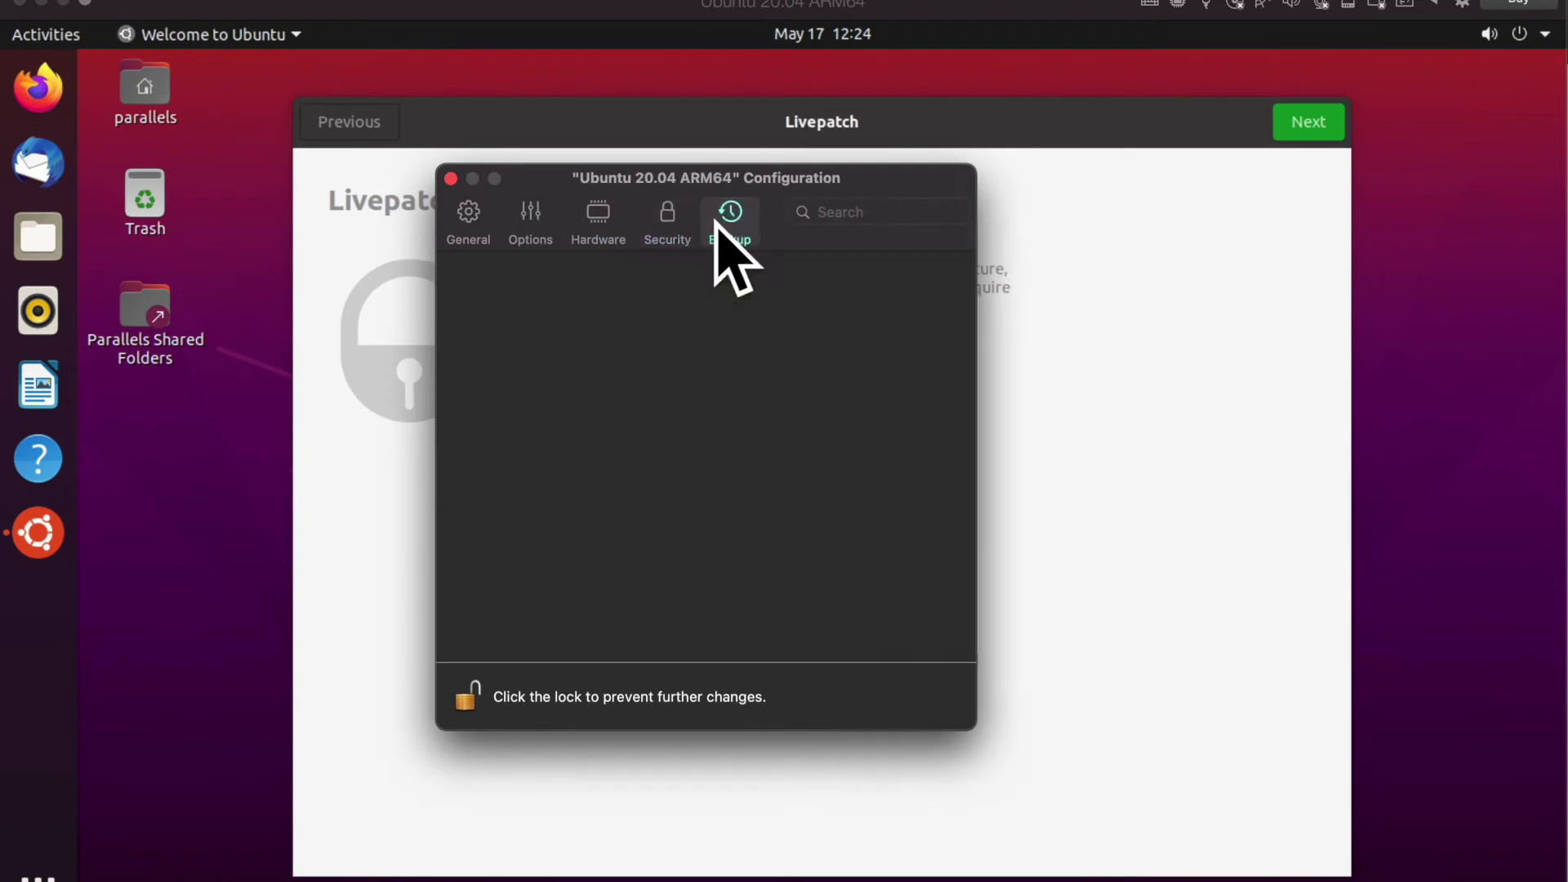
{"action": "left_click", "coordinate": [464, 225]}
{"action": "left_click", "coordinate": [450, 178]}
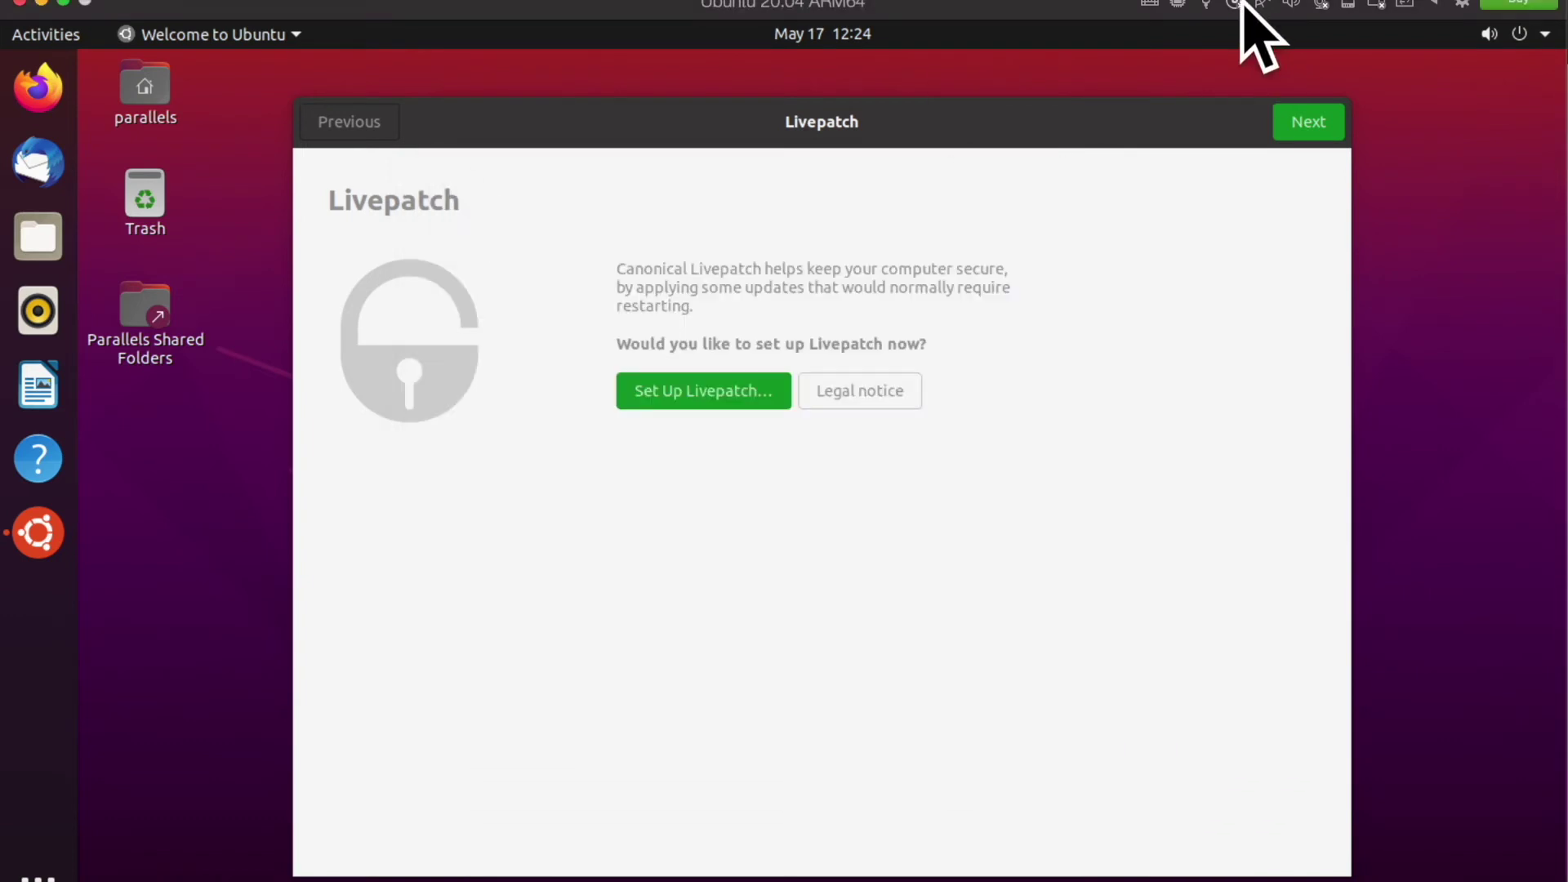
Step: Check Ubuntu's Log Out, Suspend and Power Off choices and the dock icon's VM Actions menu
{"action": "left_click", "coordinate": [1521, 34]}
{"action": "left_click", "coordinate": [1512, 266]}
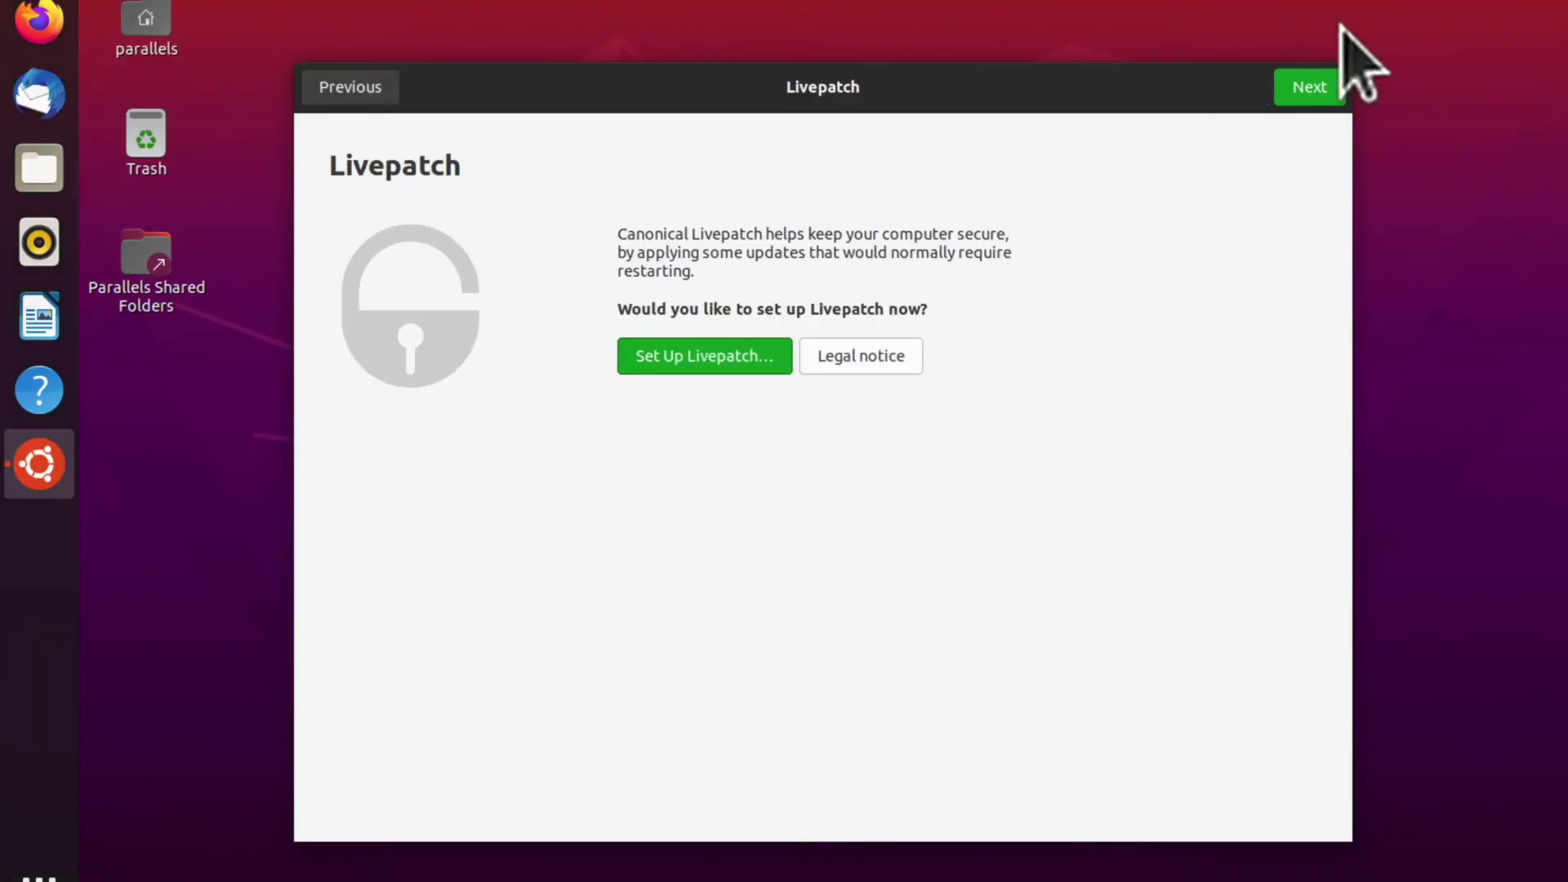
{"action": "left_click", "coordinate": [1484, 70]}
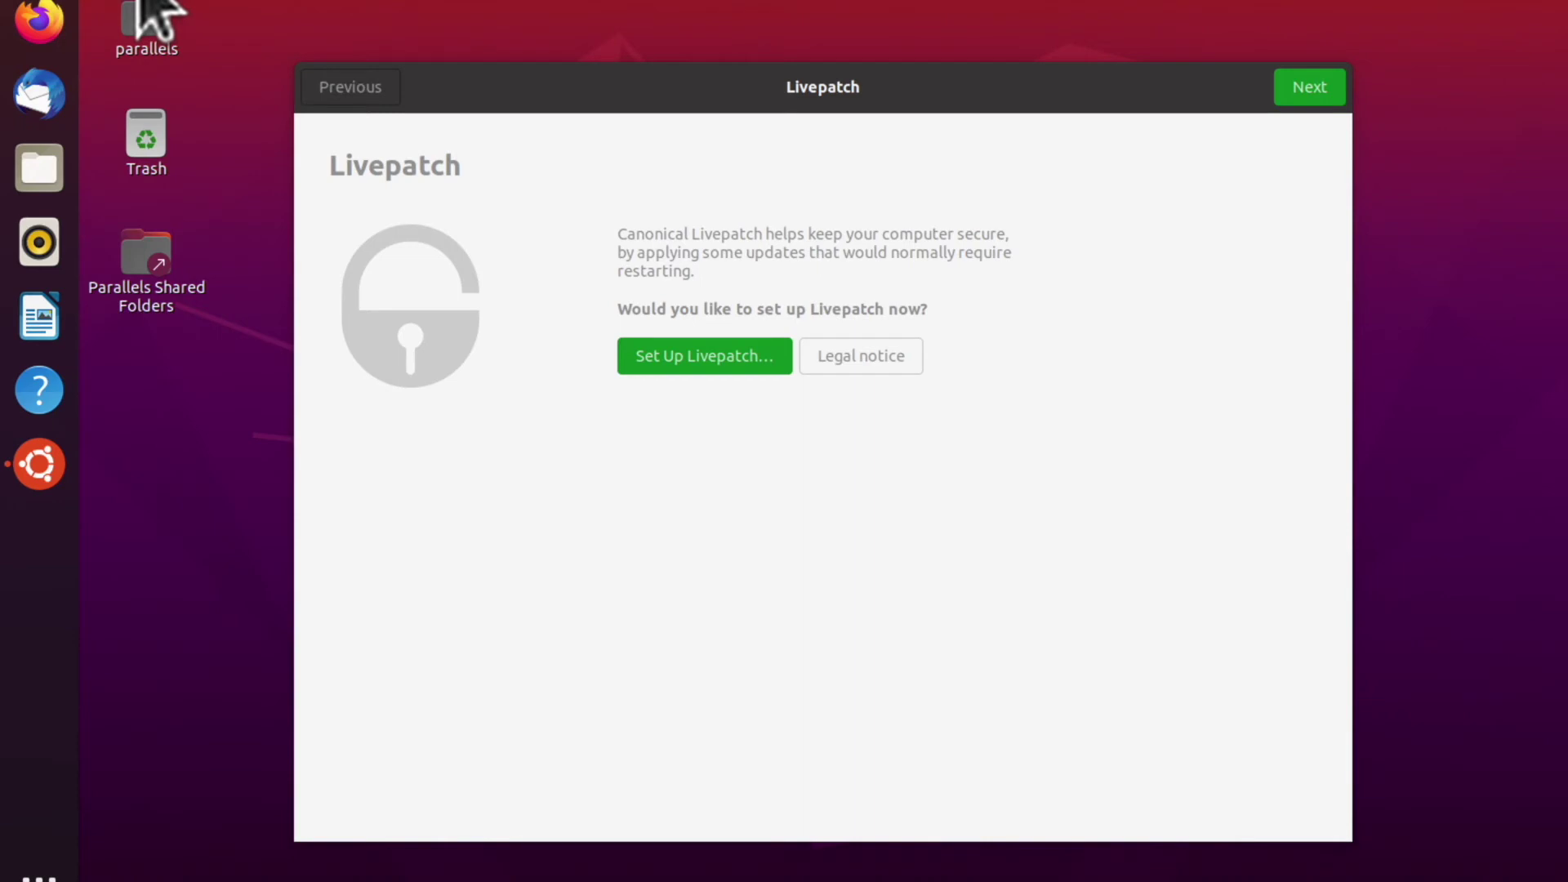
{"action": "key", "text": "ctrl+Up"}
{"action": "left_click", "coordinate": [798, 87]}
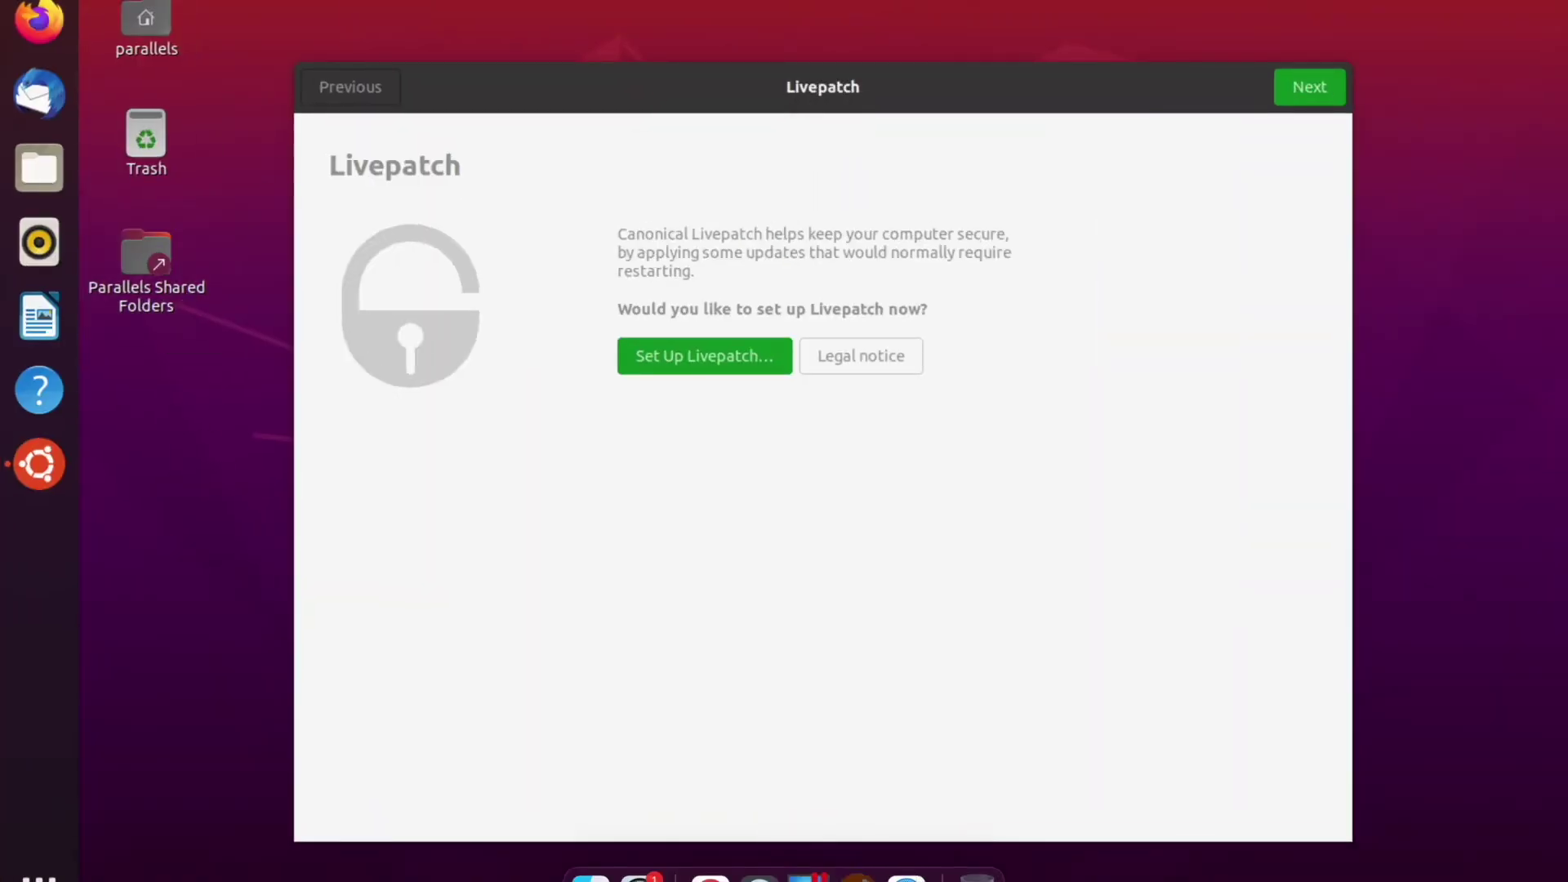
{"action": "right_click", "coordinate": [857, 878]}
{"action": "mouse_move", "coordinate": [984, 743]}
{"action": "mouse_move", "coordinate": [978, 627]}
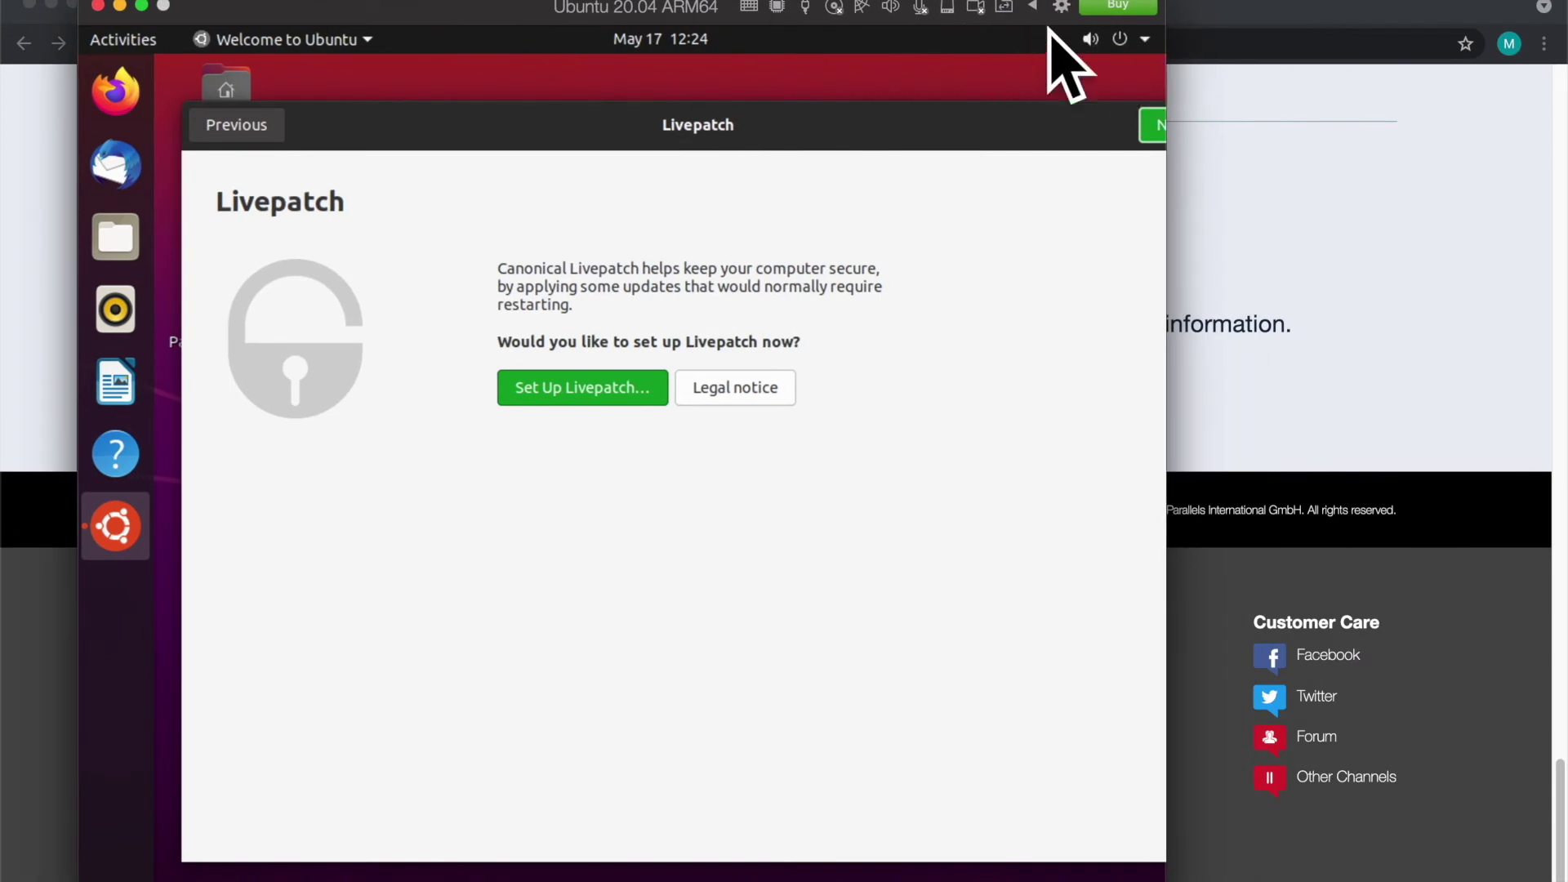
Step: Route the Ubuntu VM's sound output to the MacBook Pro Speakers
{"action": "left_click", "coordinate": [1062, 6]}
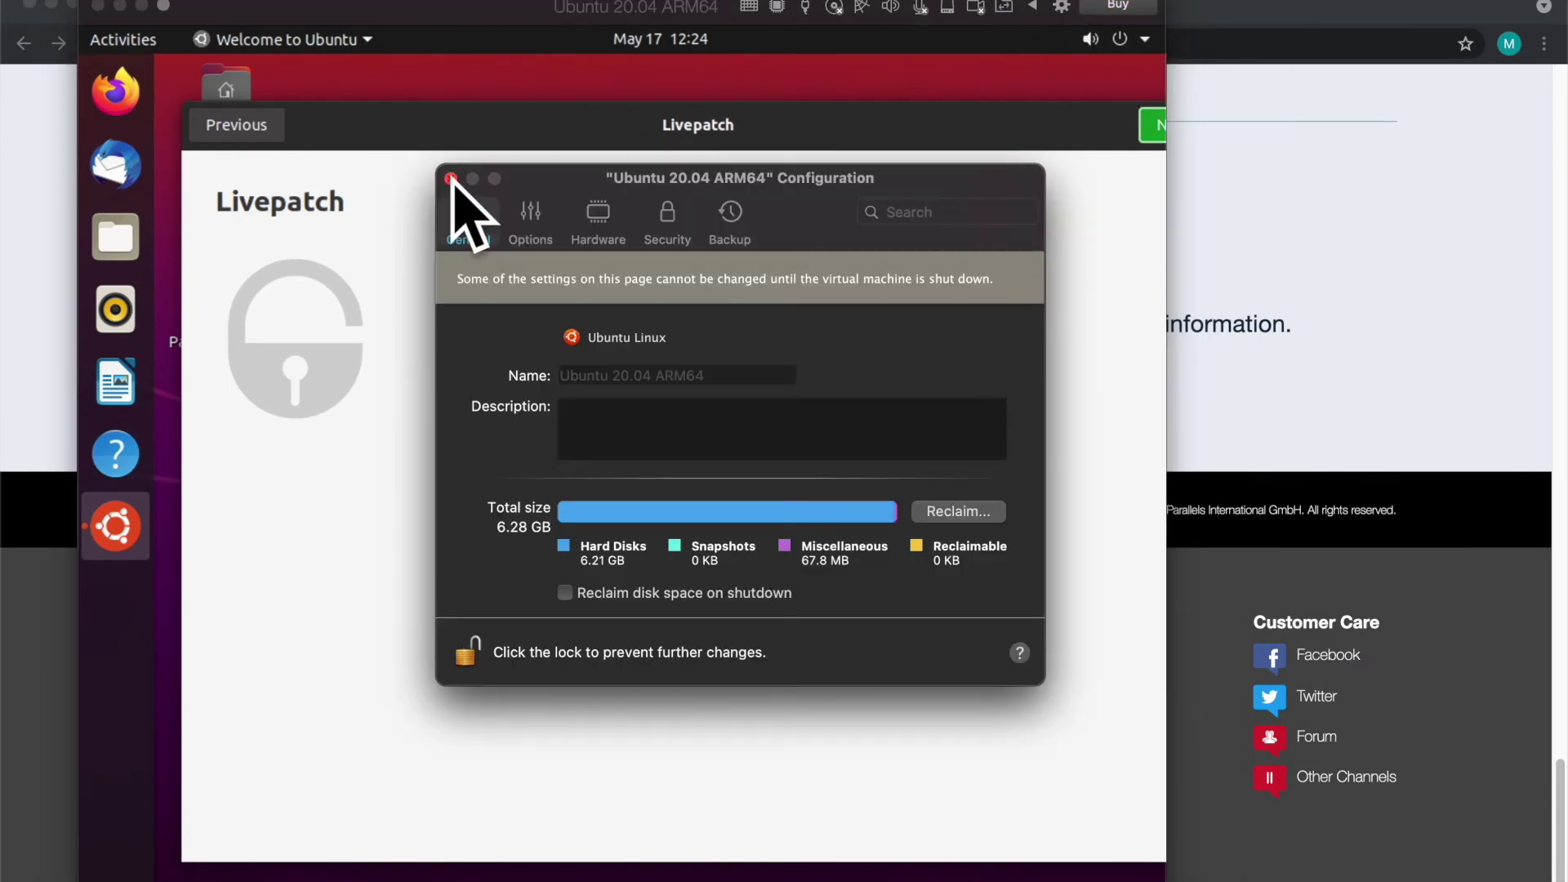
{"action": "left_click", "coordinate": [450, 176]}
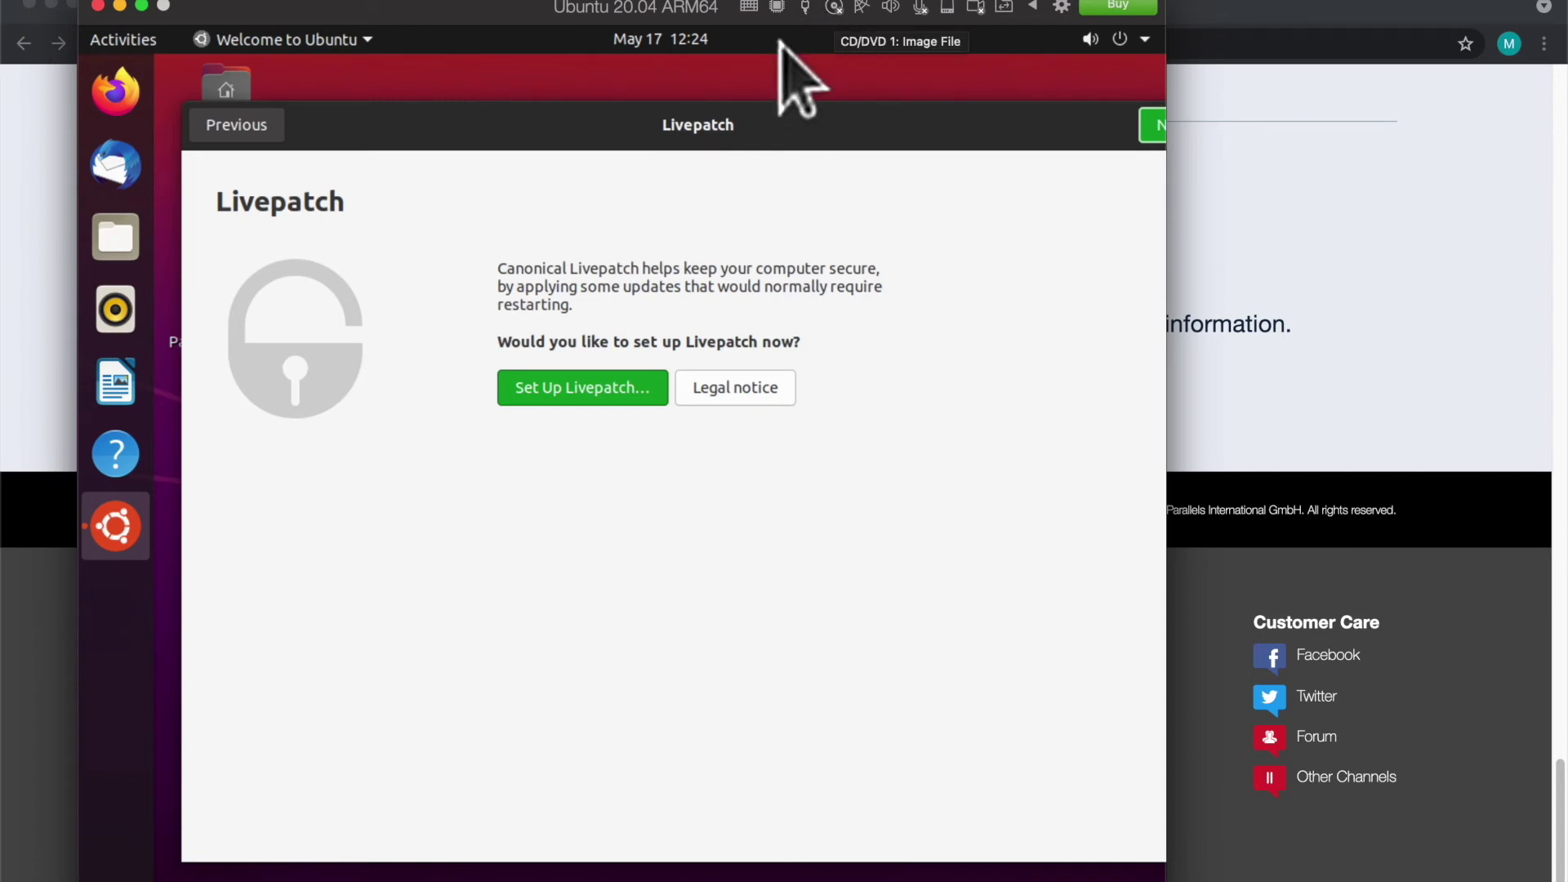
{"action": "left_click", "coordinate": [889, 7]}
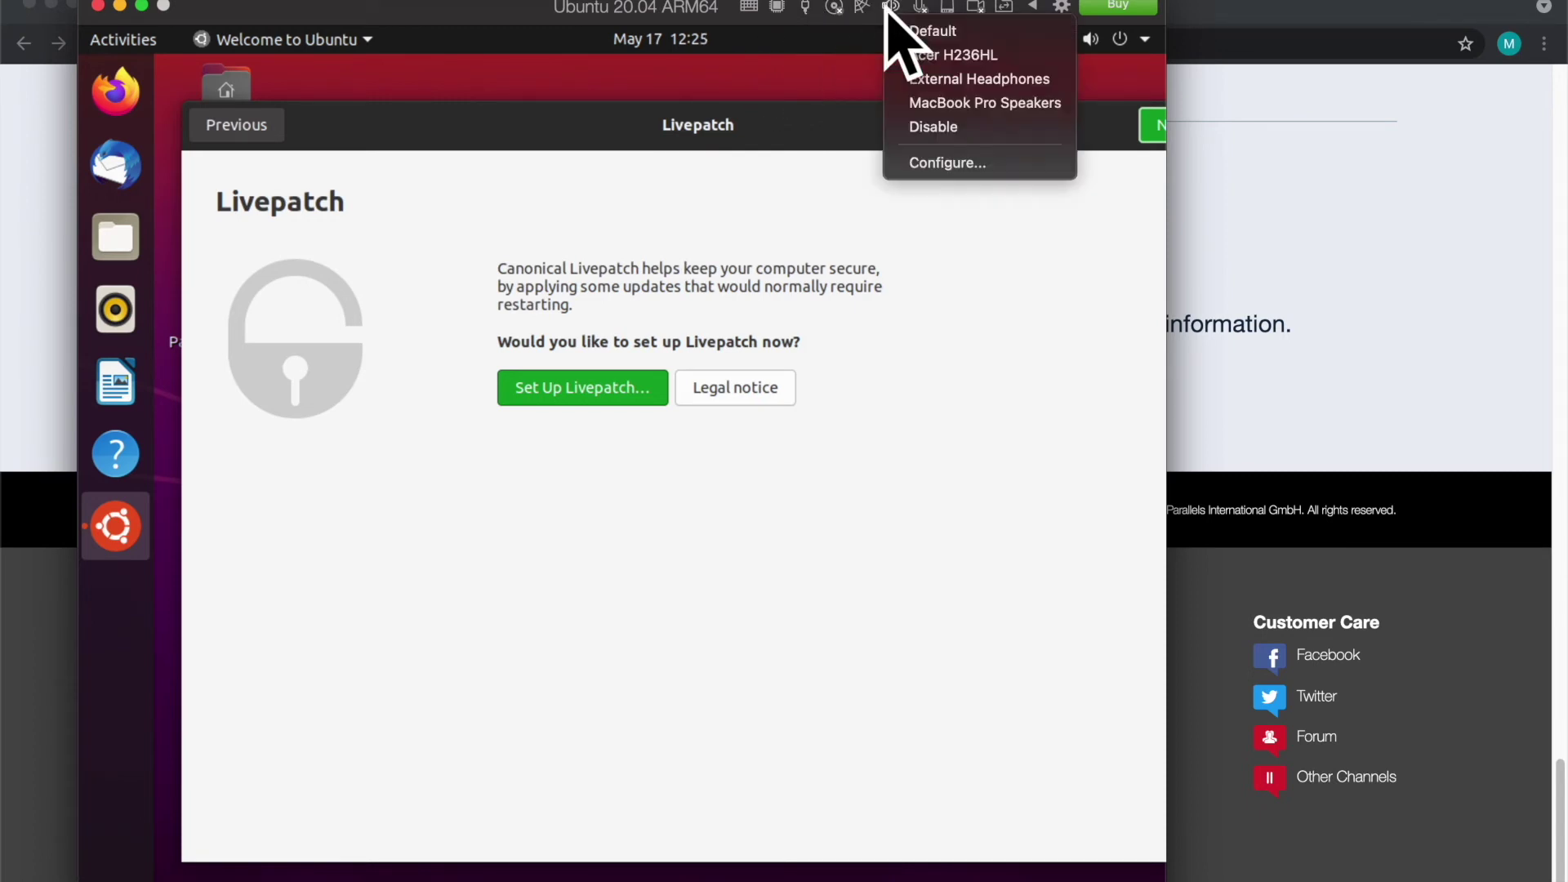
{"action": "left_click", "coordinate": [1025, 103]}
Step: In Firefox, search YouTube for 'royalty free music' and play the Best Non Copyrighted Music 2020 video
{"action": "left_click", "coordinate": [114, 90]}
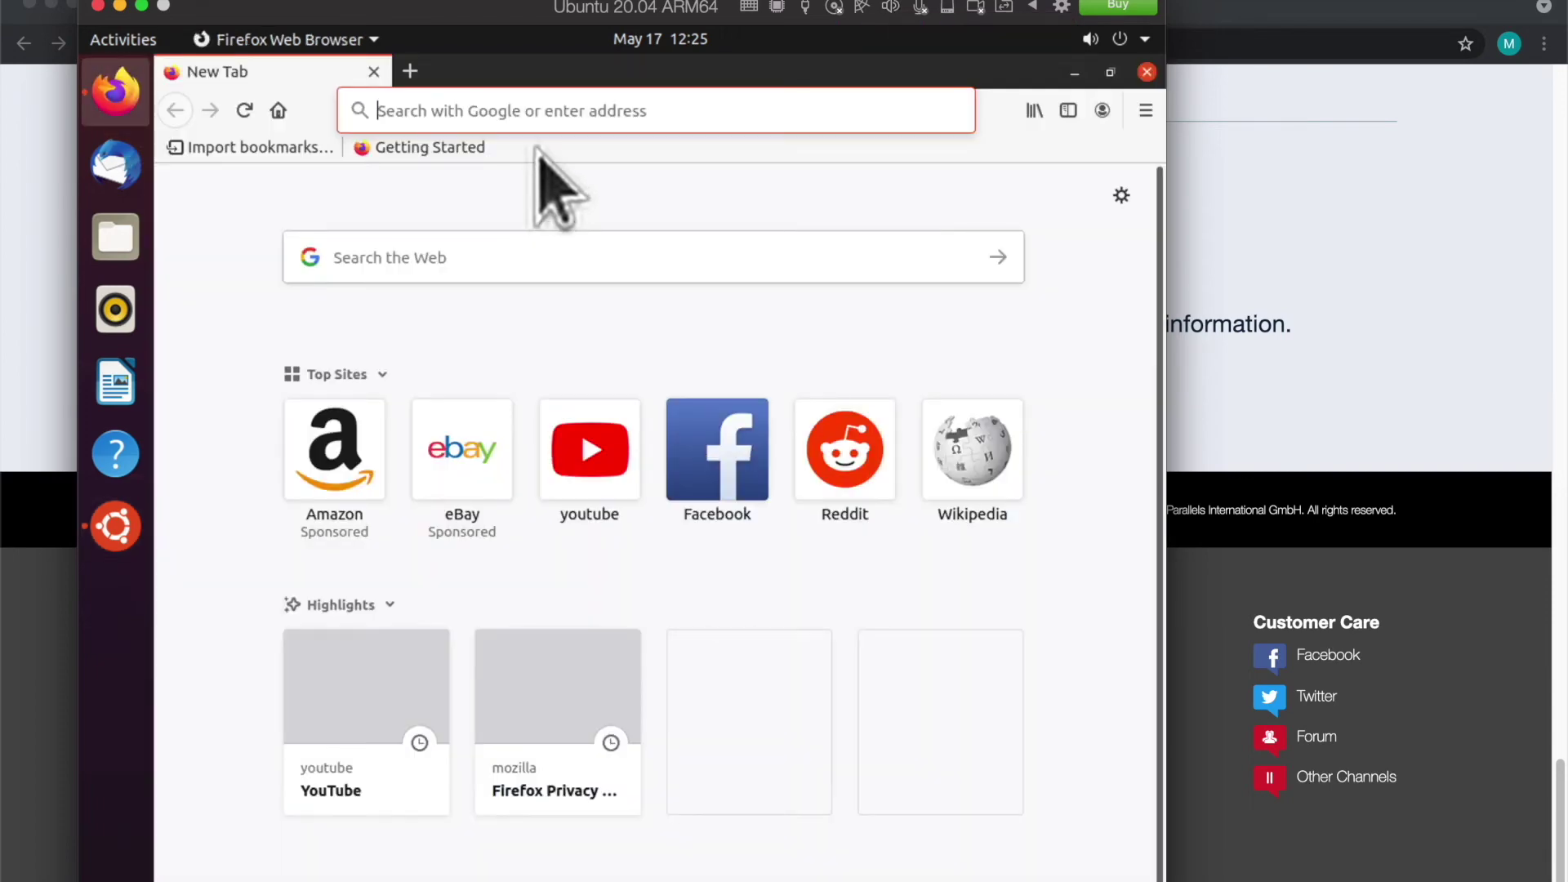
{"action": "type", "text": "youtube.com"}
{"action": "key", "text": "Return"}
{"action": "left_click", "coordinate": [581, 160]}
{"action": "type", "text": "royalty free music"}
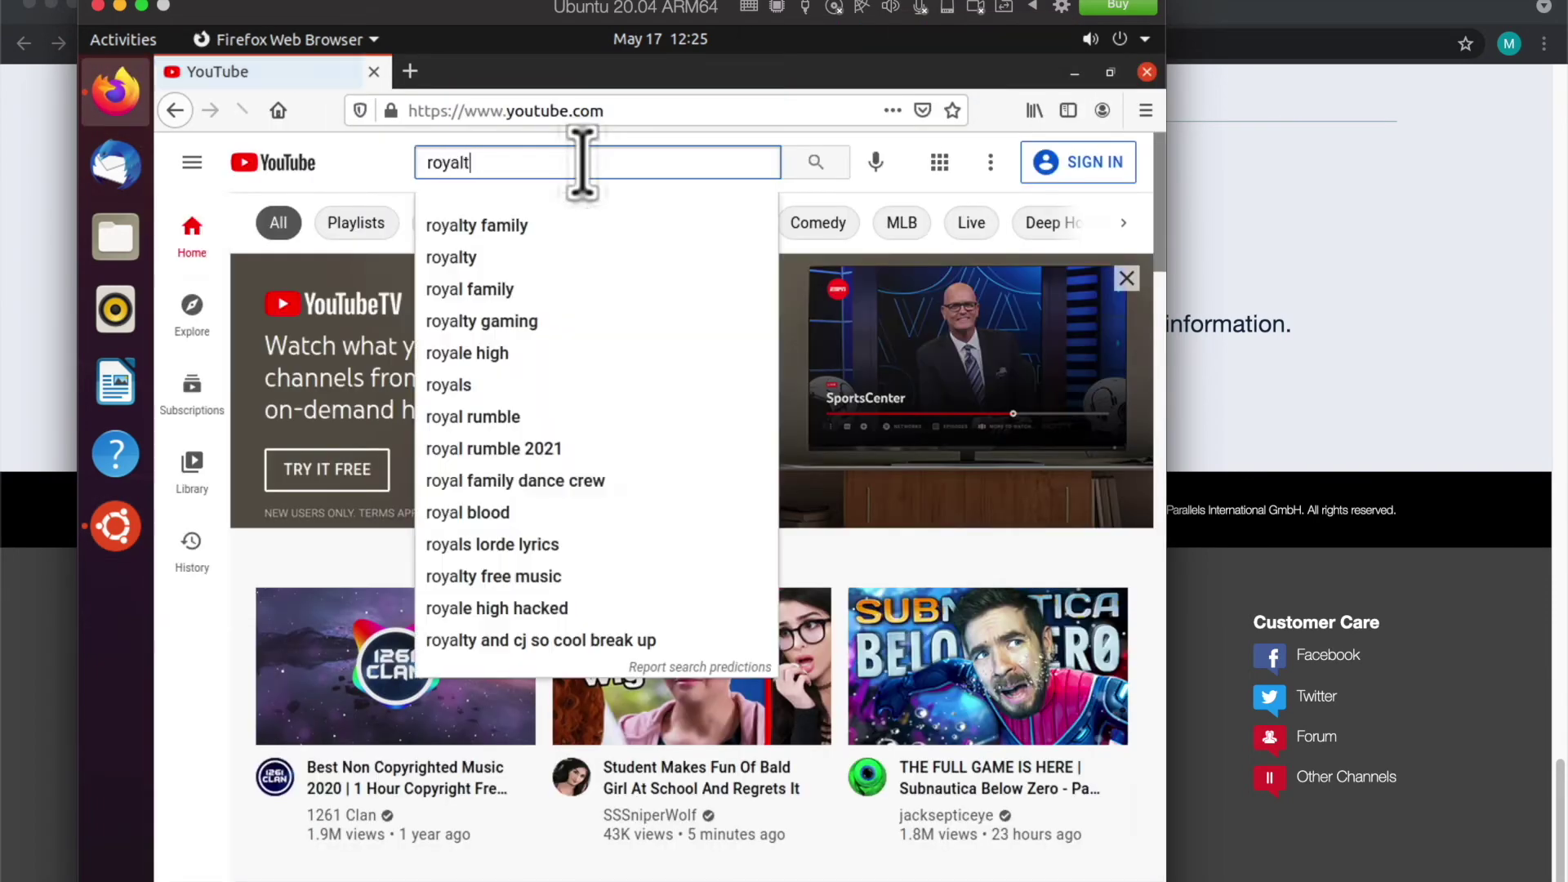
{"action": "key", "text": "Return"}
{"action": "scroll", "coordinate": [455, 525], "scroll_direction": "down", "scroll_amount": 5}
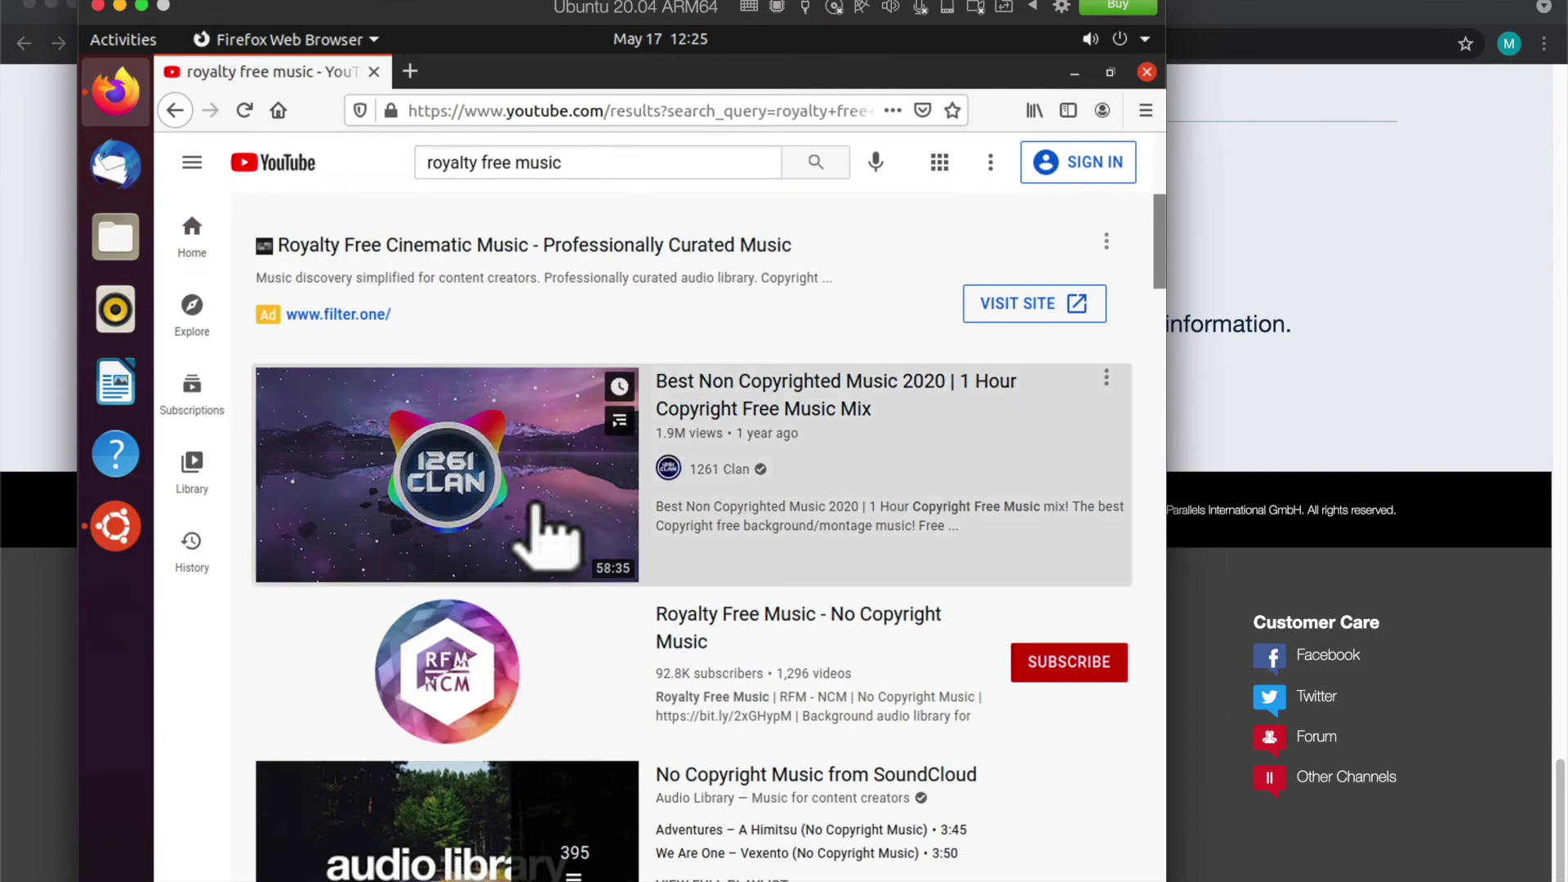
{"action": "left_click", "coordinate": [542, 527]}
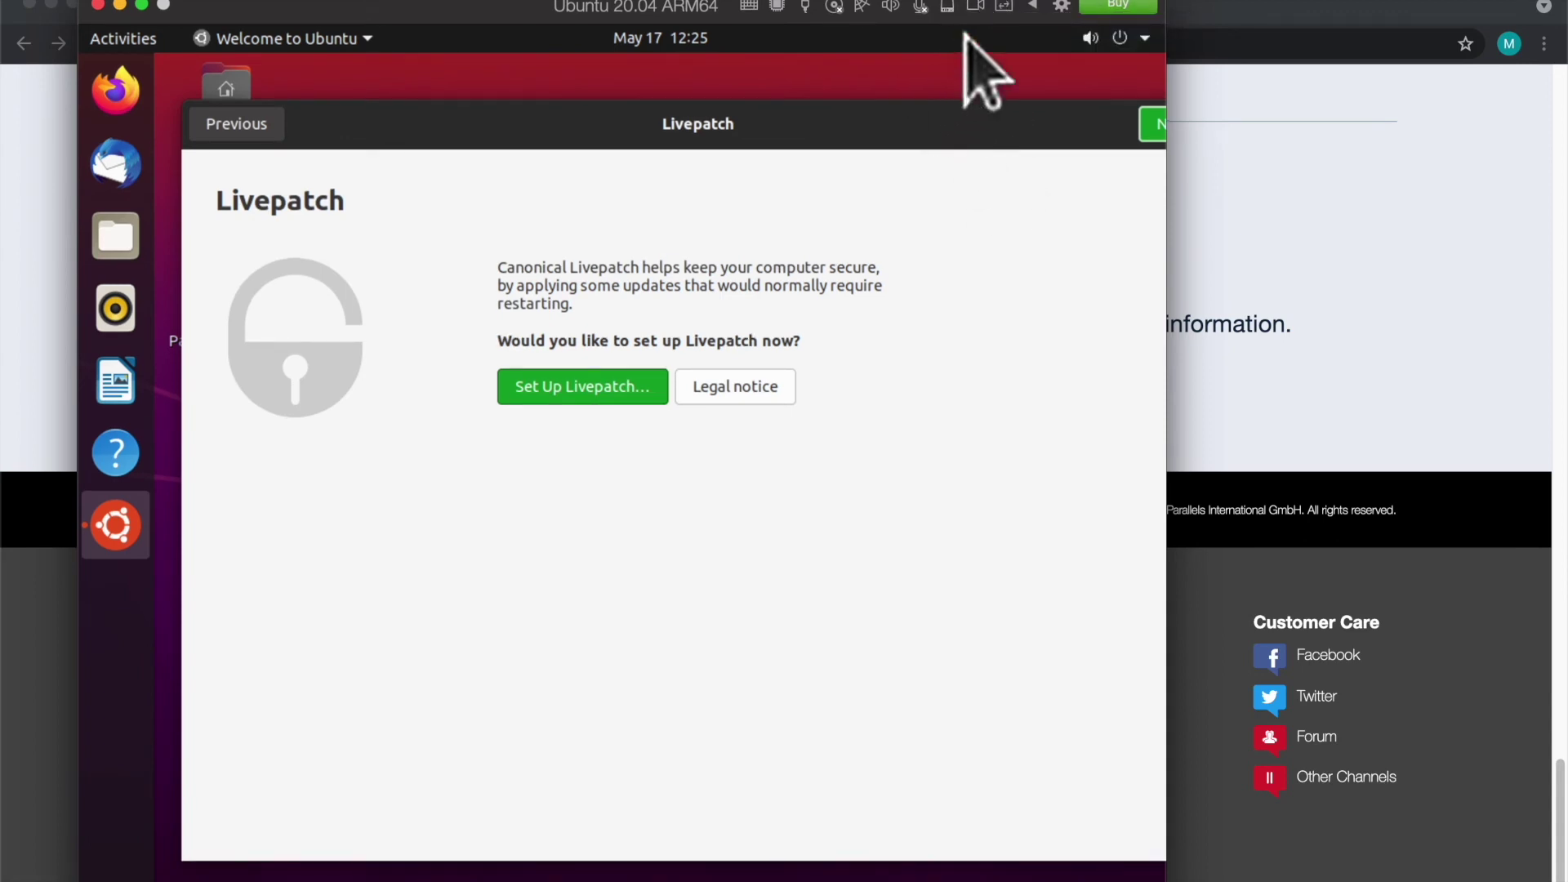
Step: Grant Parallels camera access and enable Share Mac camera with Linux
{"action": "left_click", "coordinate": [975, 6]}
{"action": "left_click", "coordinate": [874, 369]}
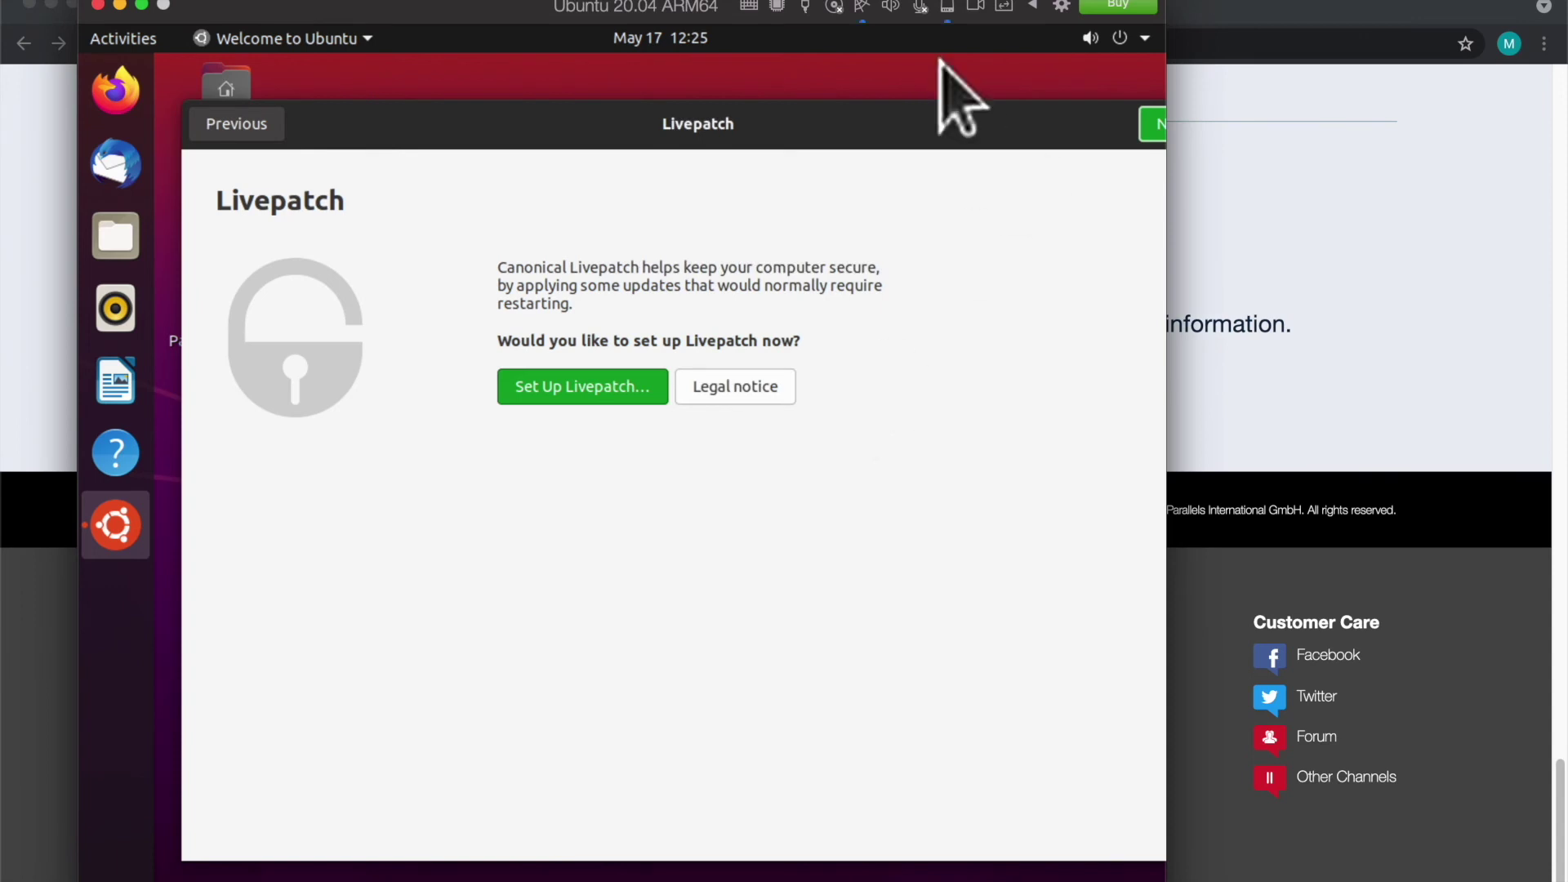
{"action": "left_click", "coordinate": [975, 5]}
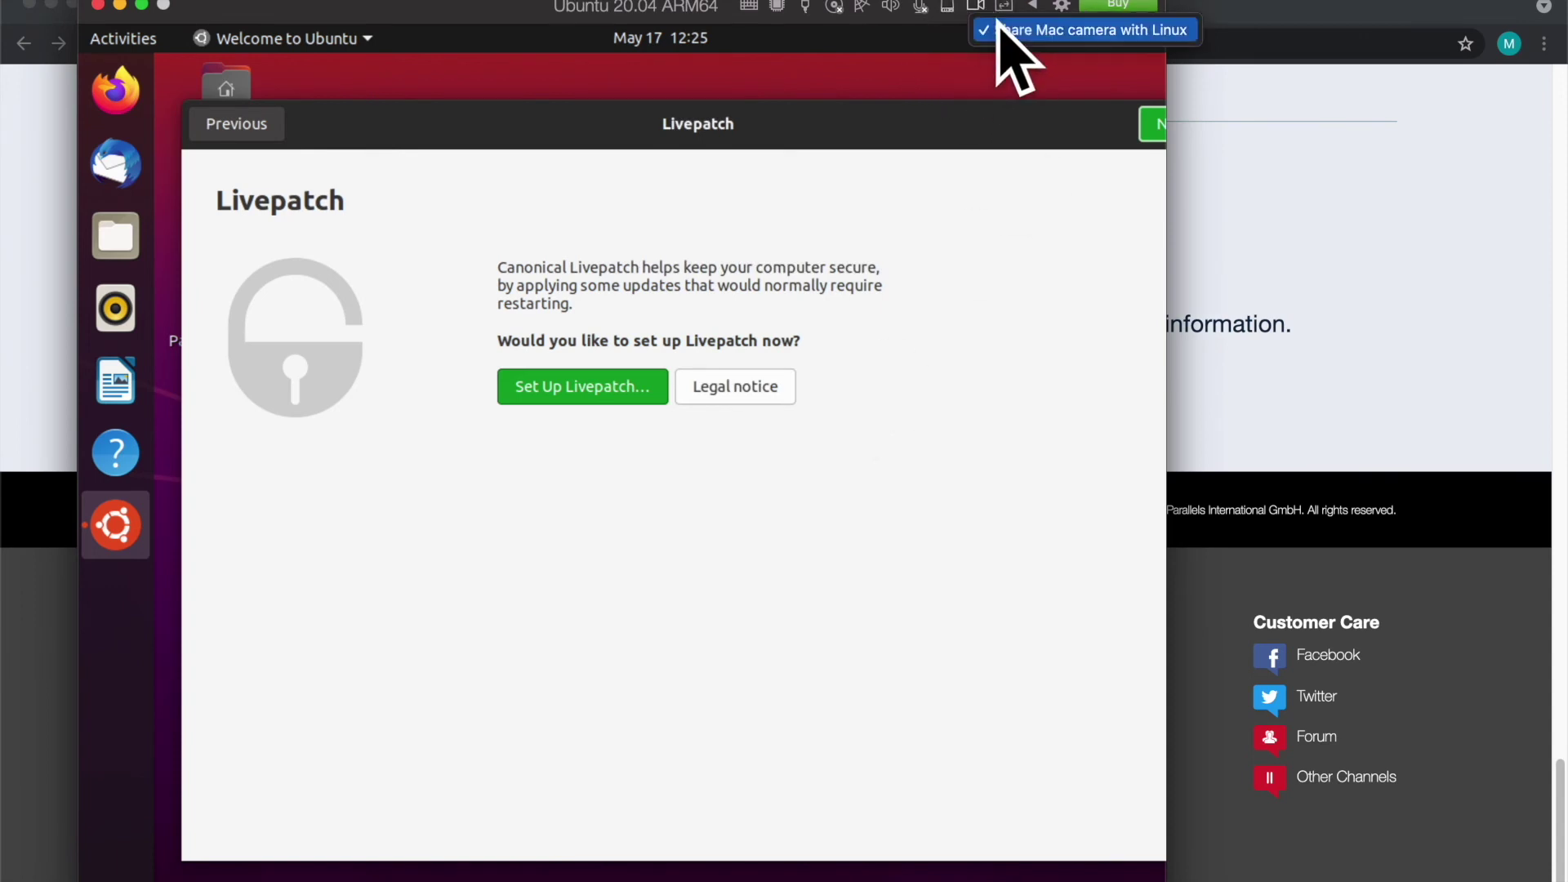
{"action": "left_click", "coordinate": [1007, 7]}
{"action": "left_click", "coordinate": [1033, 8]}
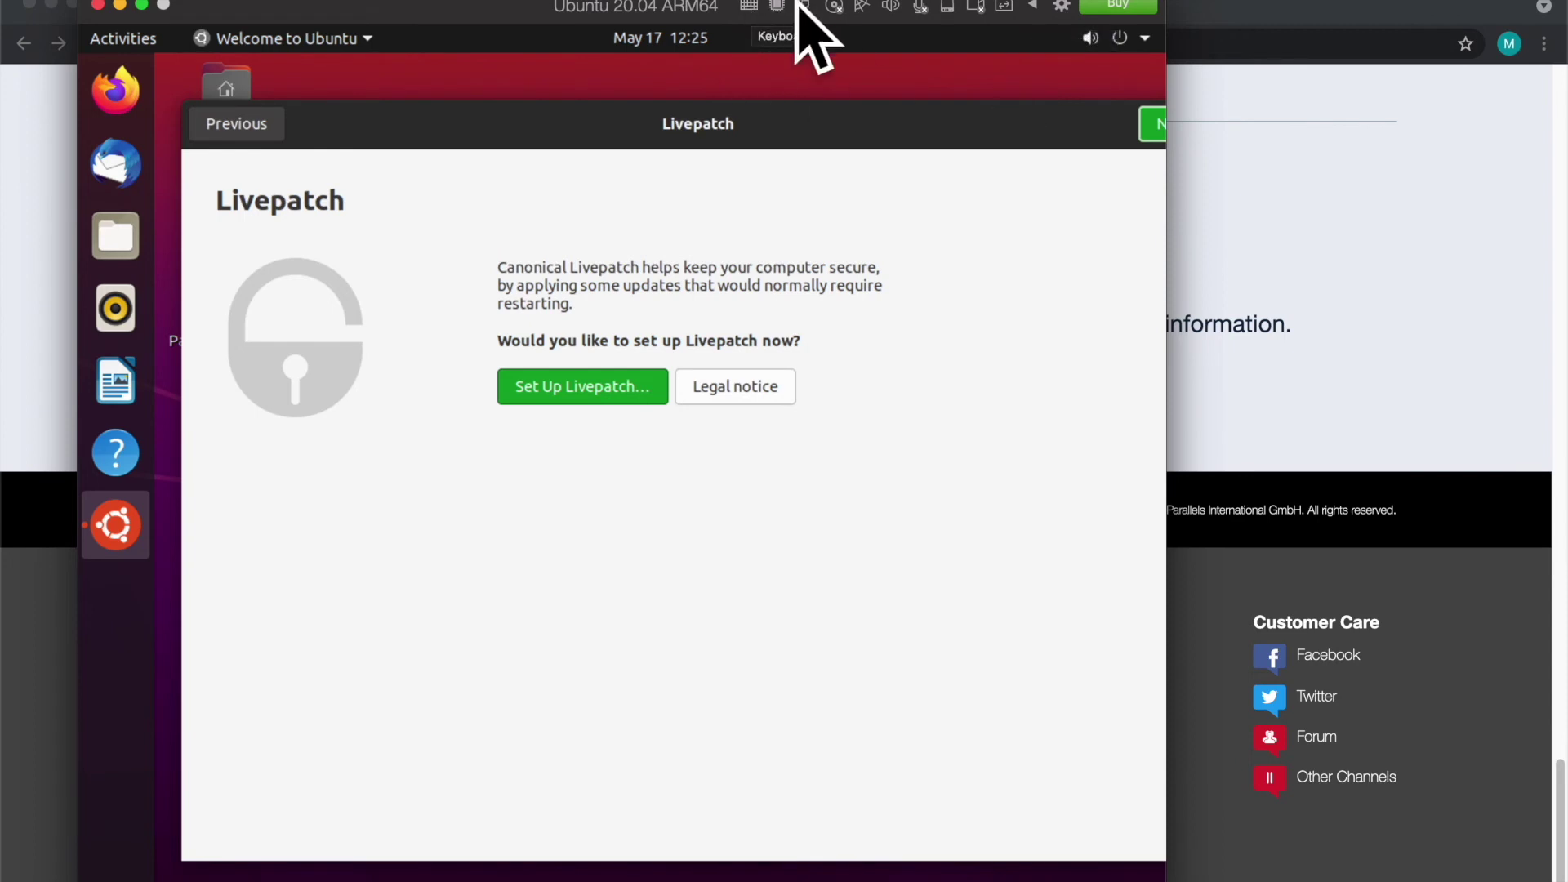
Step: Suspend the Ubuntu VM via Actions > Suspend, close its window, and minimize the browser
{"action": "left_click", "coordinate": [270, 4]}
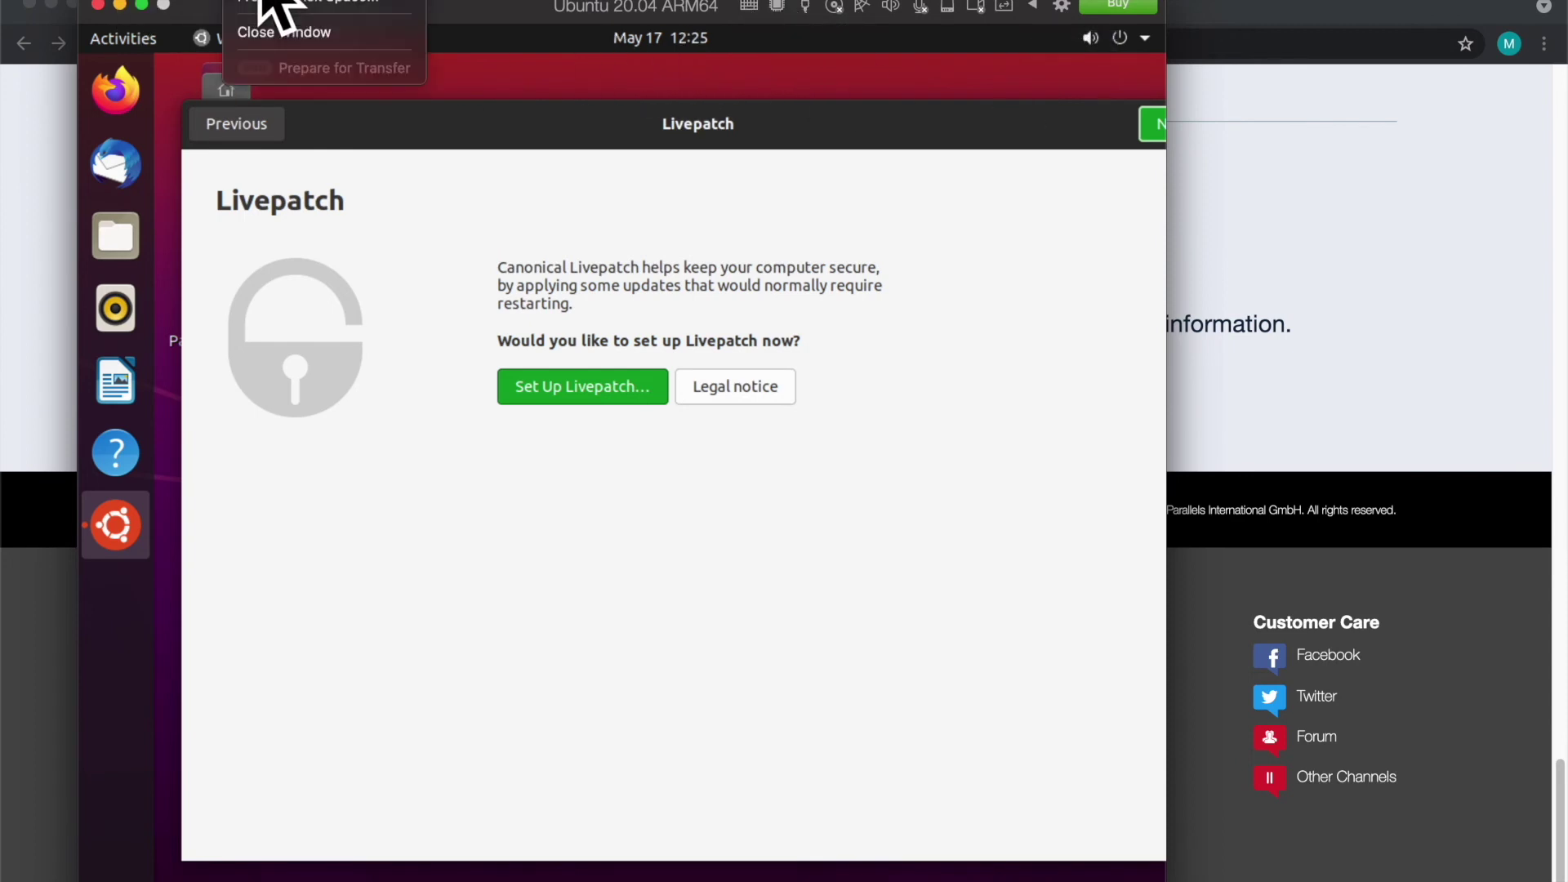
{"action": "mouse_move", "coordinate": [366, 2]}
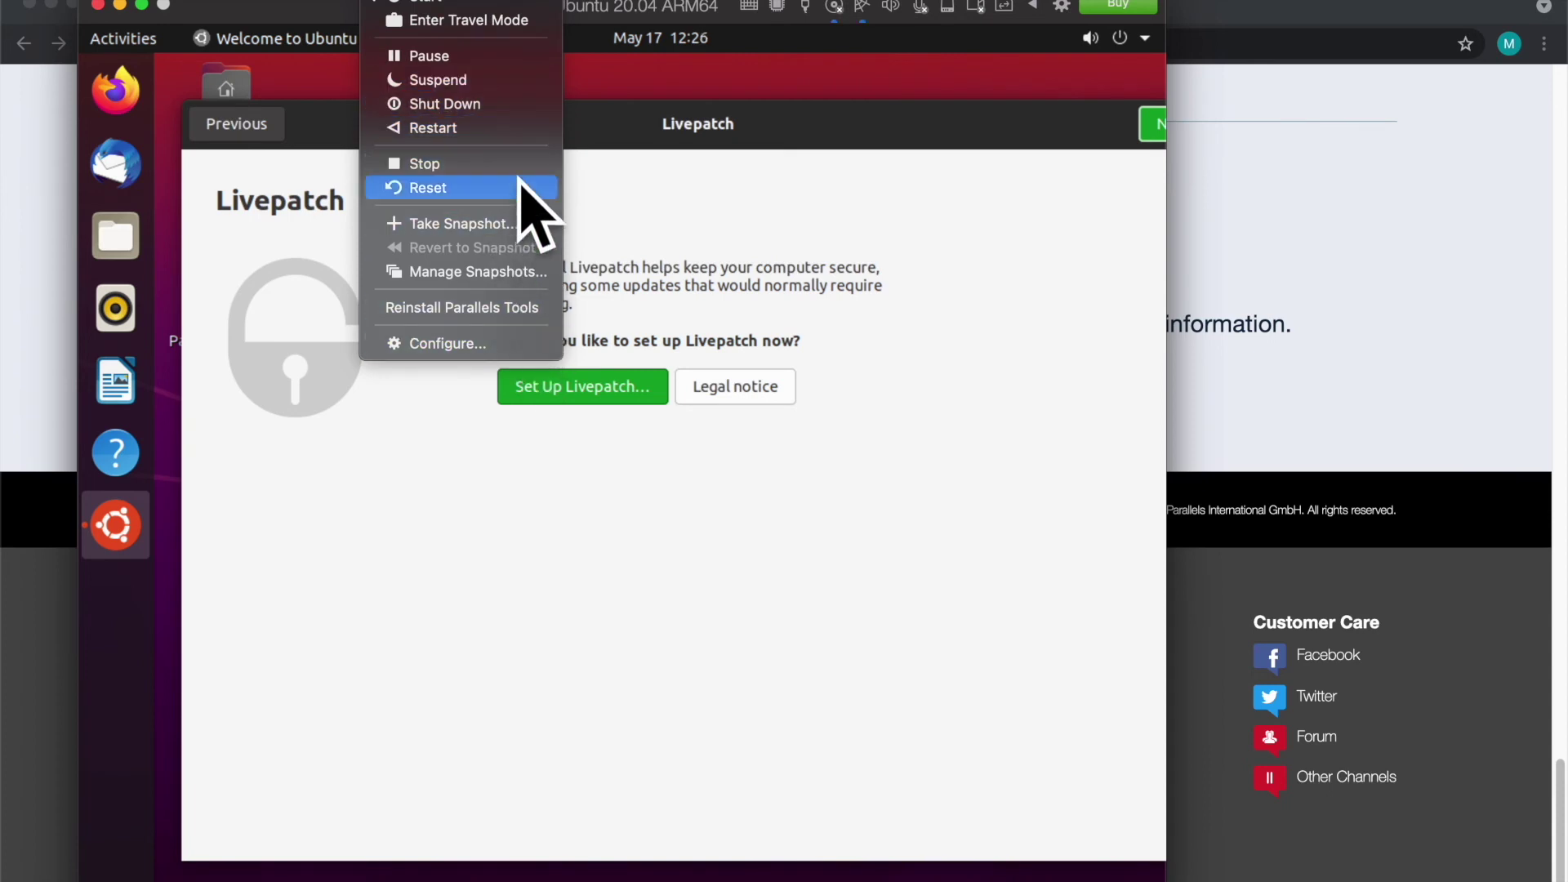
{"action": "left_click", "coordinate": [508, 79]}
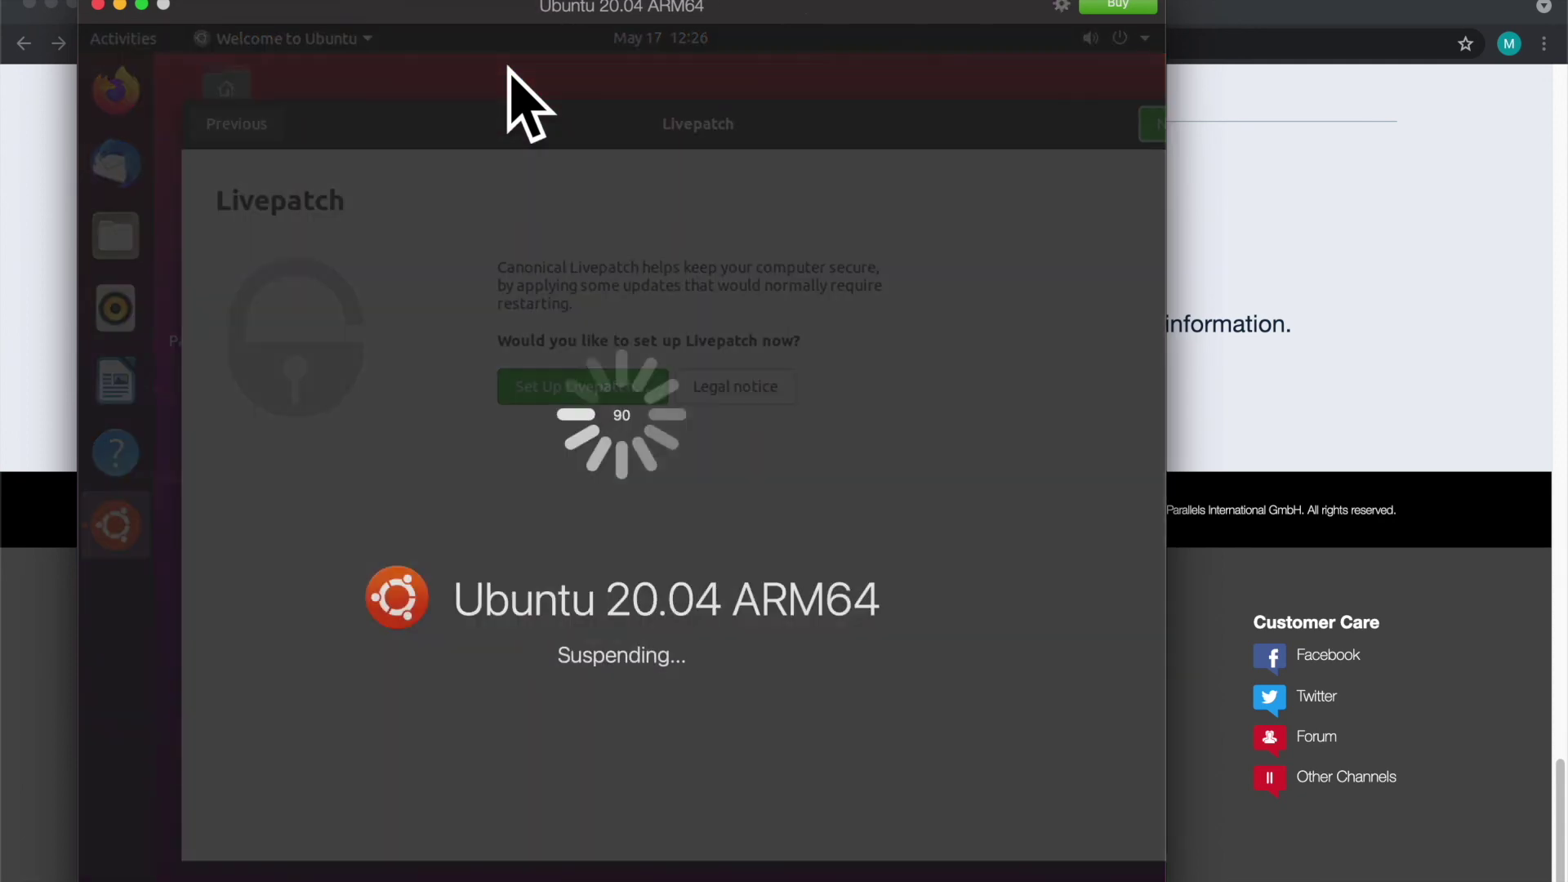
{"action": "left_click", "coordinate": [97, 4]}
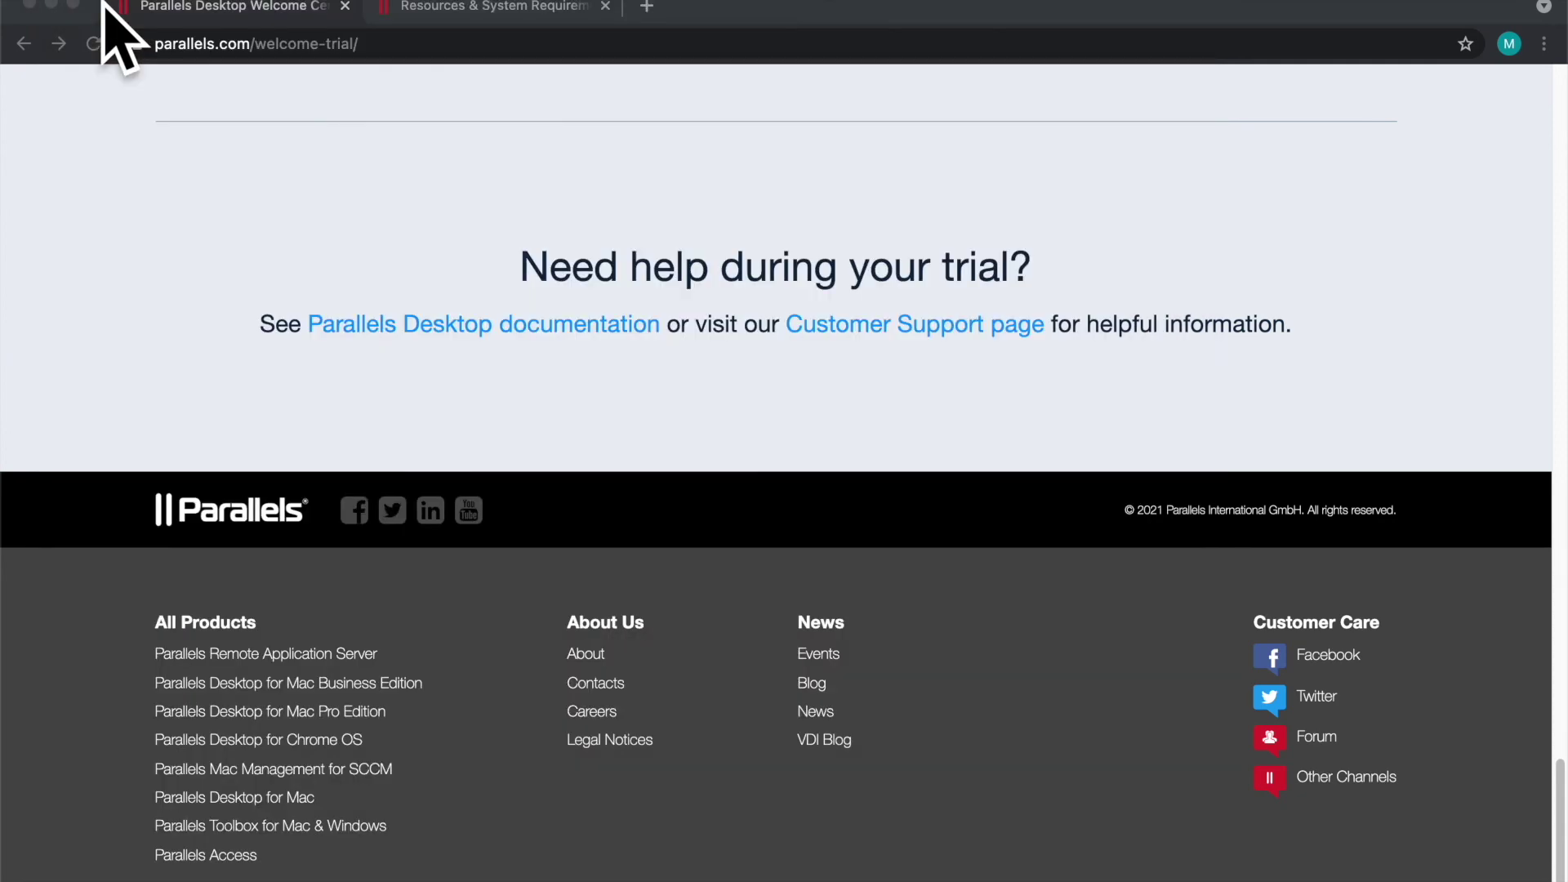
{"action": "left_click", "coordinate": [50, 5]}
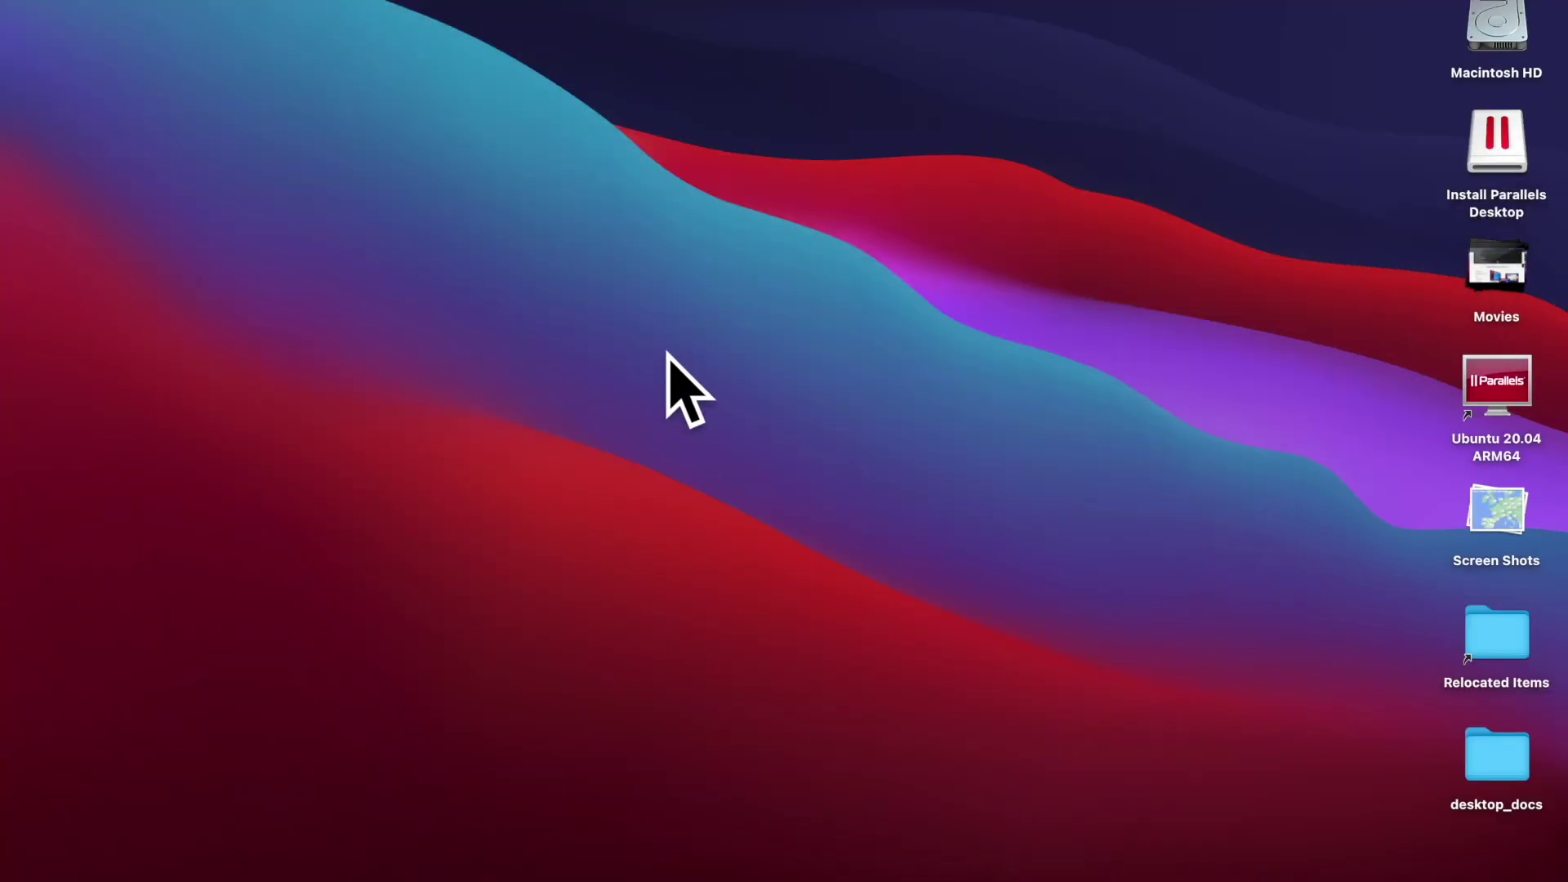
Step: Reopen the suspended VM from the Dock, check its configuration, and close its window
{"action": "mouse_move", "coordinate": [977, 878]}
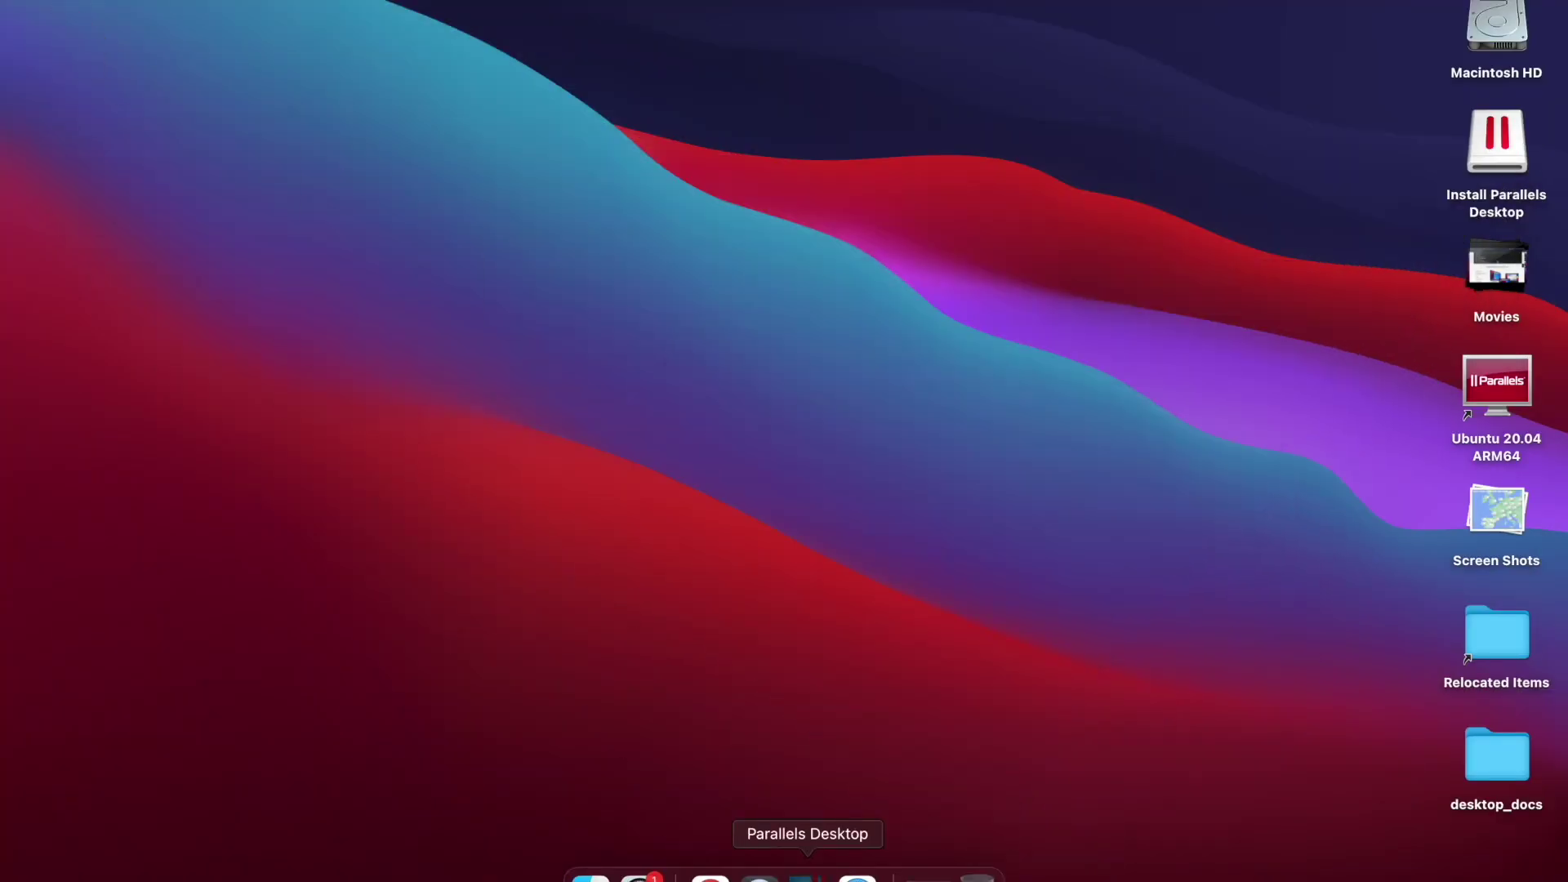
{"action": "left_click", "coordinate": [807, 877]}
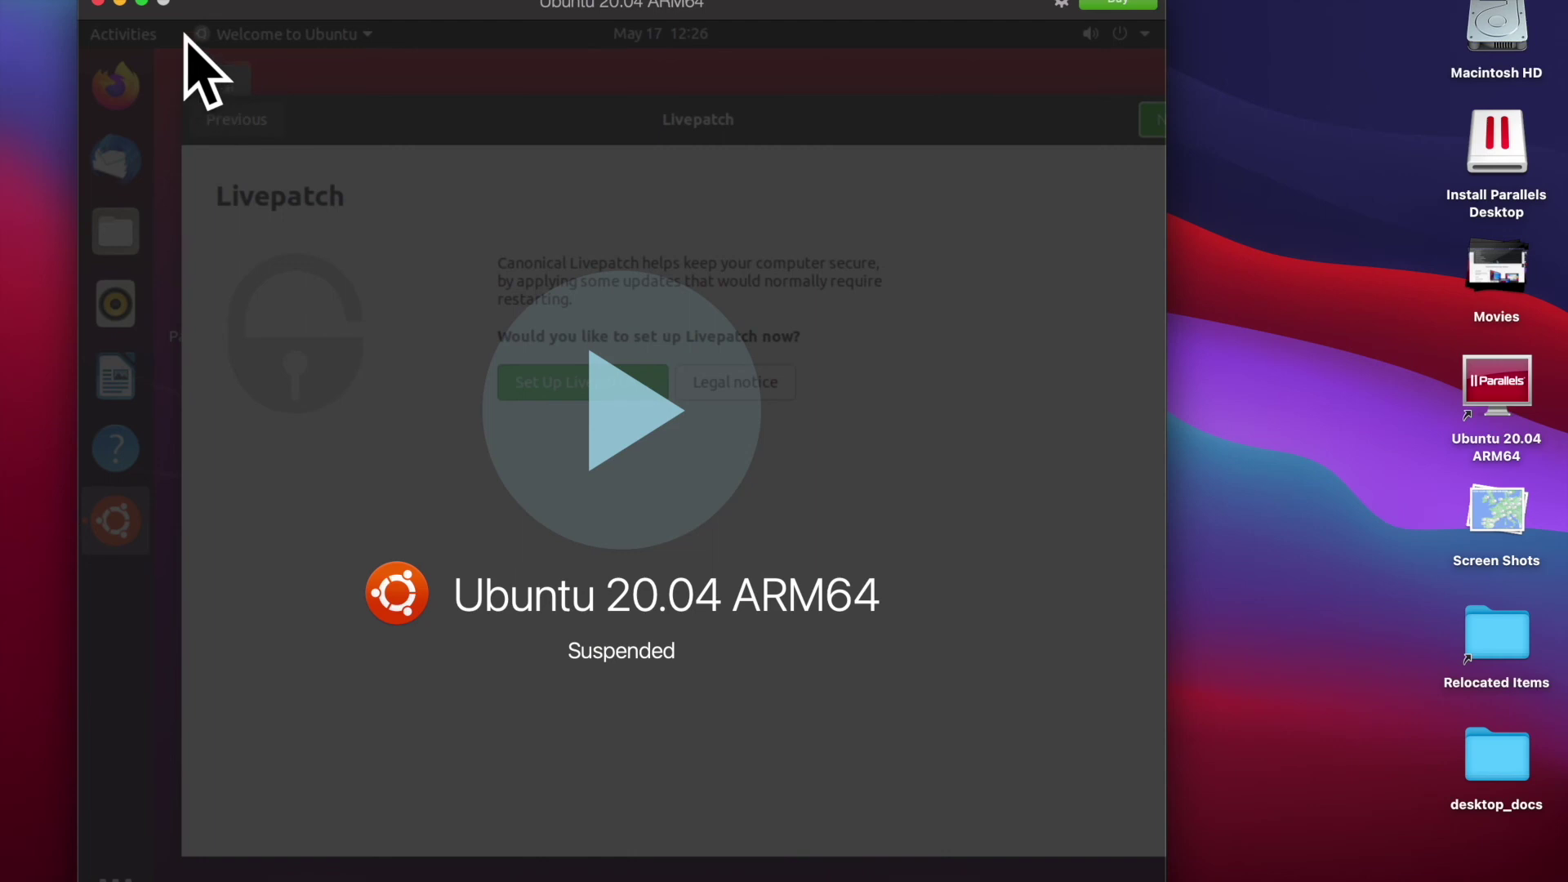
{"action": "left_click", "coordinate": [1060, 4]}
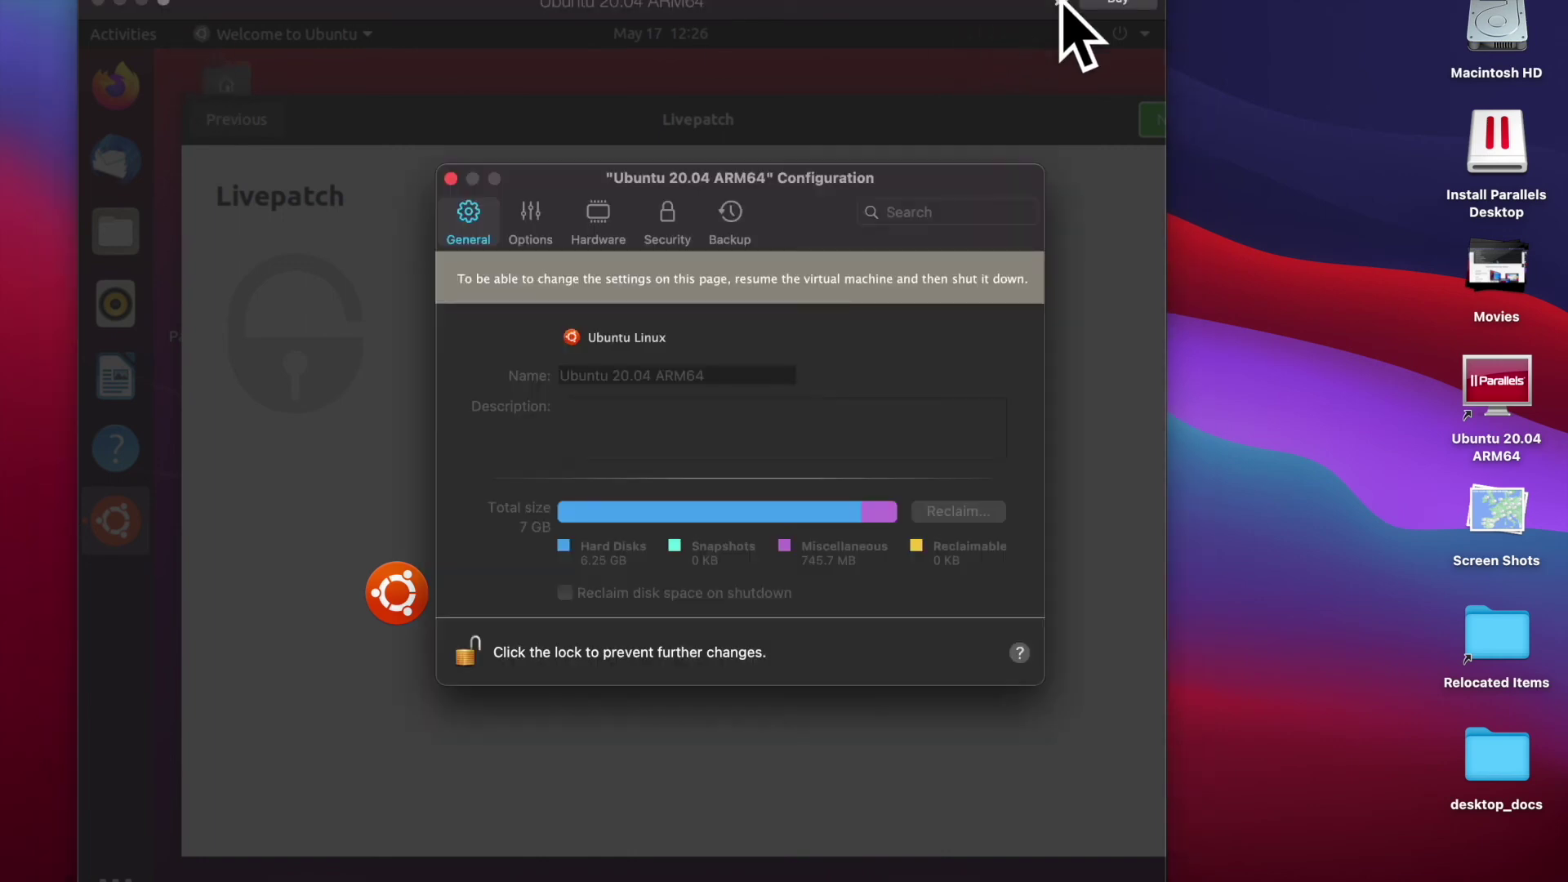
{"action": "left_click", "coordinate": [450, 178]}
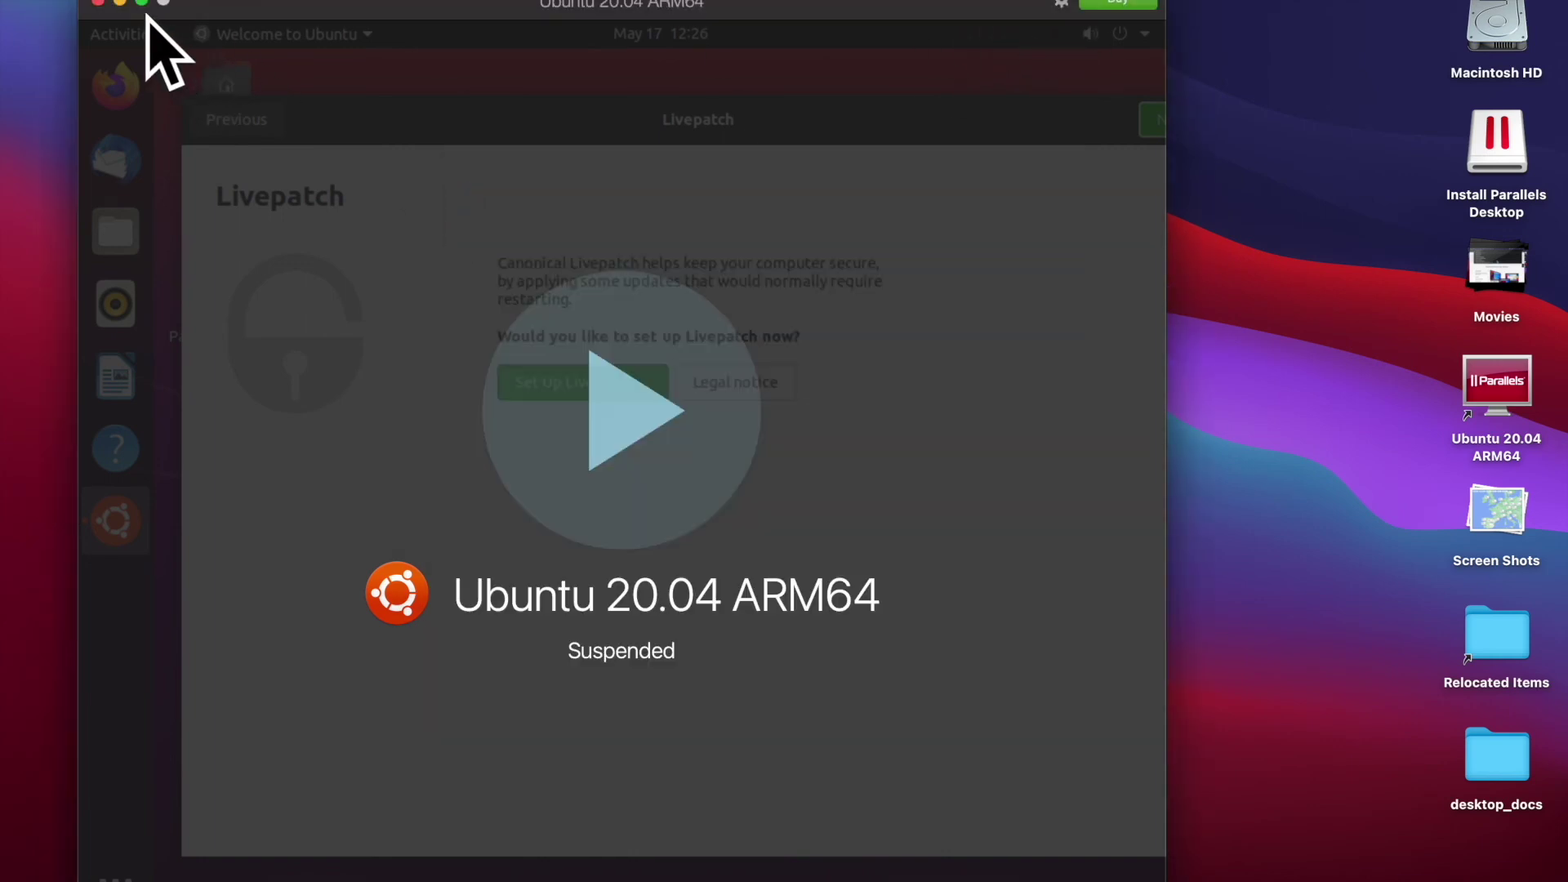
{"action": "left_click", "coordinate": [98, 4]}
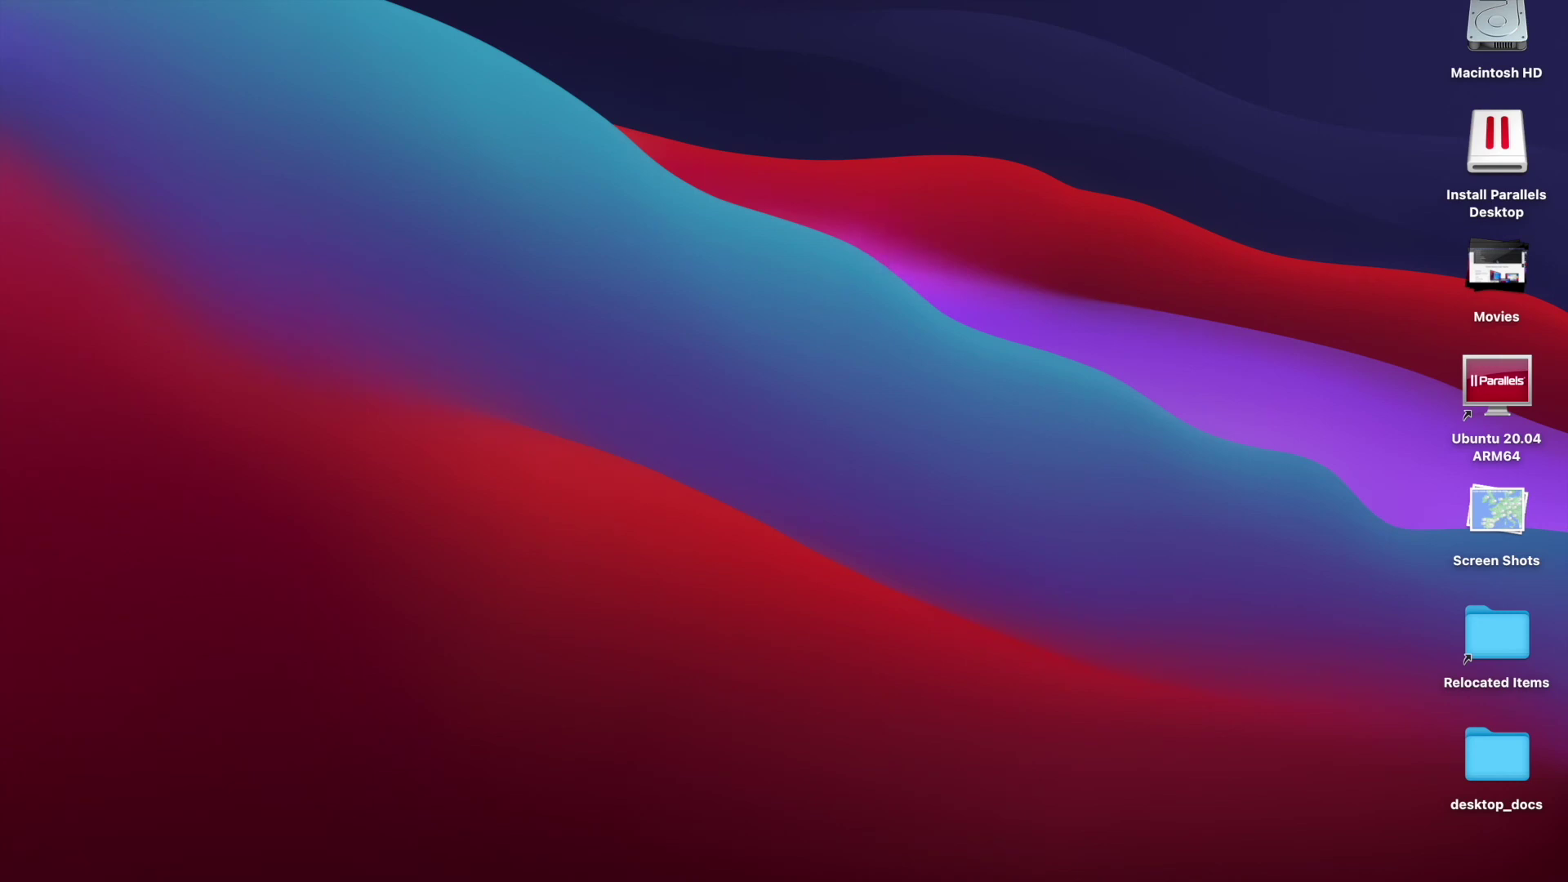
Step: Quit Parallels Desktop from its Dock icon and relaunch it through Spotlight
{"action": "mouse_move", "coordinate": [857, 878]}
{"action": "right_click", "coordinate": [808, 878]}
{"action": "key", "text": "super+space"}
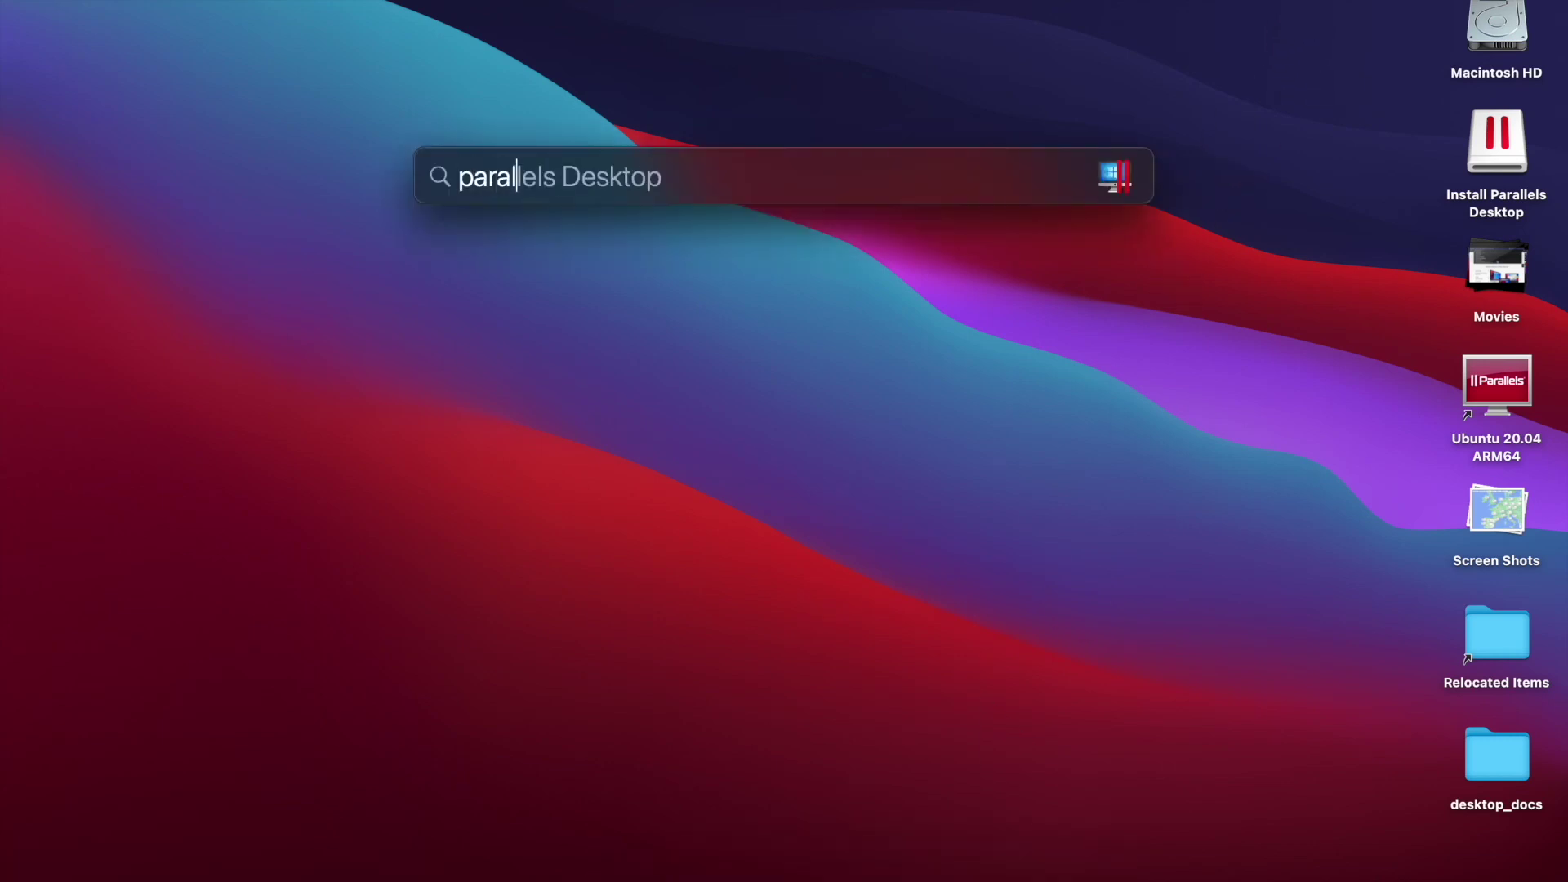
{"action": "key", "text": "Return"}
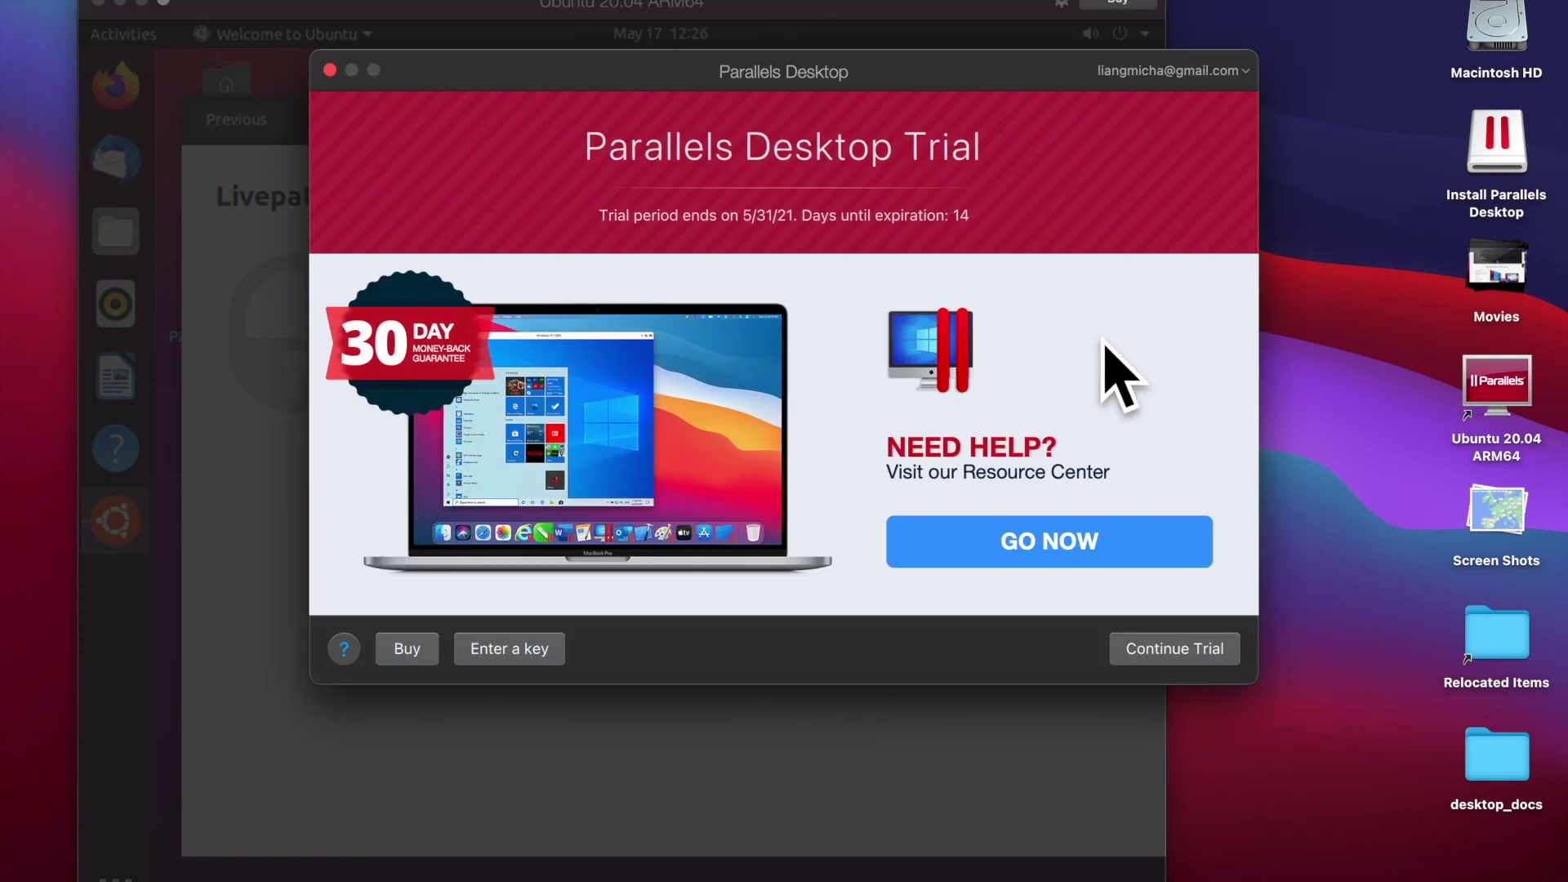
Step: Continue the trial to resume the VM, widen its window, and open then close Firefox
{"action": "left_click", "coordinate": [1140, 649]}
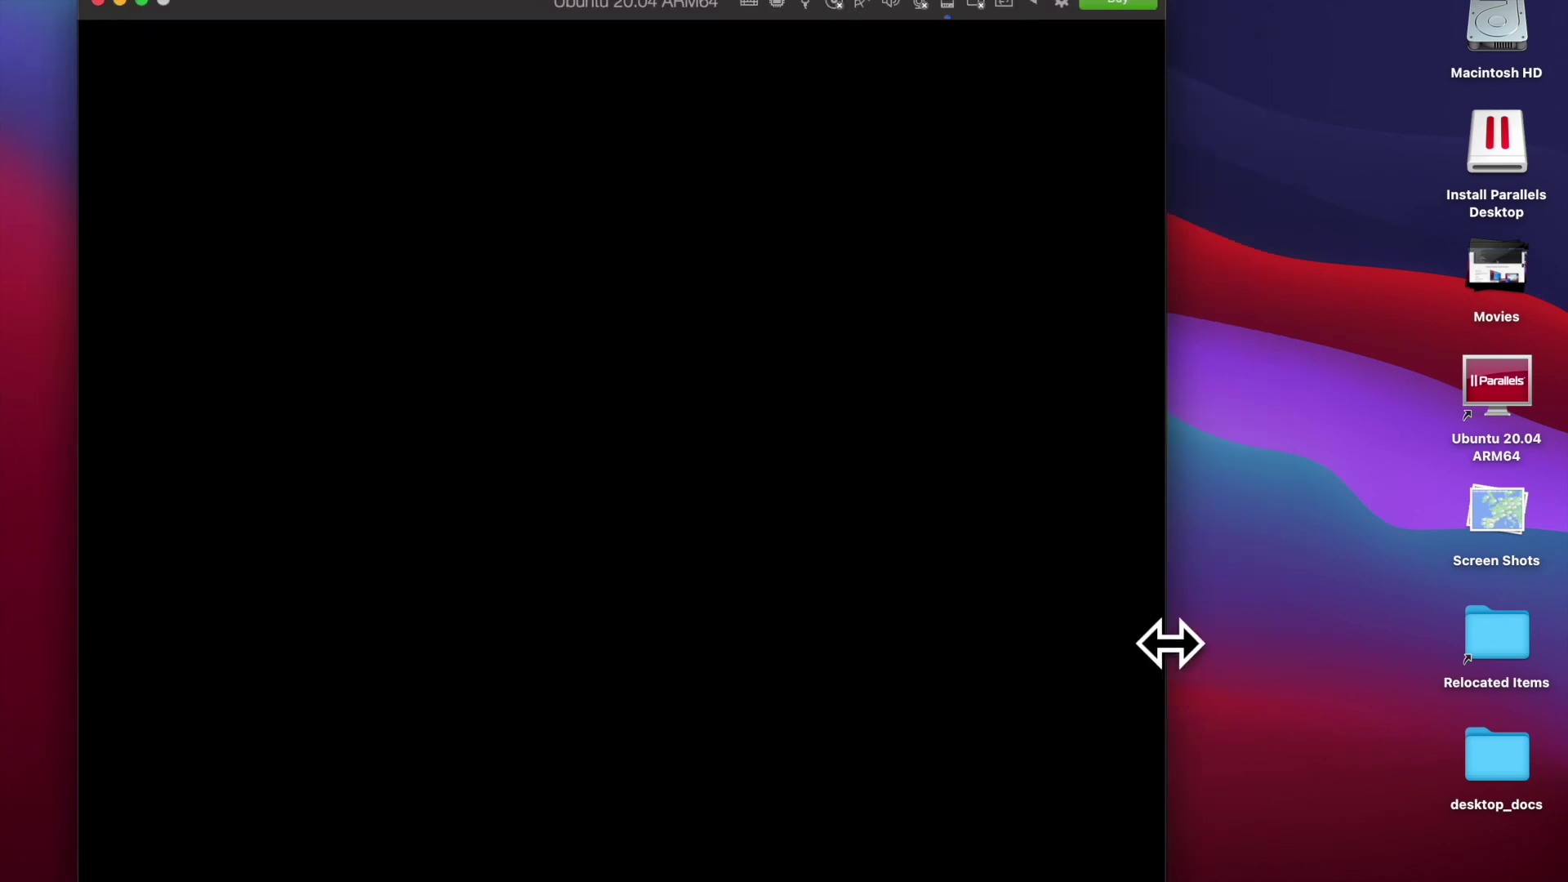
{"action": "left_click_drag", "start_coordinate": [1170, 644], "coordinate": [1372, 652]}
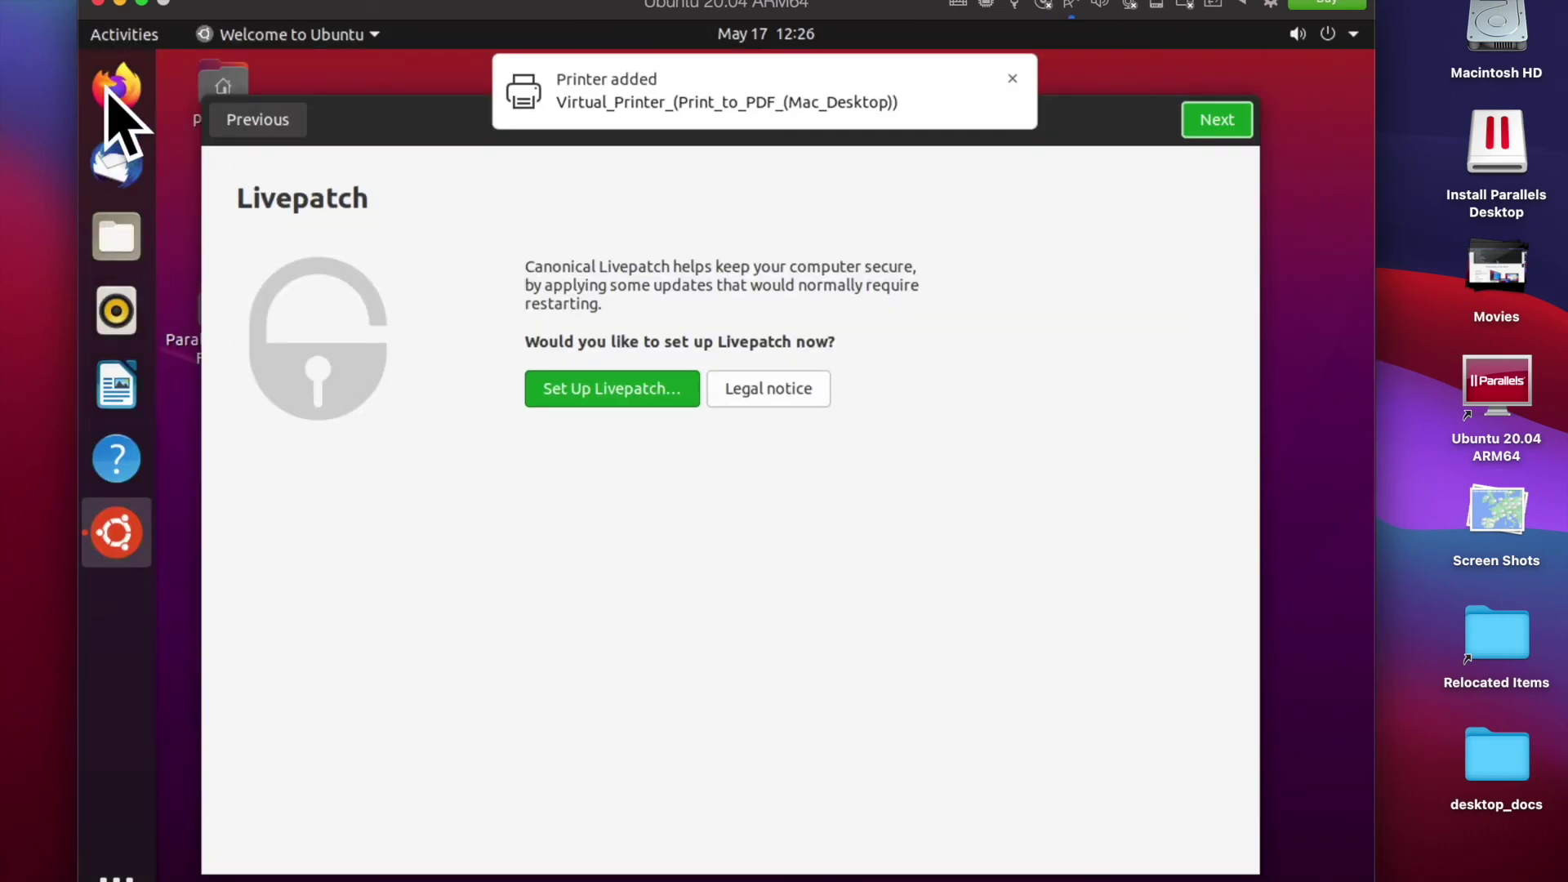
{"action": "left_click", "coordinate": [115, 90]}
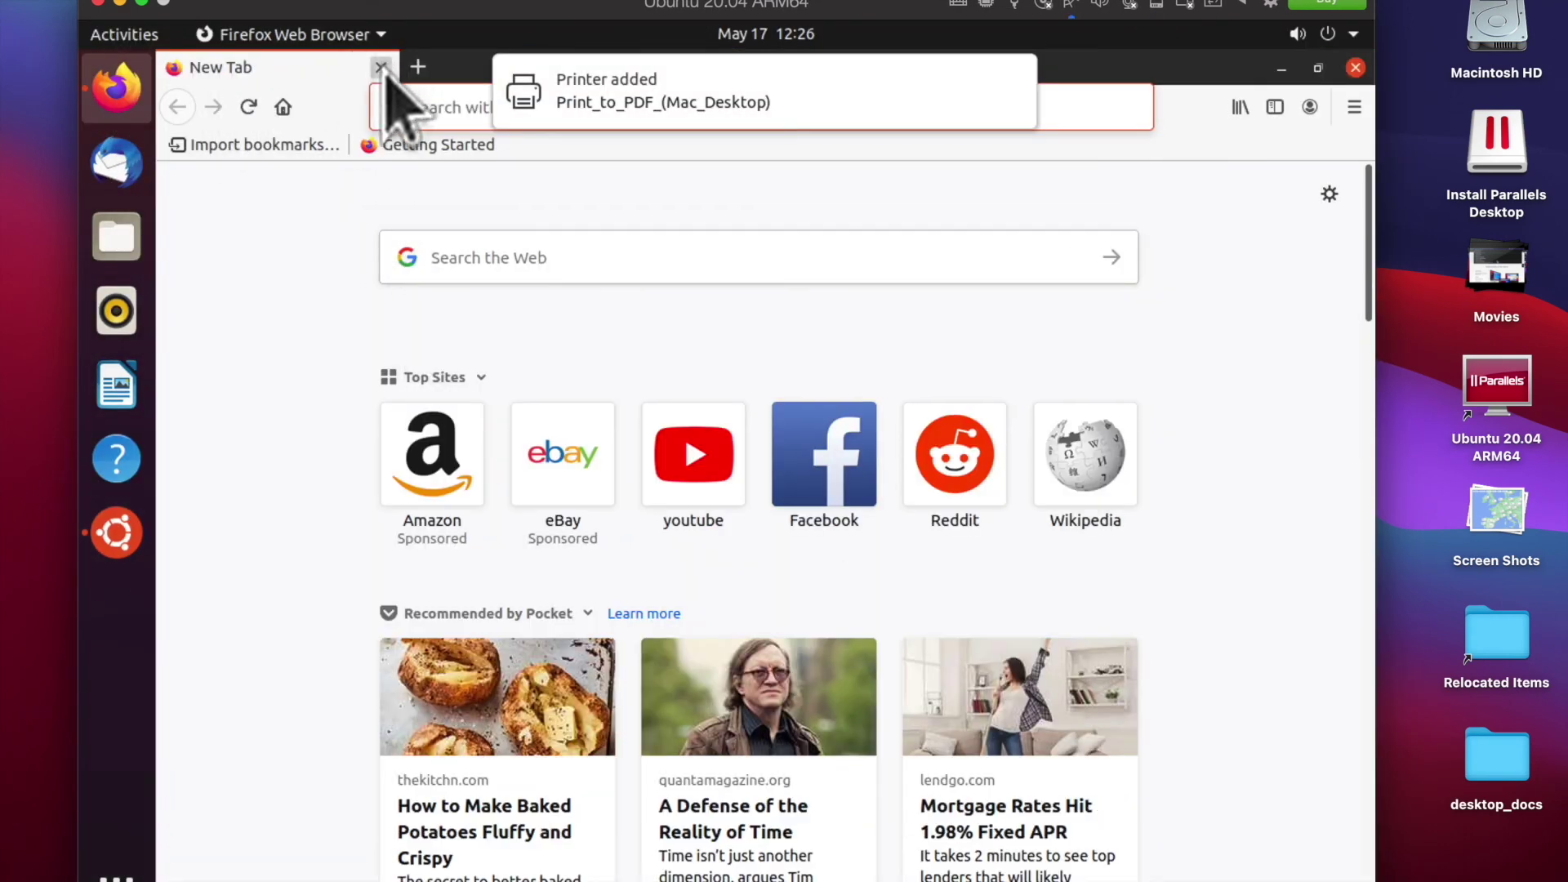
{"action": "left_click", "coordinate": [381, 64]}
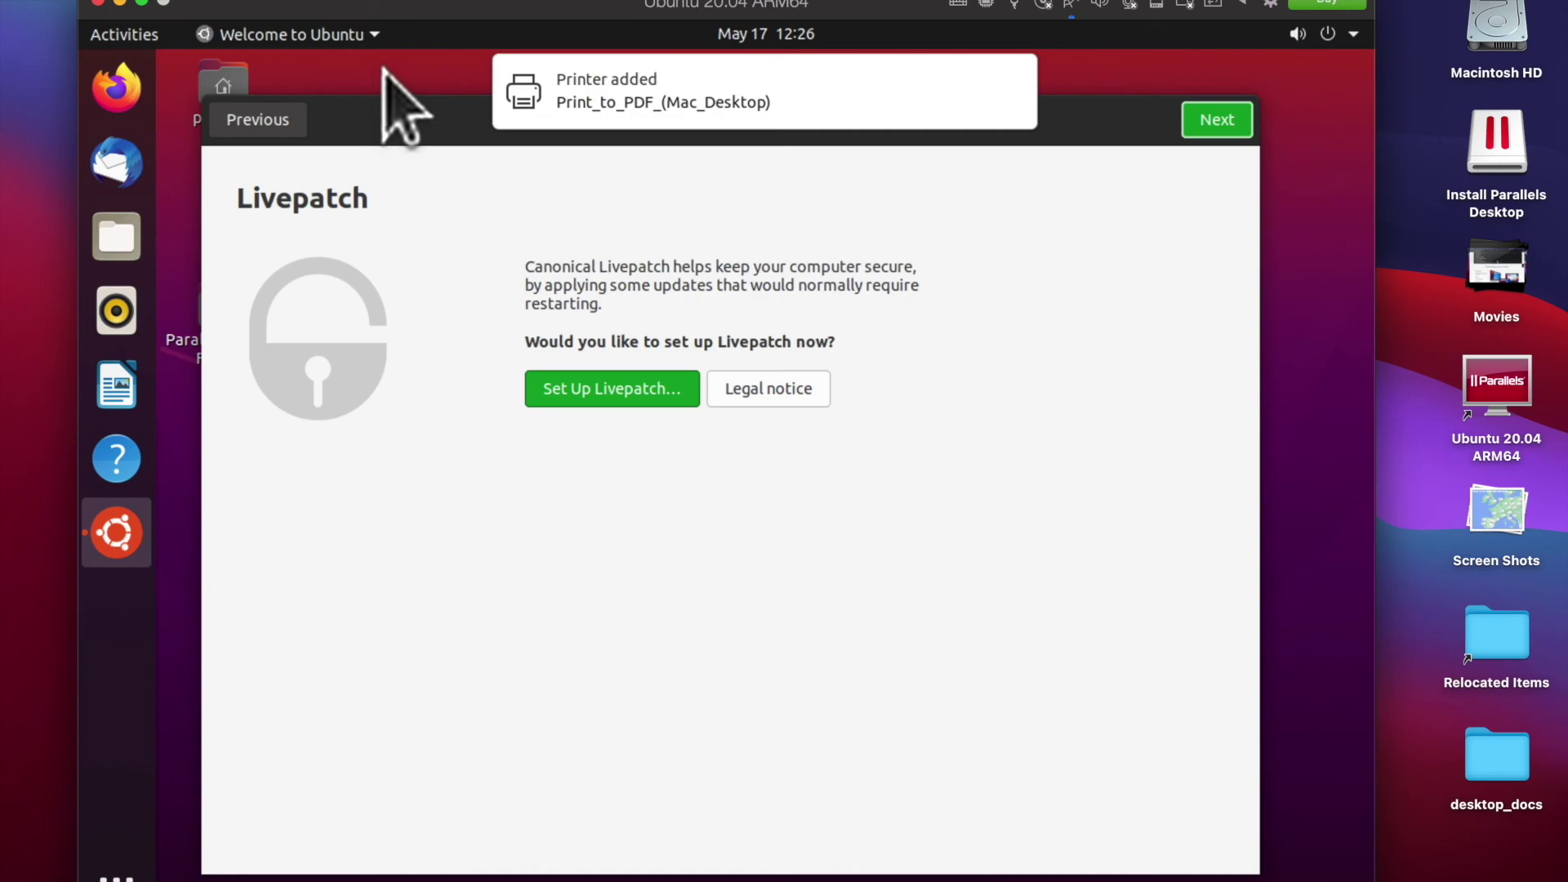